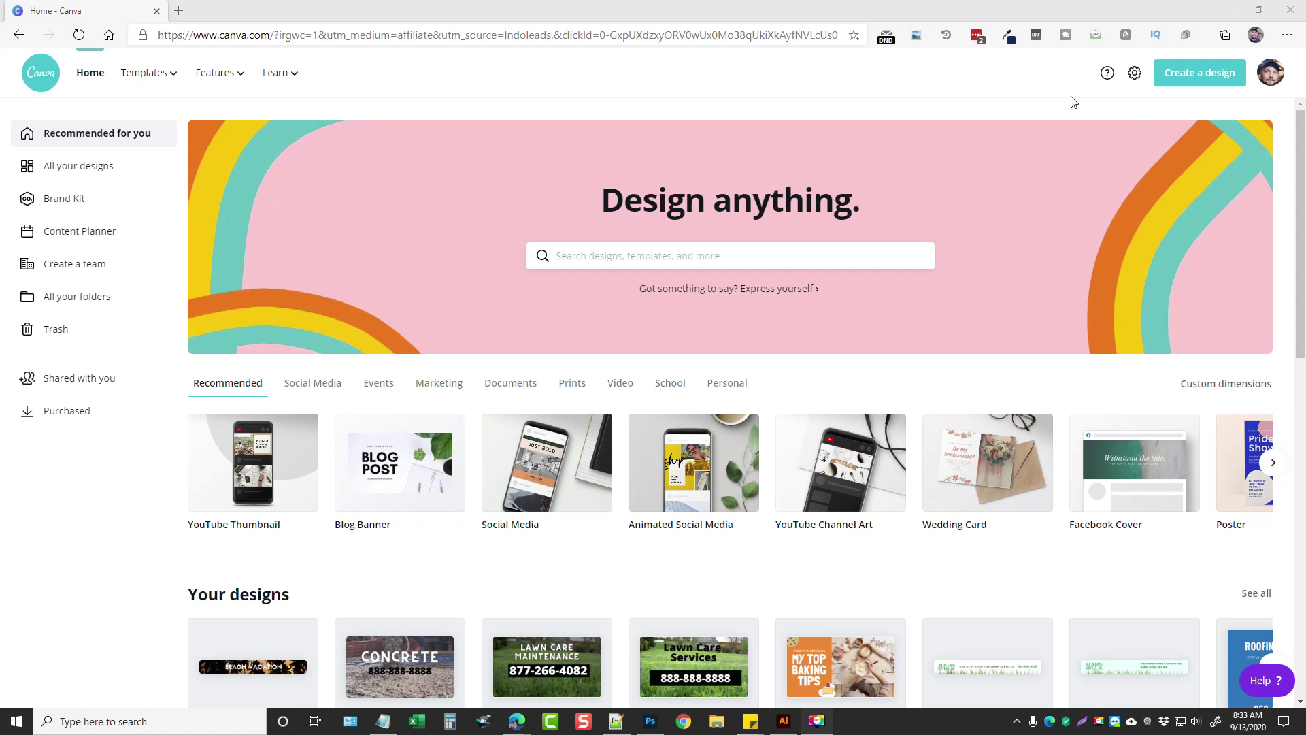
Enter 'youtube' in the home page design search and browse the suggested YouTube formats
click(624, 259)
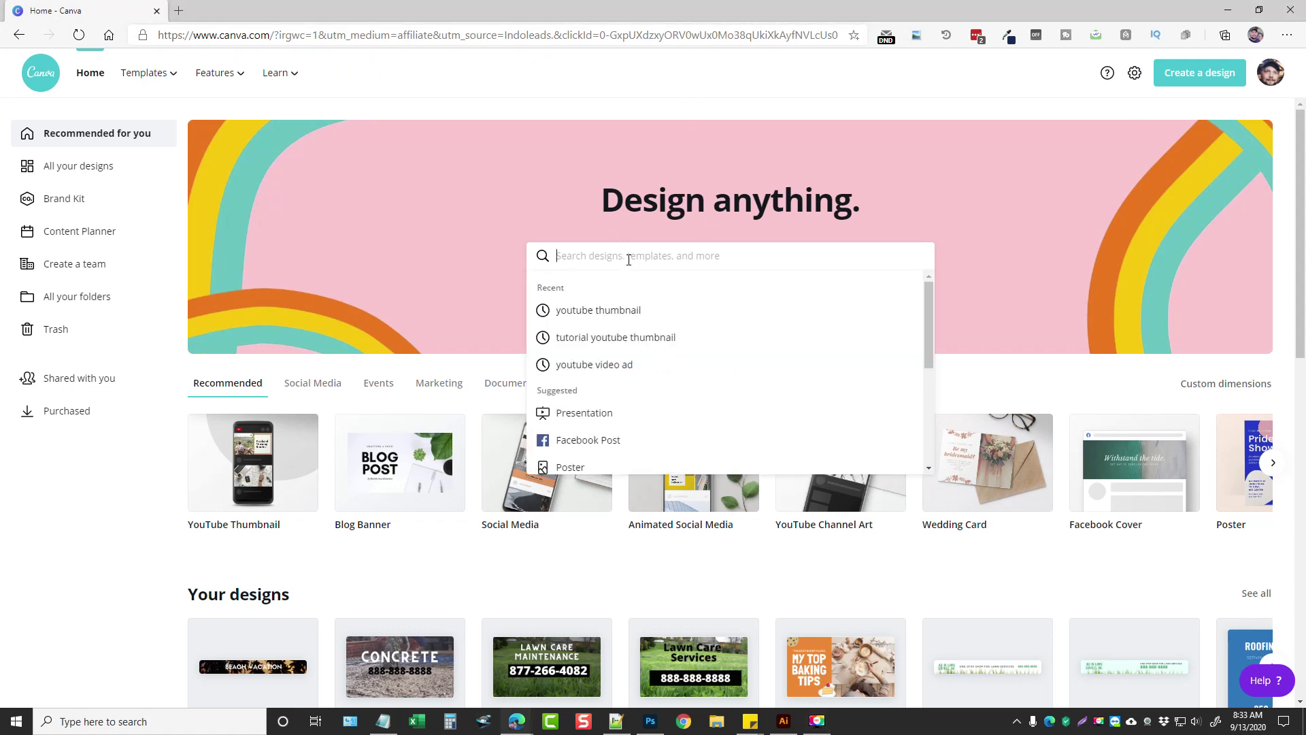
text(youtube)
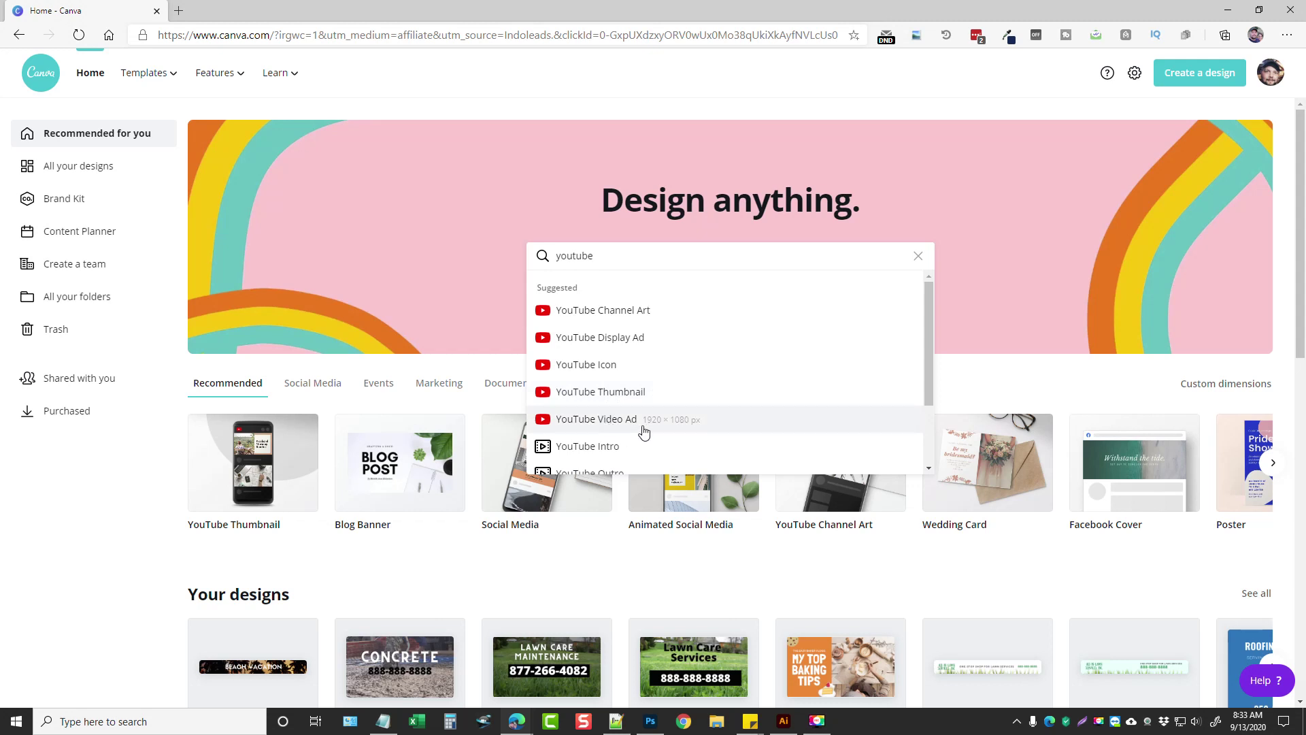
scroll(612, 415, down, 1)
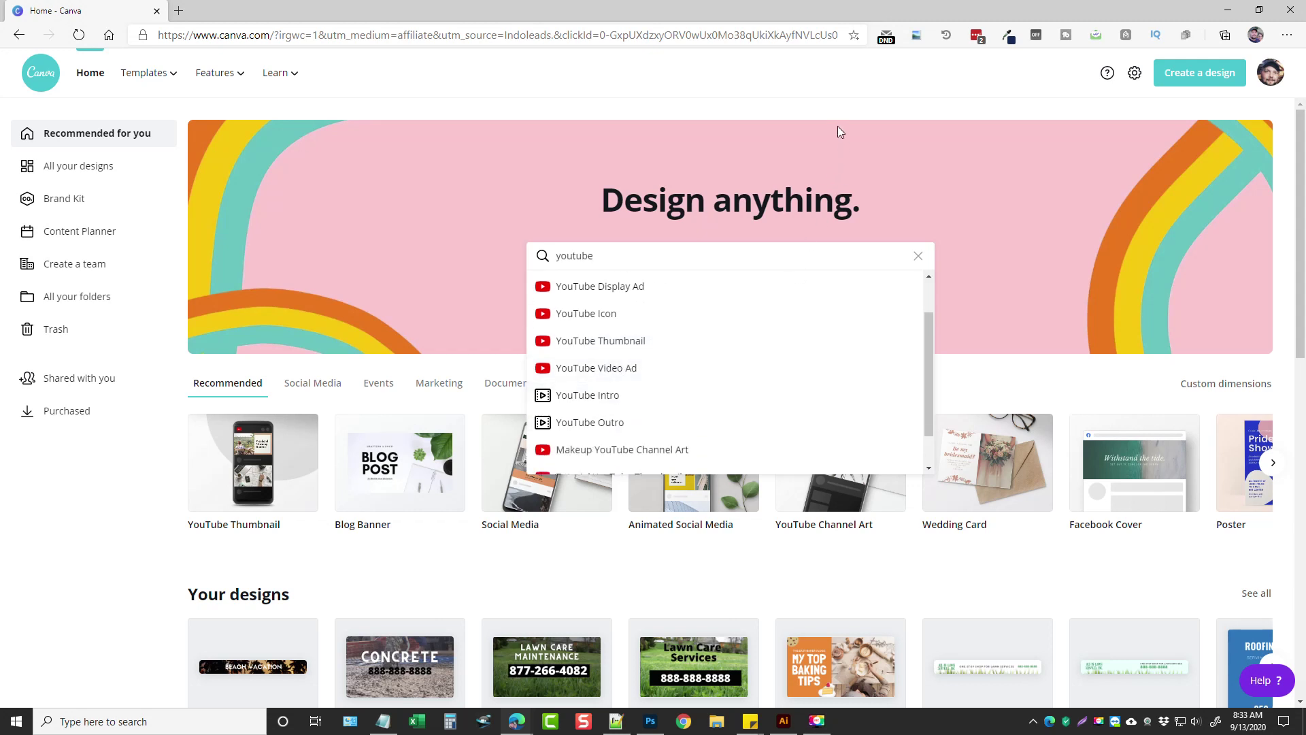
click(780, 90)
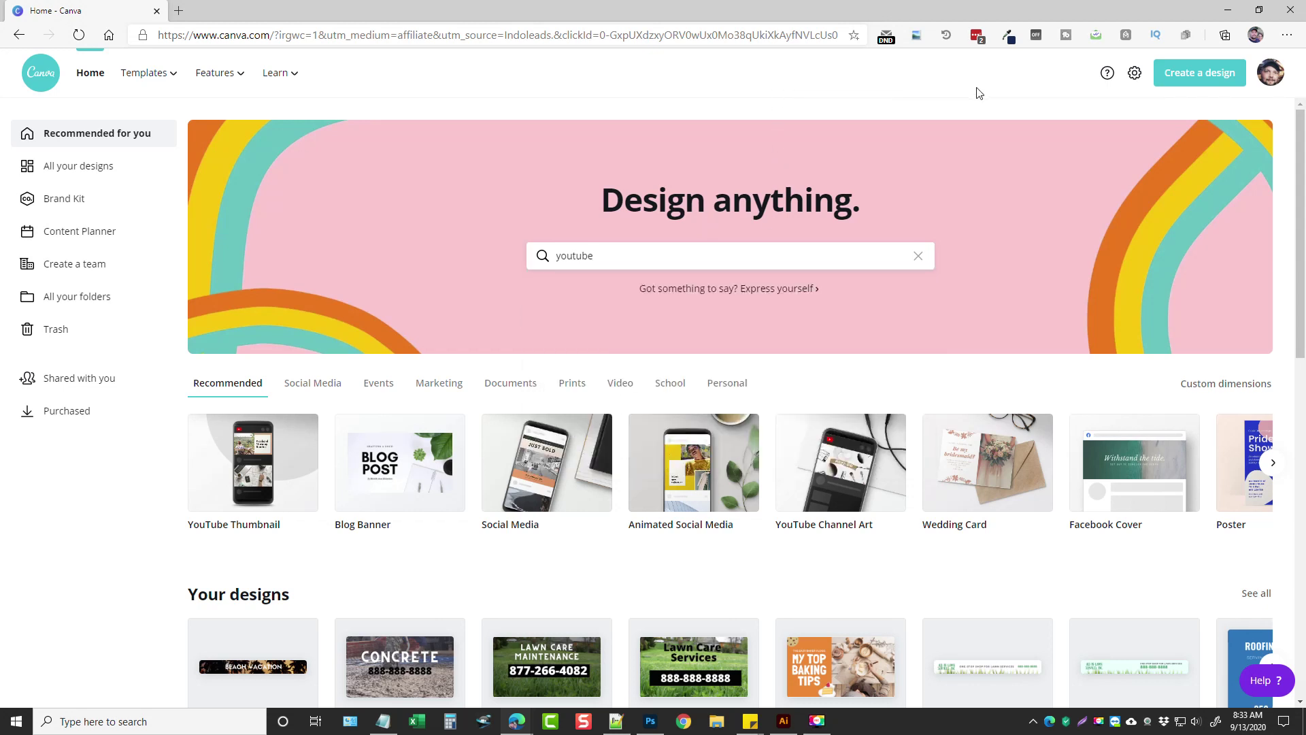
Create a new blank YouTube Thumbnail design from the Create a design menu
click(1187, 80)
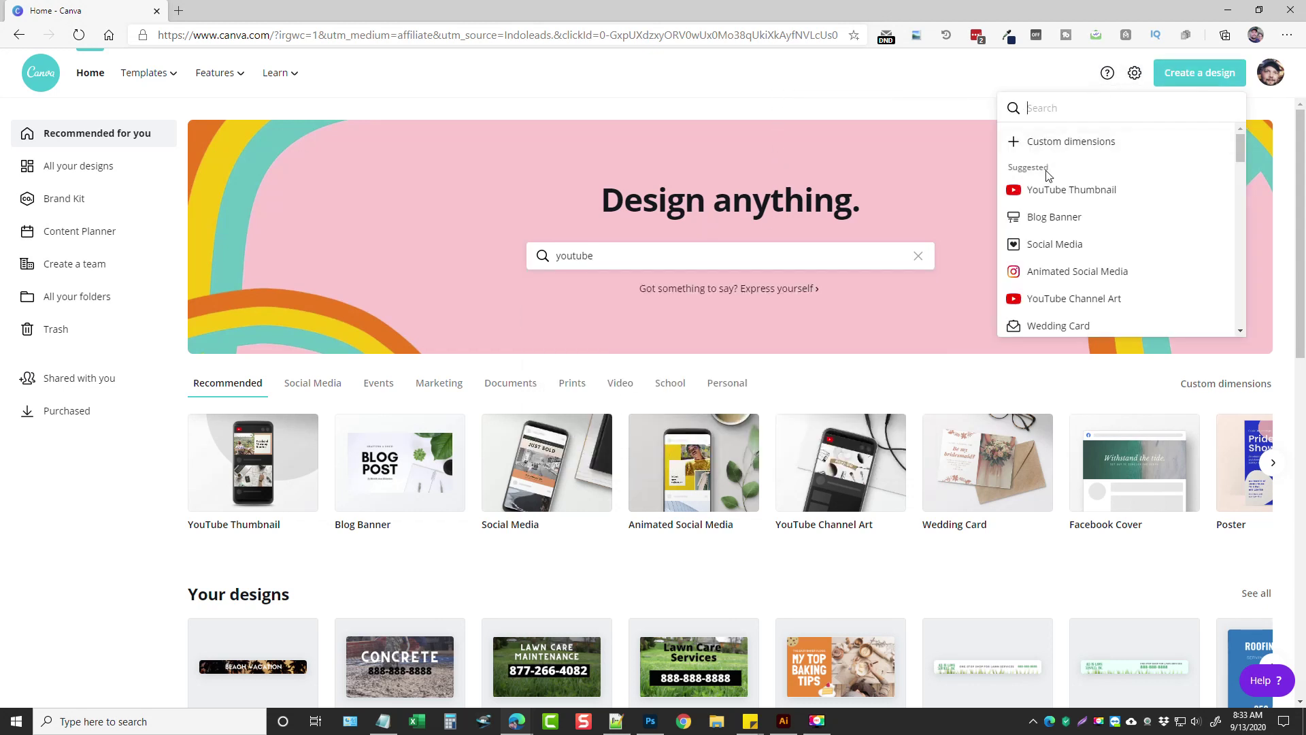
click(1056, 197)
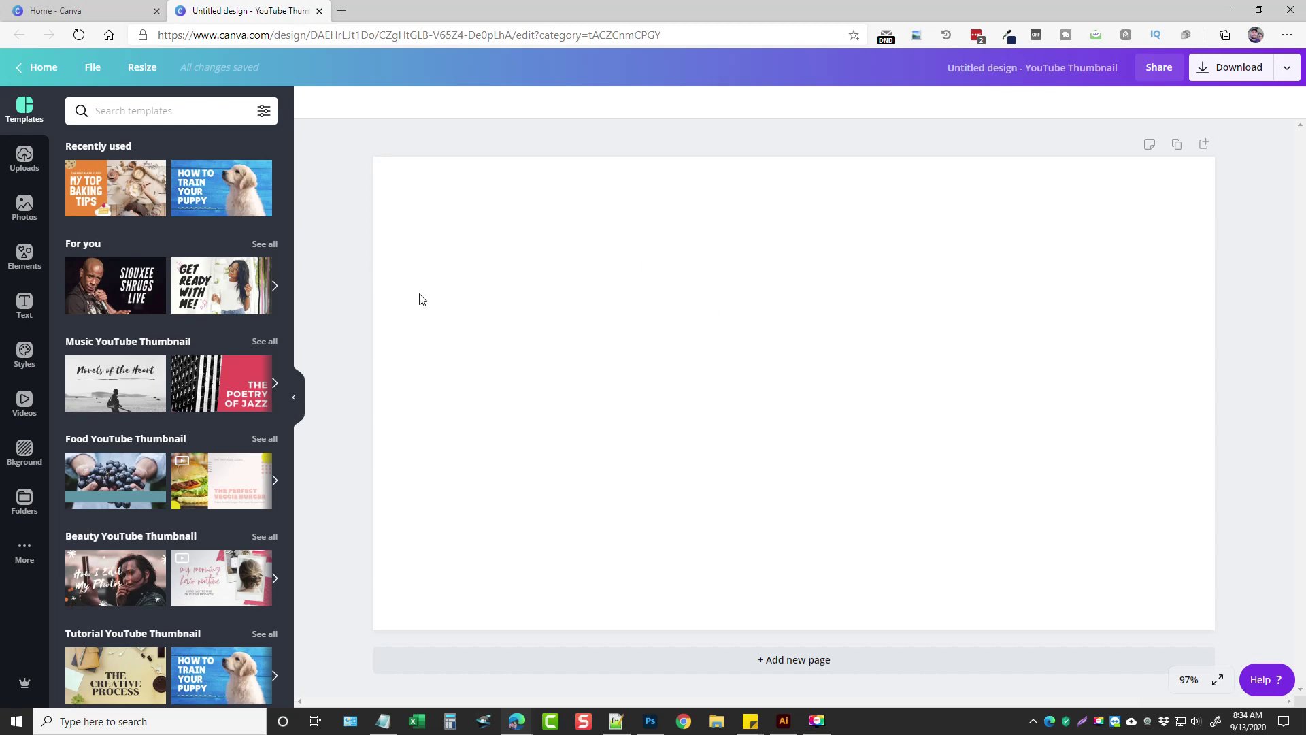
click(25, 209)
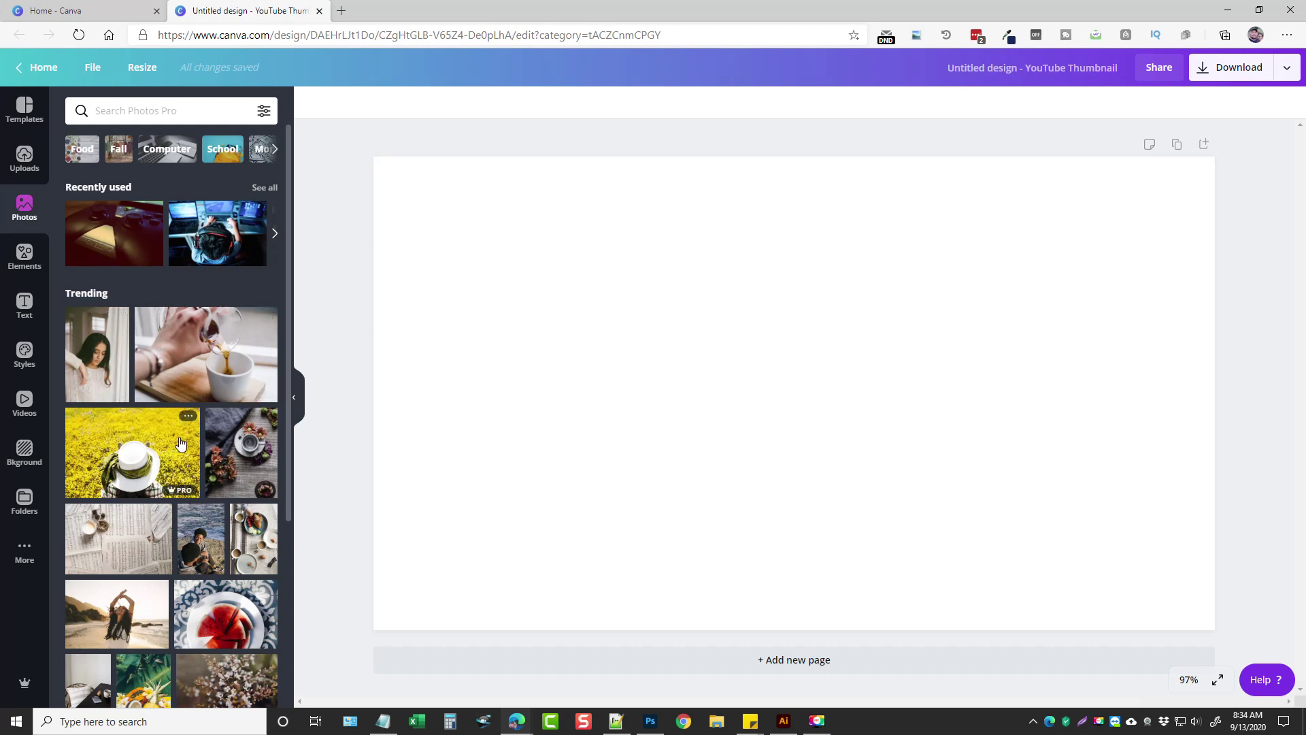
Search photos for 'lawn care' and stretch the lawnmower photo to fill the whole page
mouse_move(264, 397)
click(196, 118)
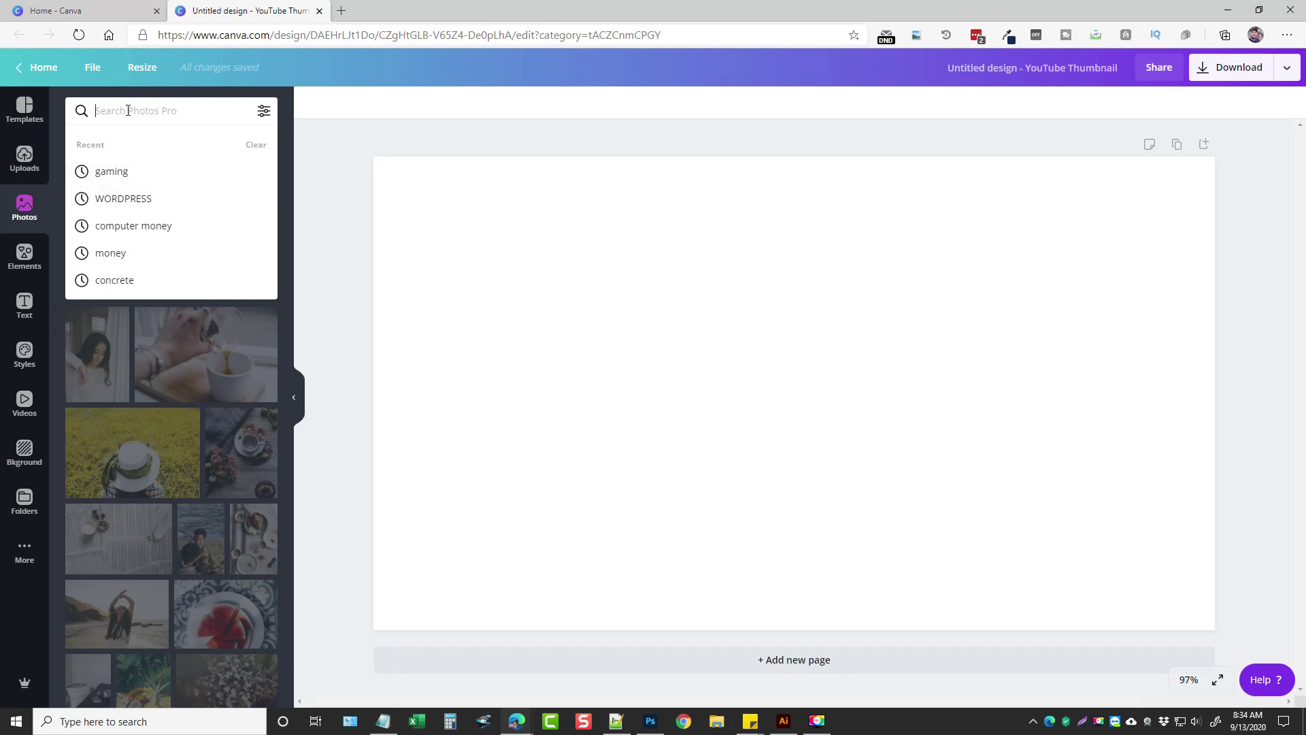
text(lawn care)
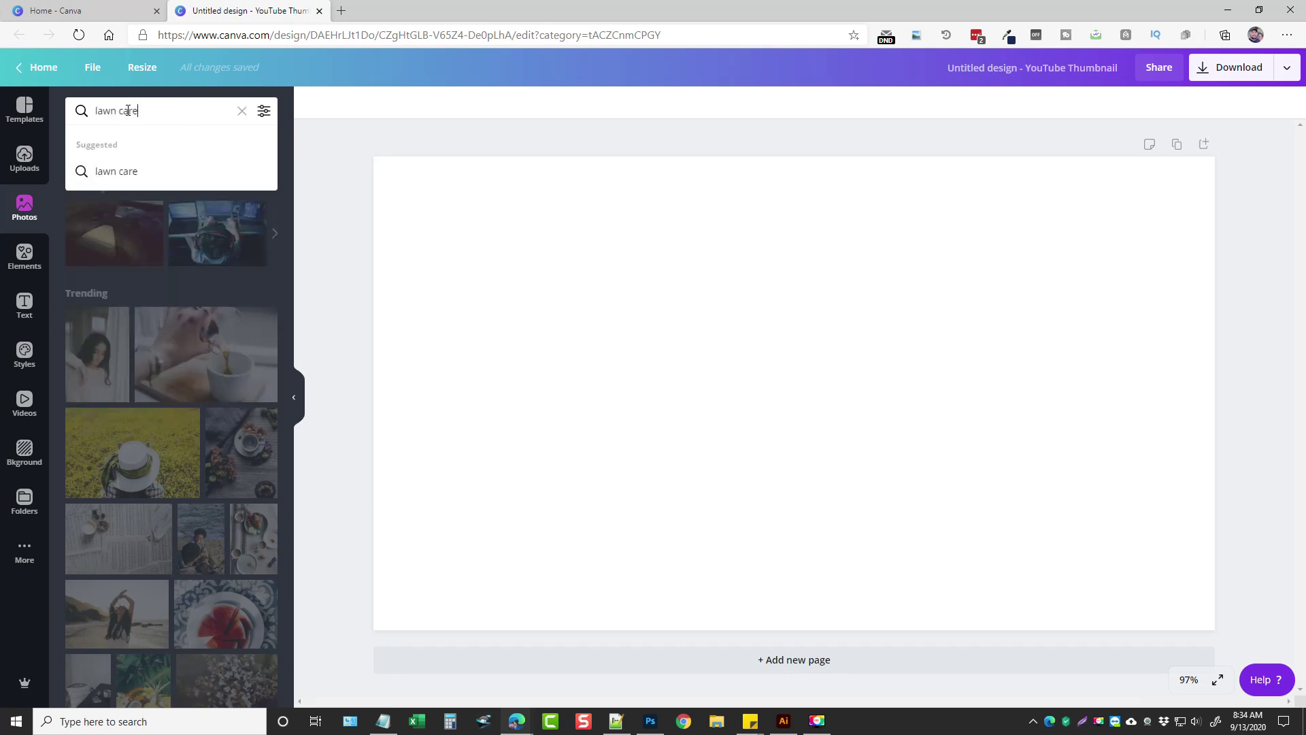
key(Return)
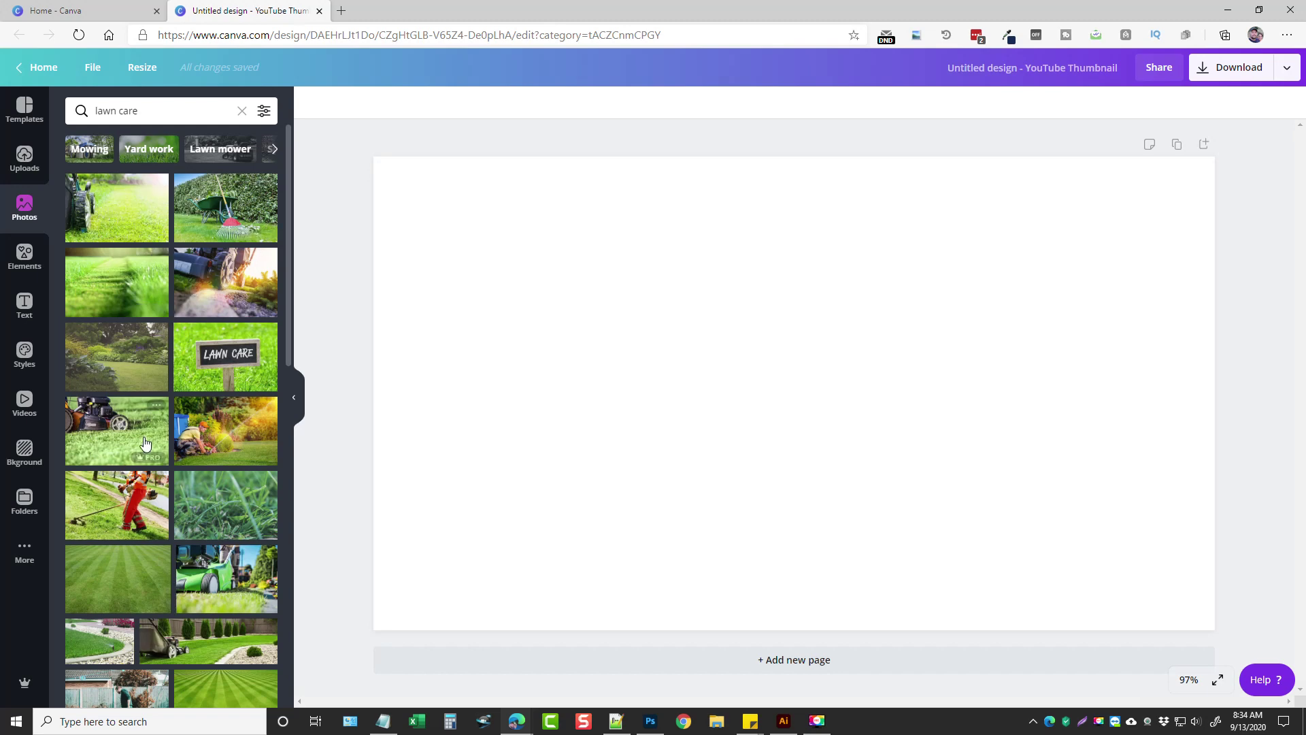
click(117, 201)
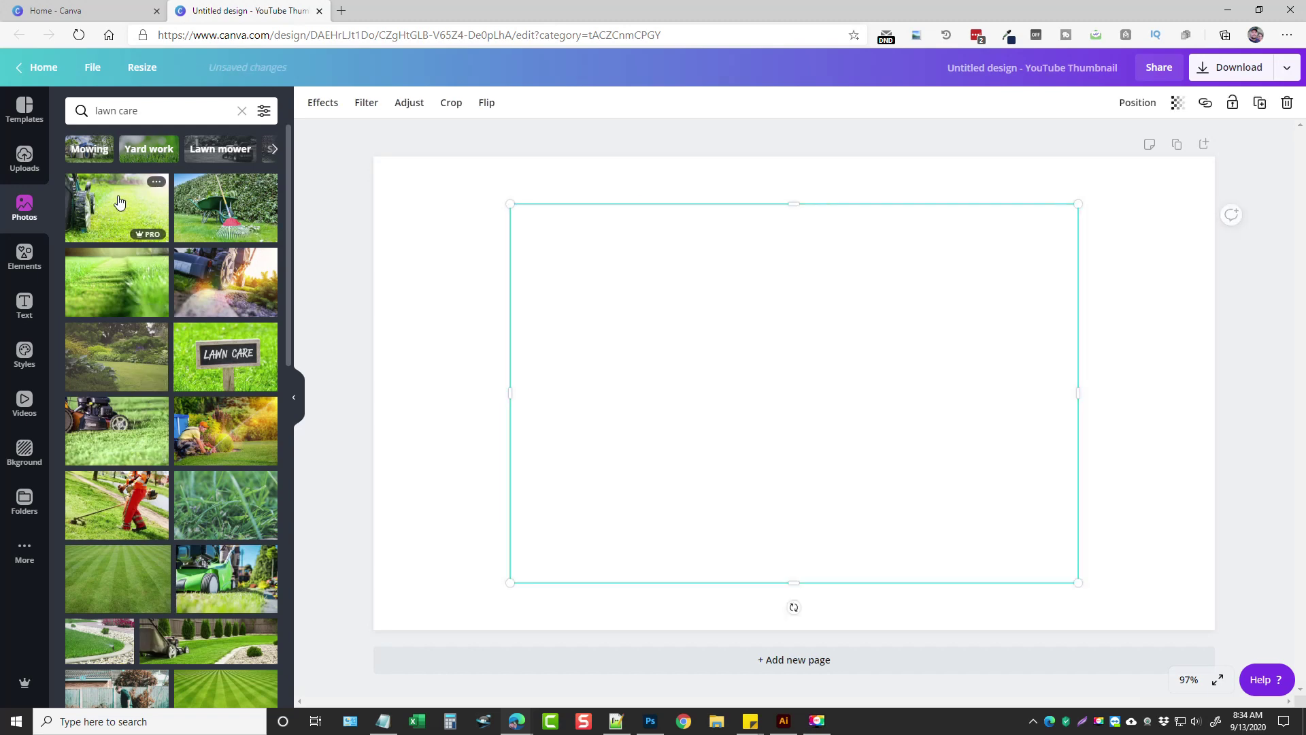
drag(674, 348, 537, 301)
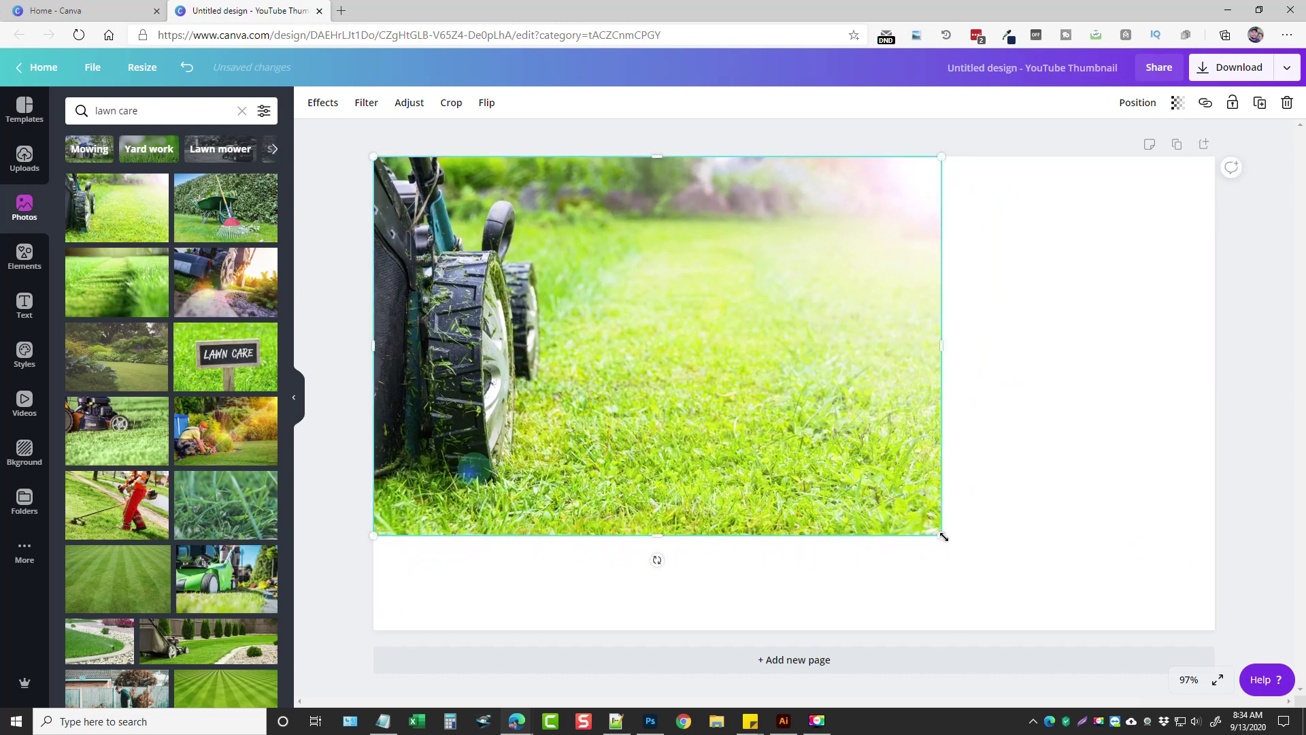
drag(944, 537, 1264, 471)
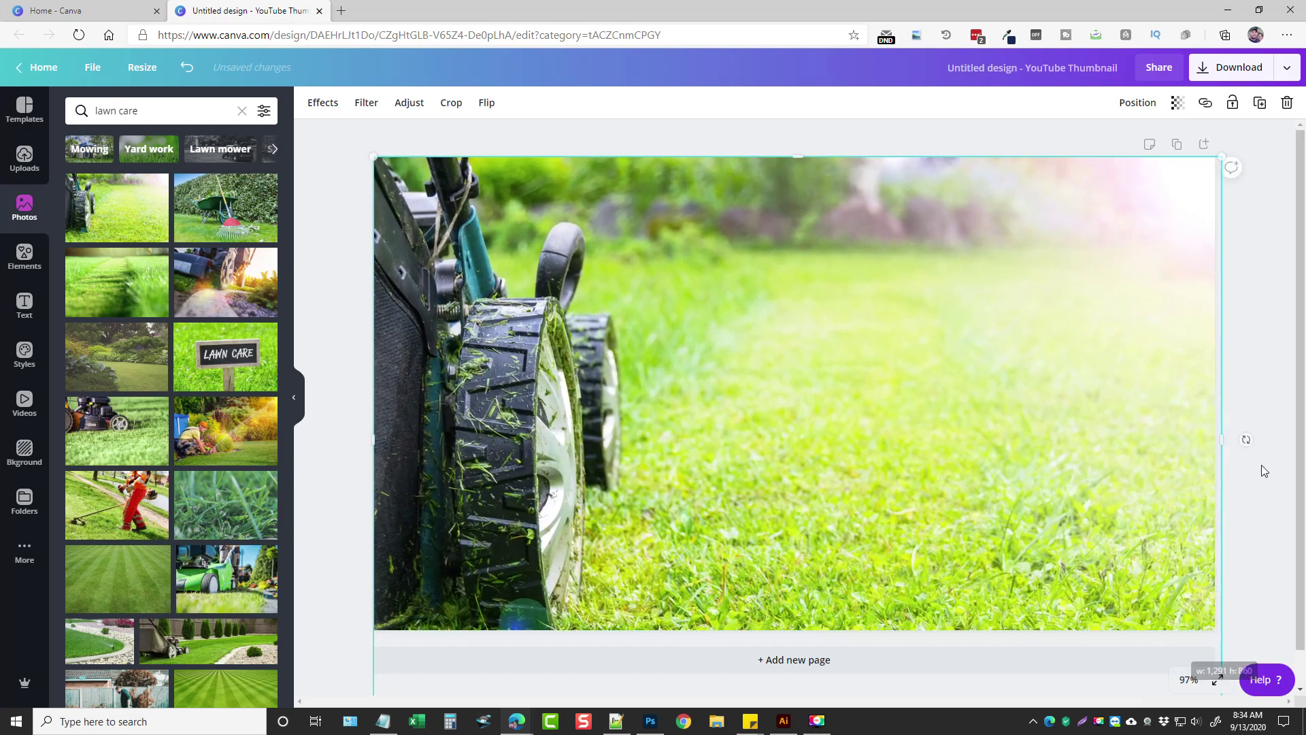
click(1250, 394)
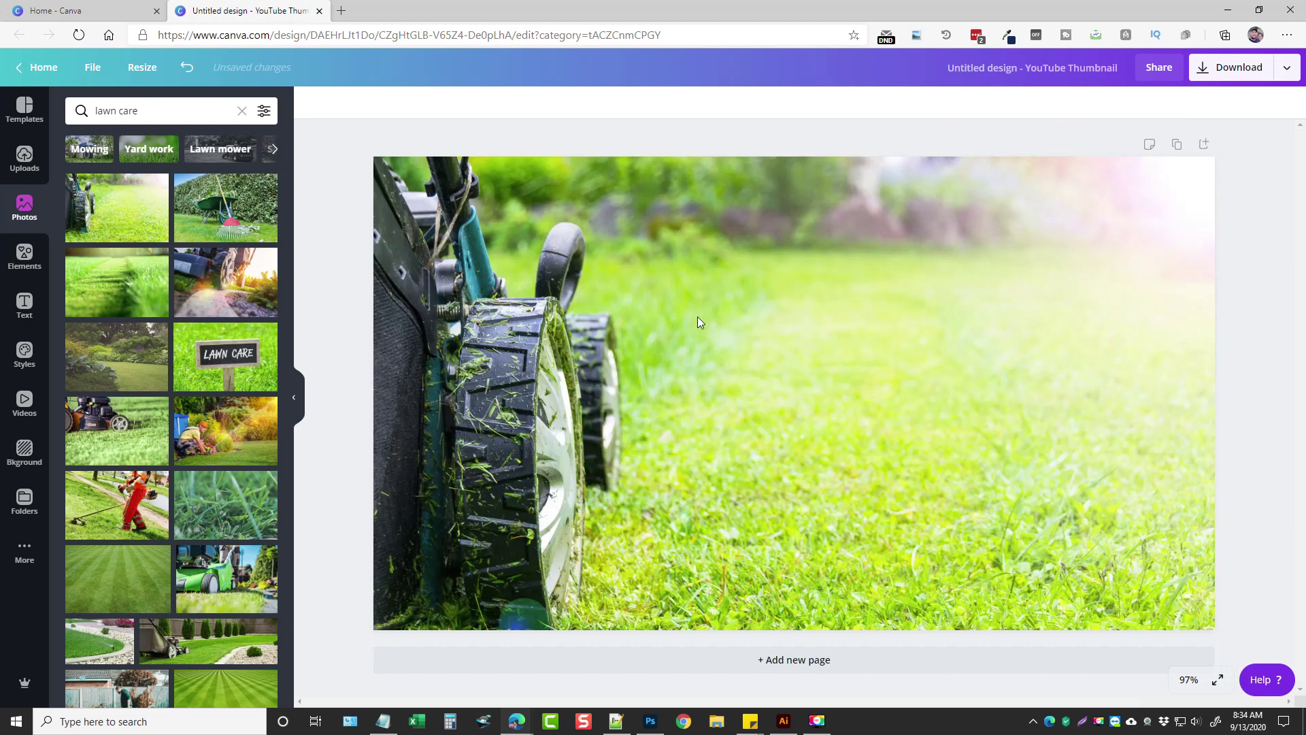
Add the RODEO text style at size 103, black, in the photo's upper right
click(24, 308)
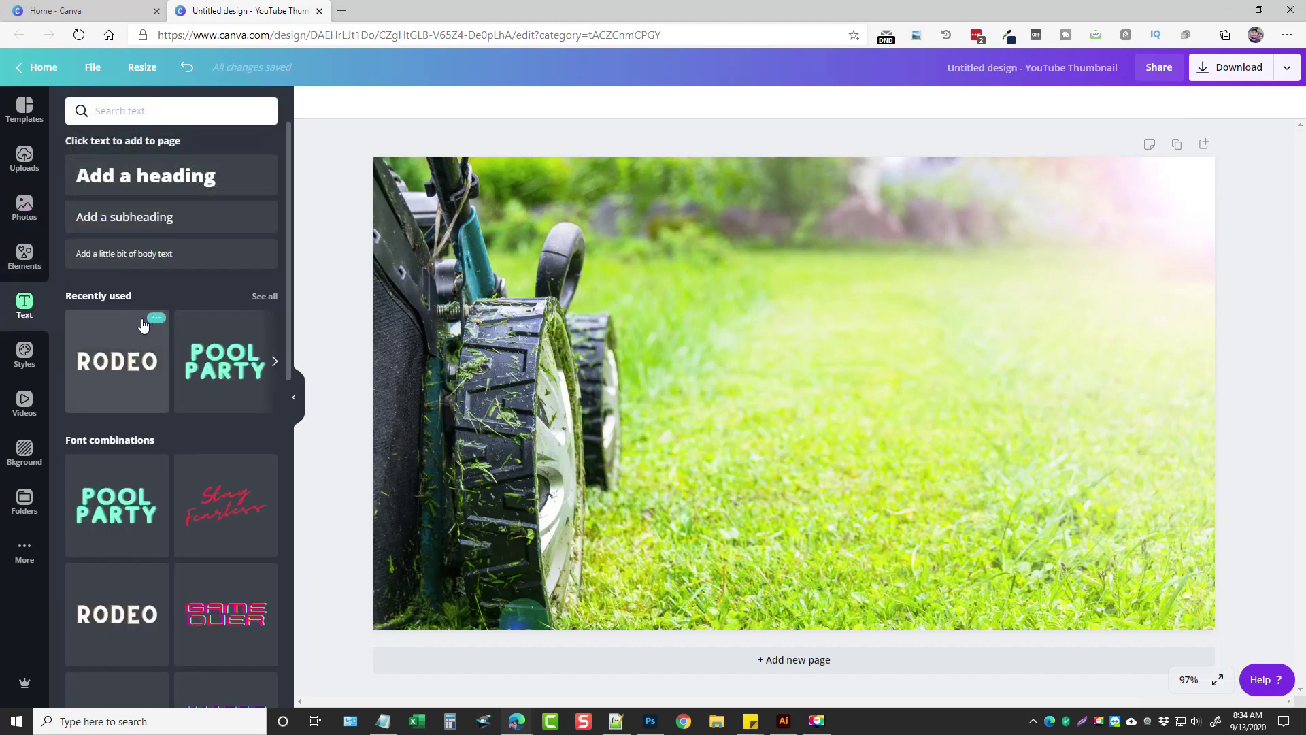
click(123, 369)
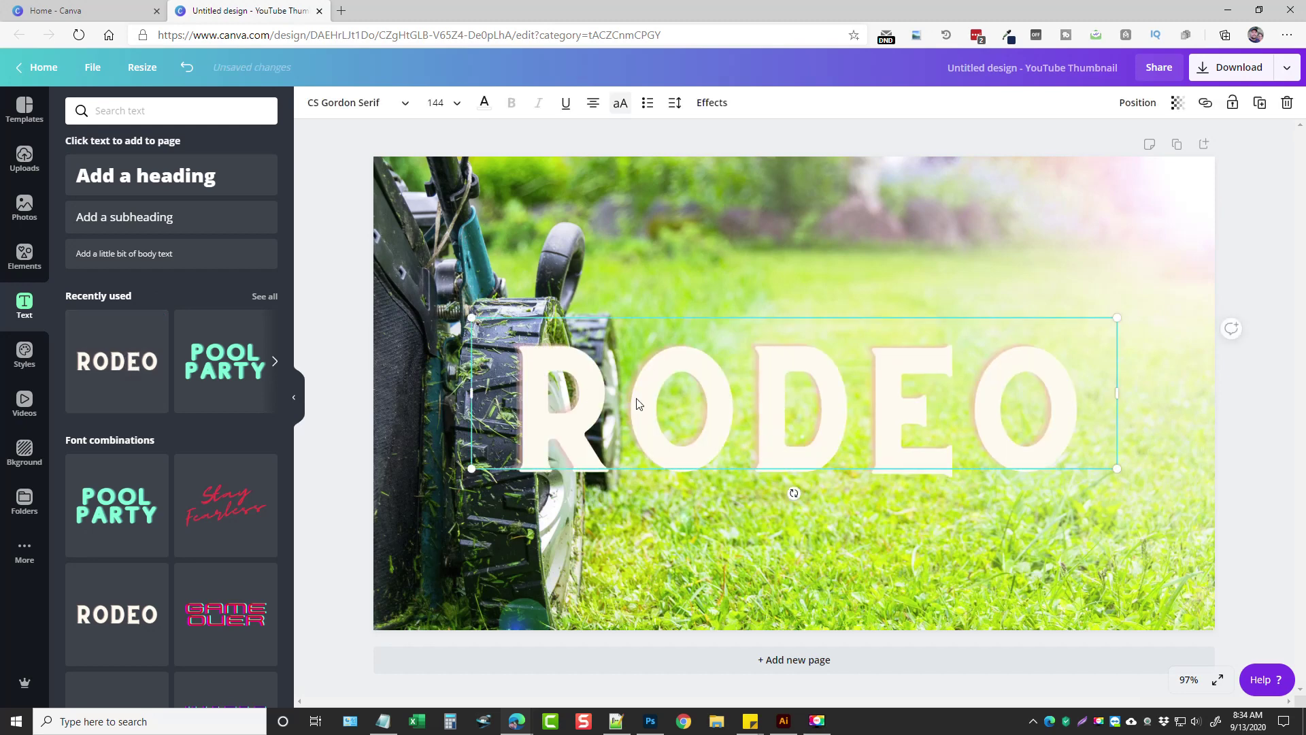
drag(472, 317, 657, 356)
drag(788, 389, 815, 235)
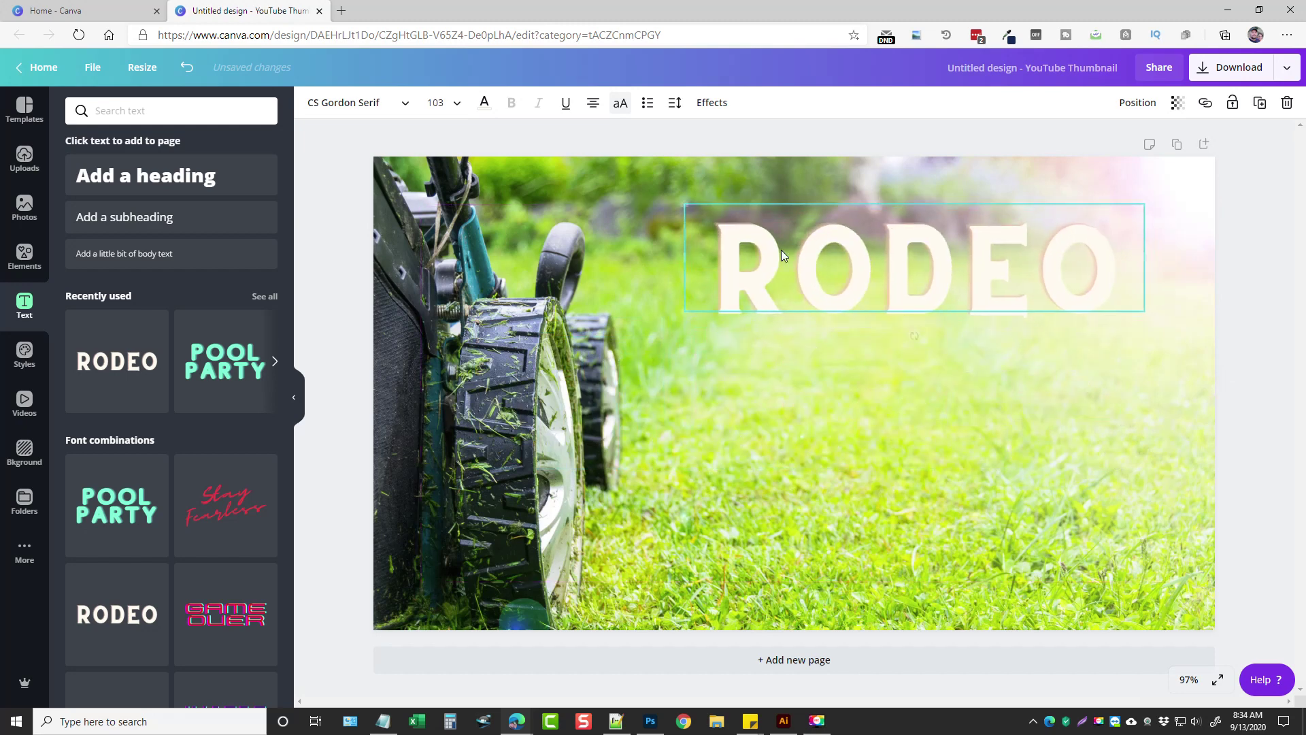
click(489, 111)
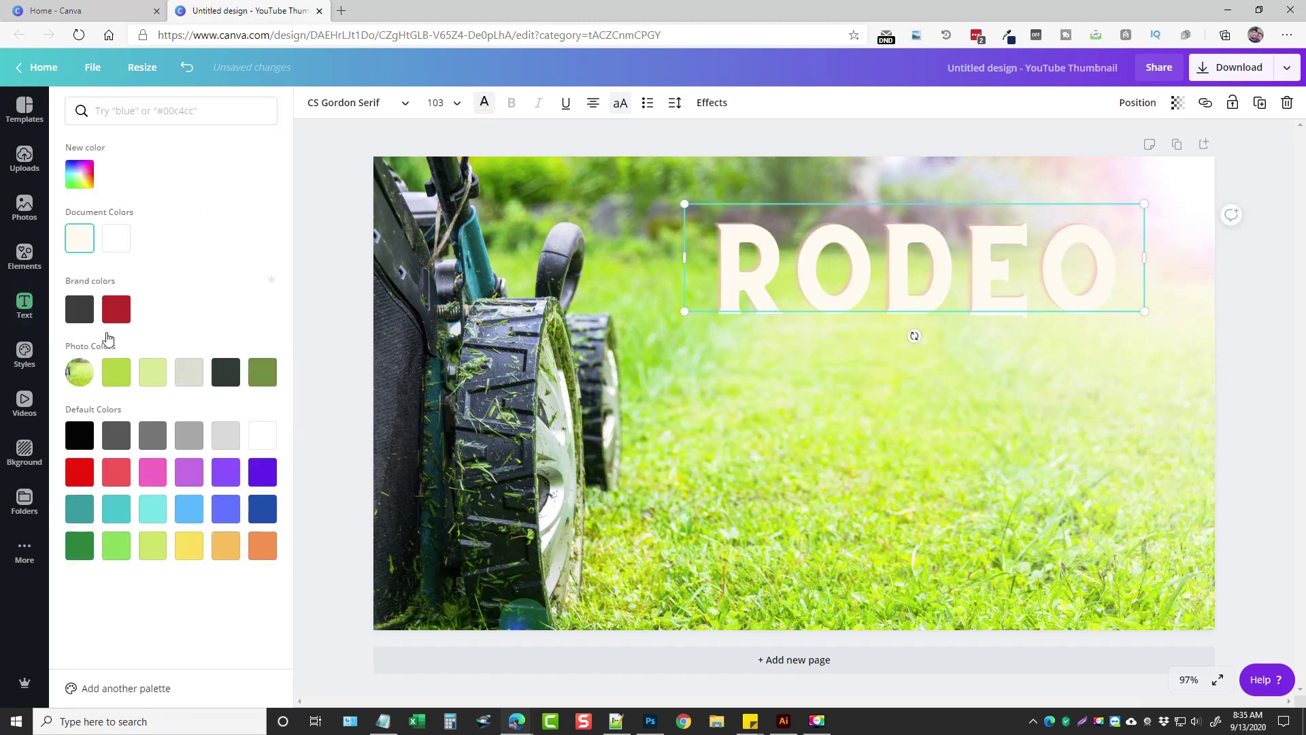
click(80, 438)
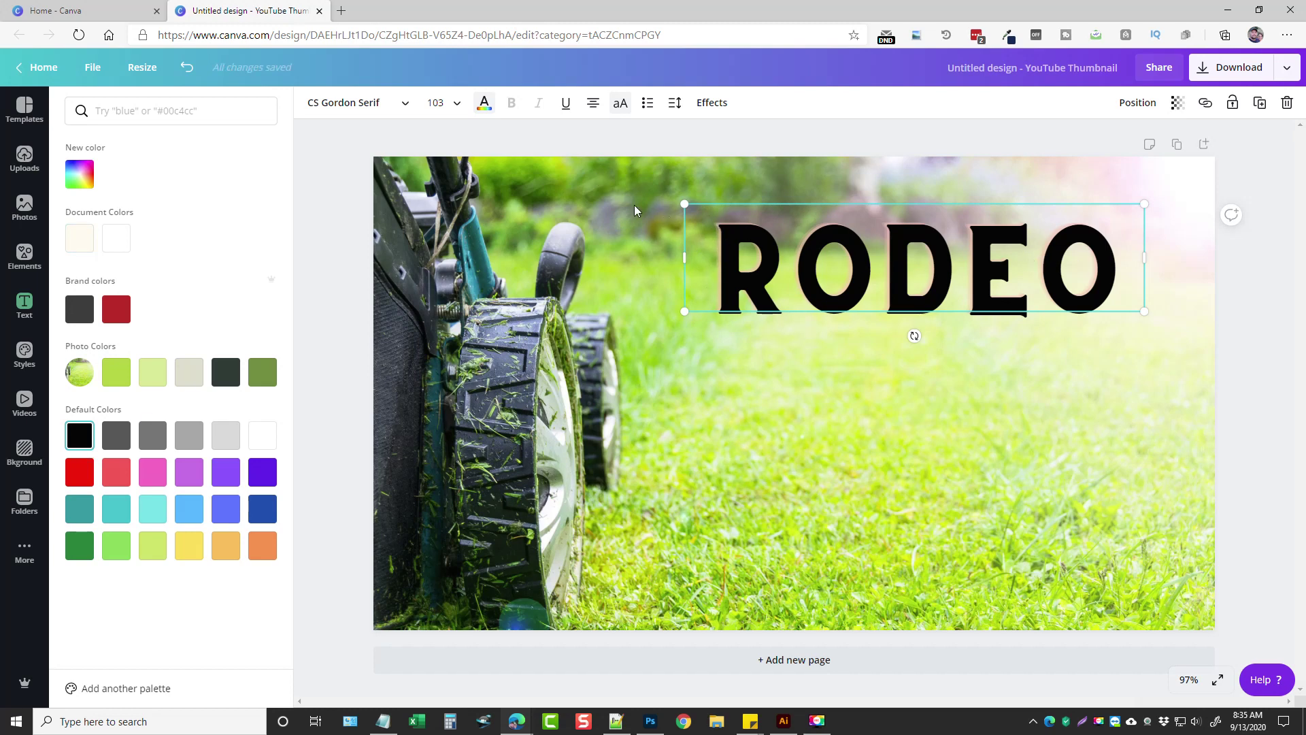
Give the heading an Echo effect with a white echo colour
click(708, 104)
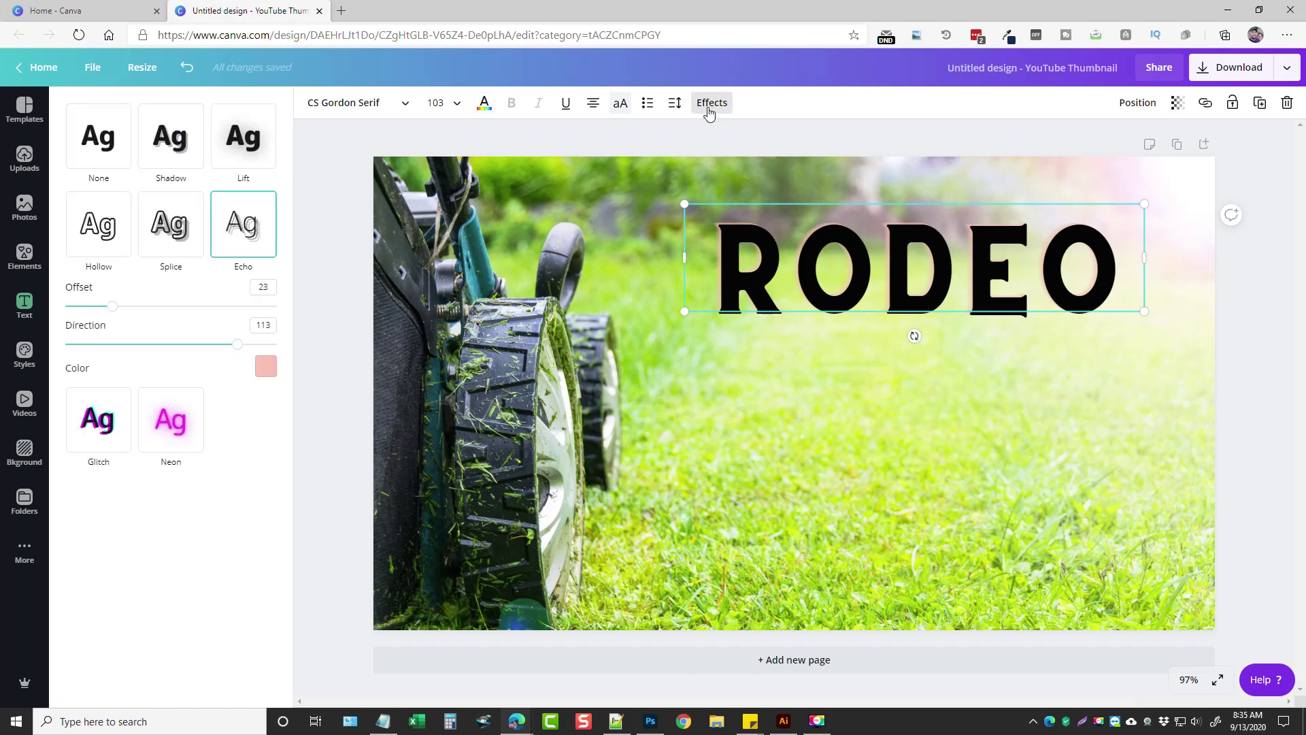
click(266, 366)
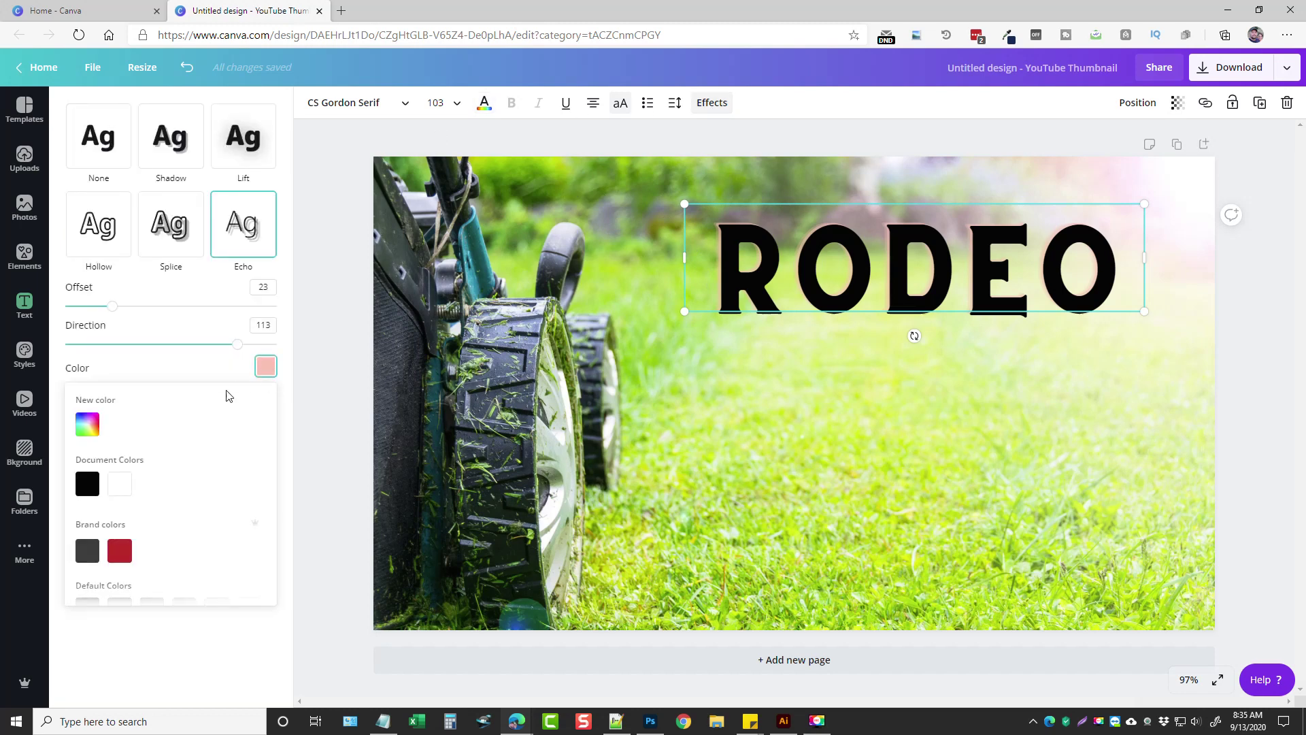
scroll(156, 507, down, 1)
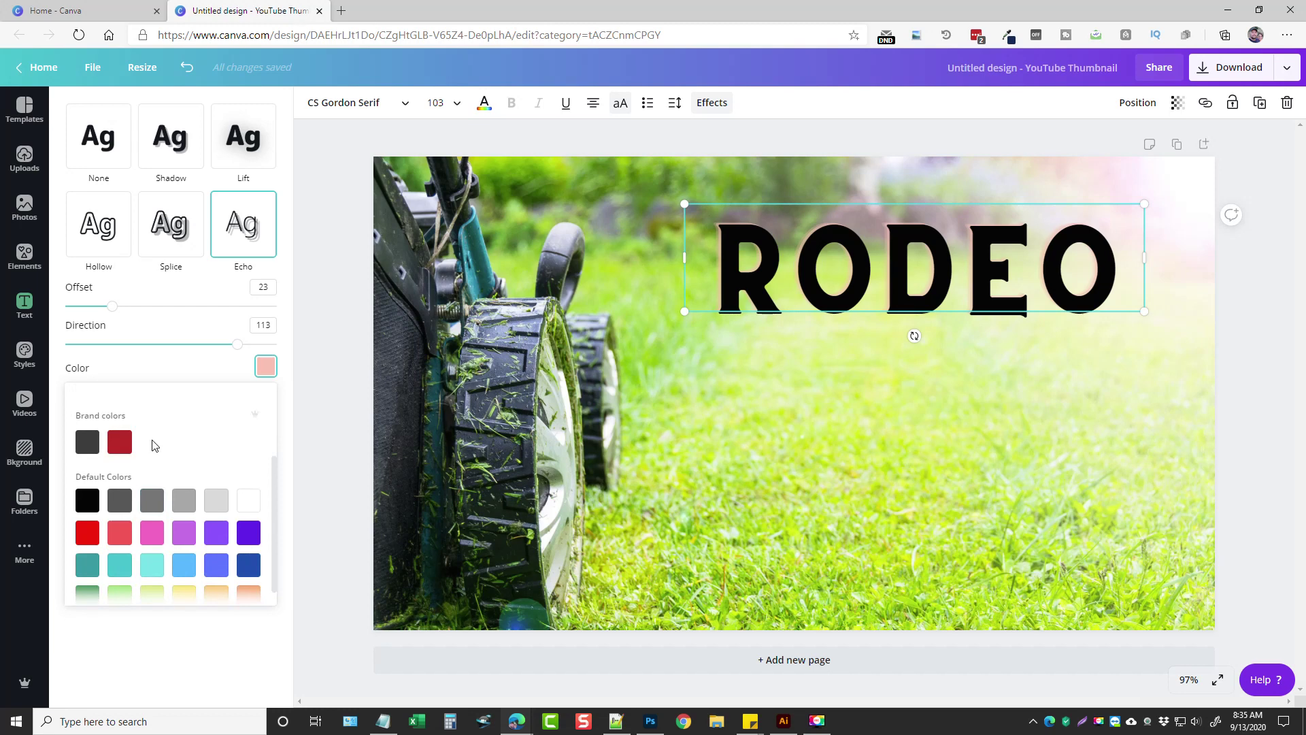
scroll(185, 495, down, 1)
click(249, 481)
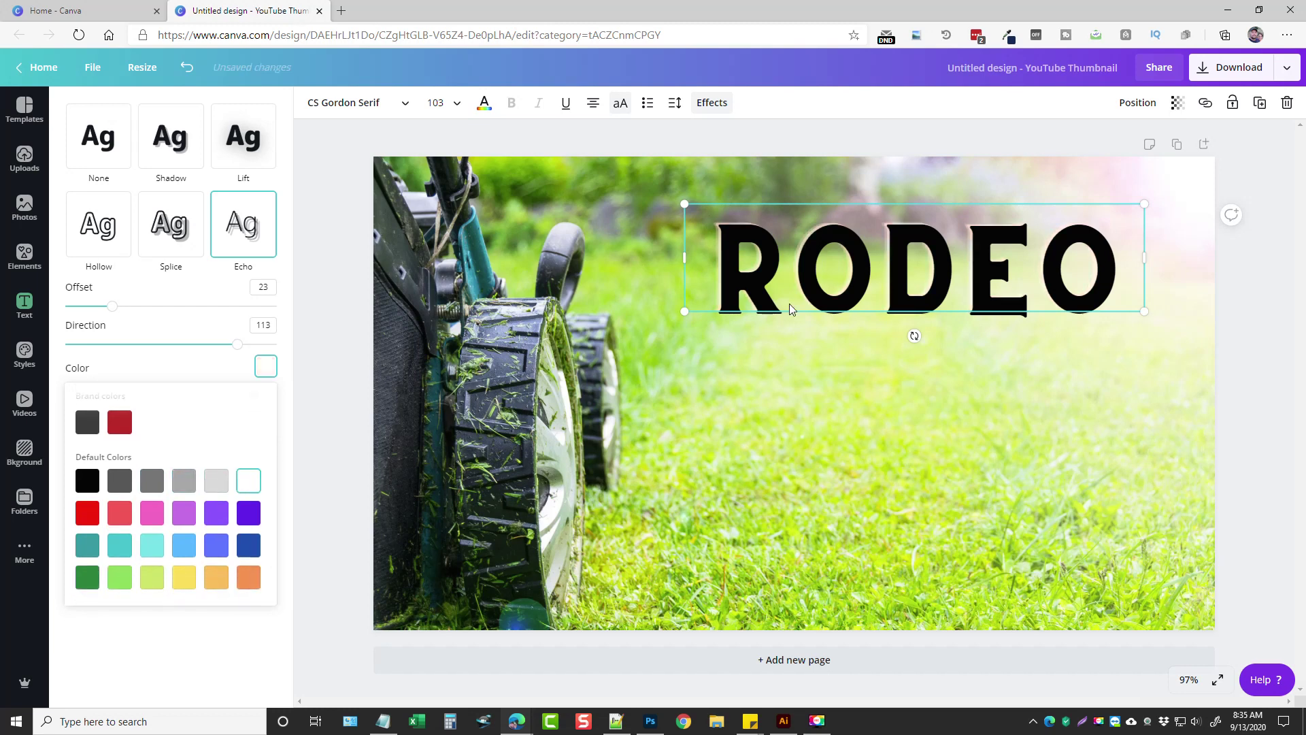
click(957, 255)
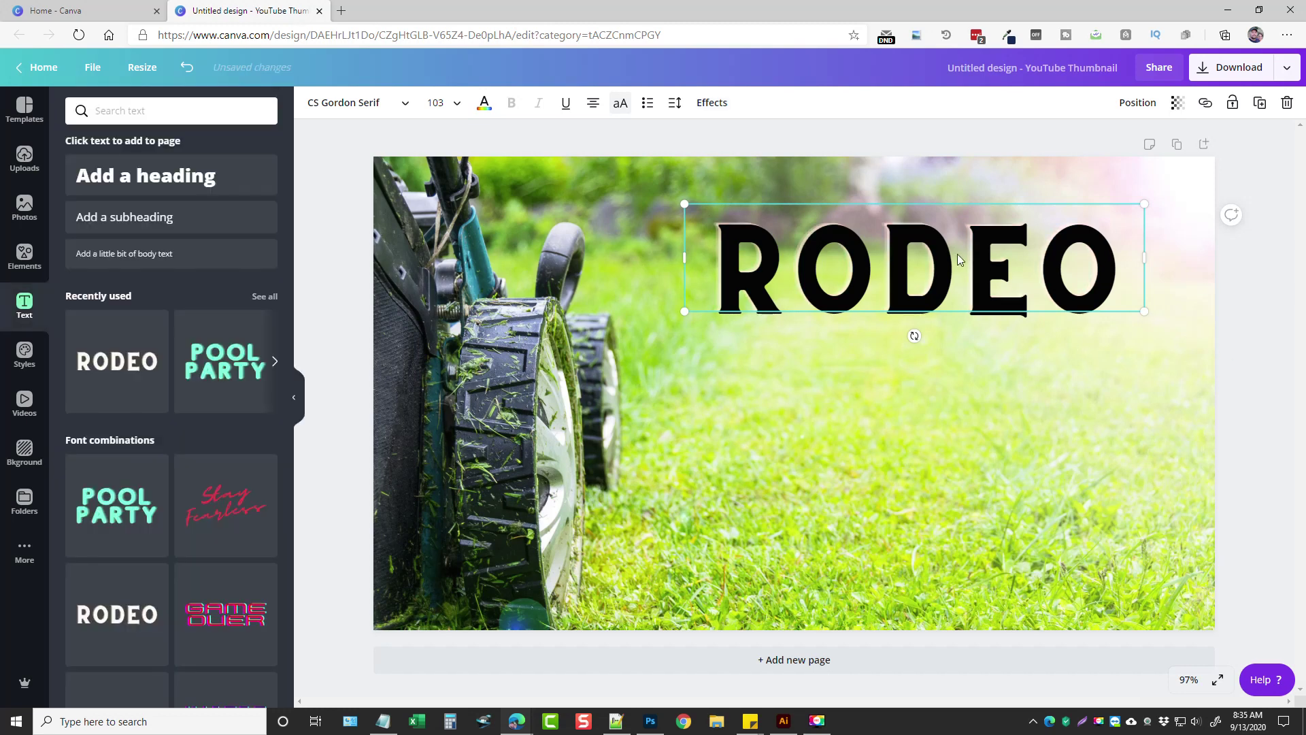
double_click(890, 264)
Replace the heading text with 'LAWN CARE' and set its font size to 72
text(LAWN CARE)
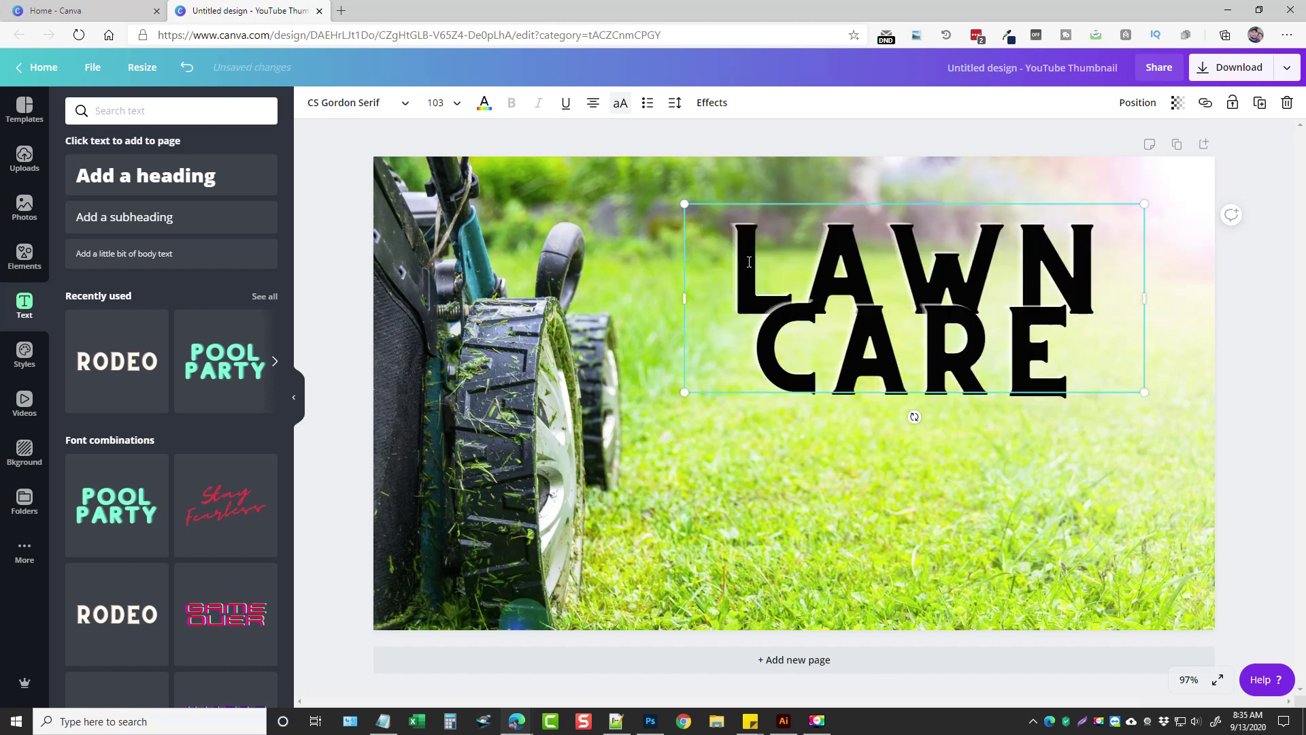
click(458, 105)
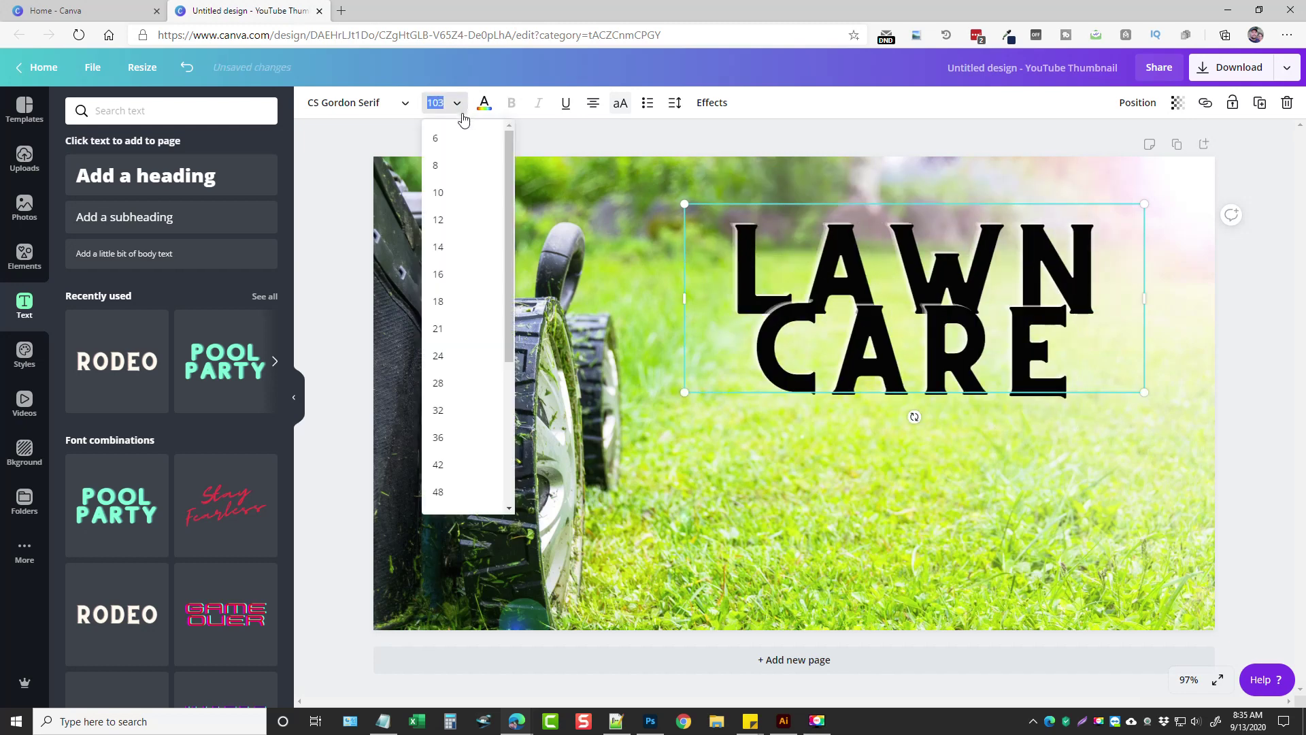
scroll(462, 412, down, 3)
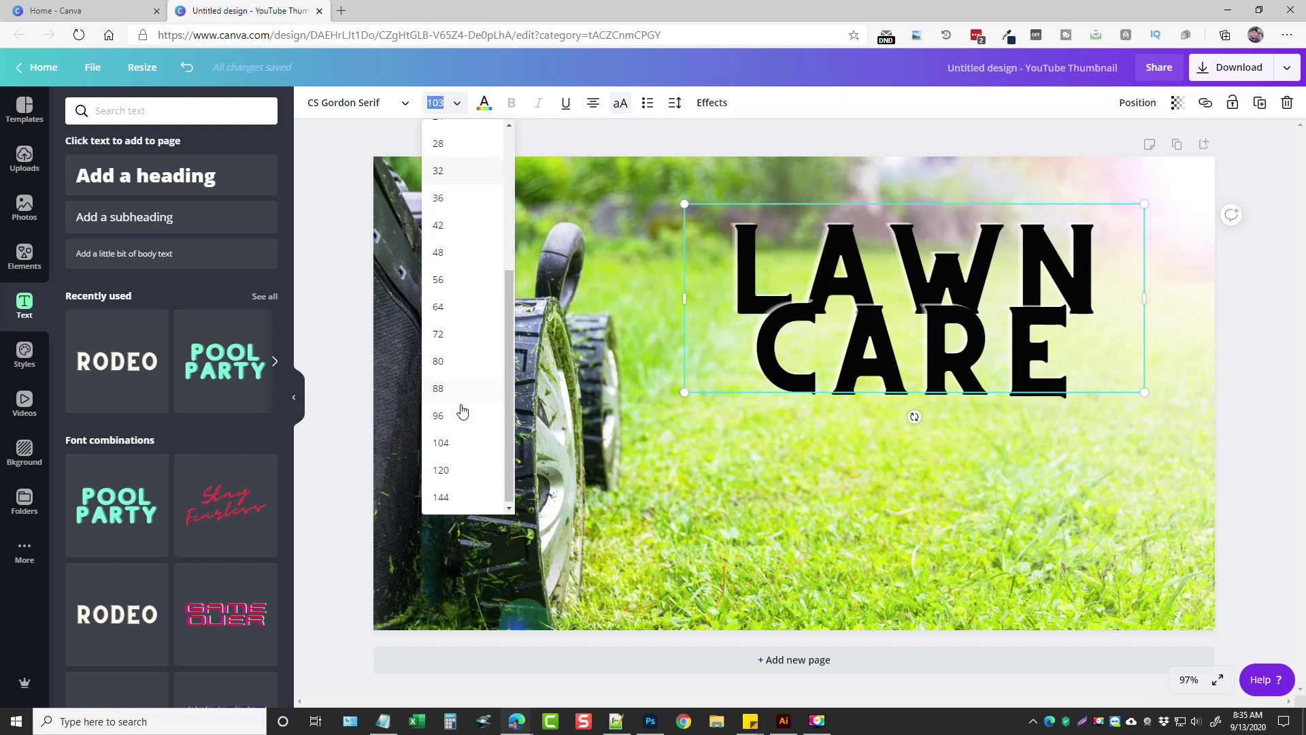
click(462, 362)
click(458, 106)
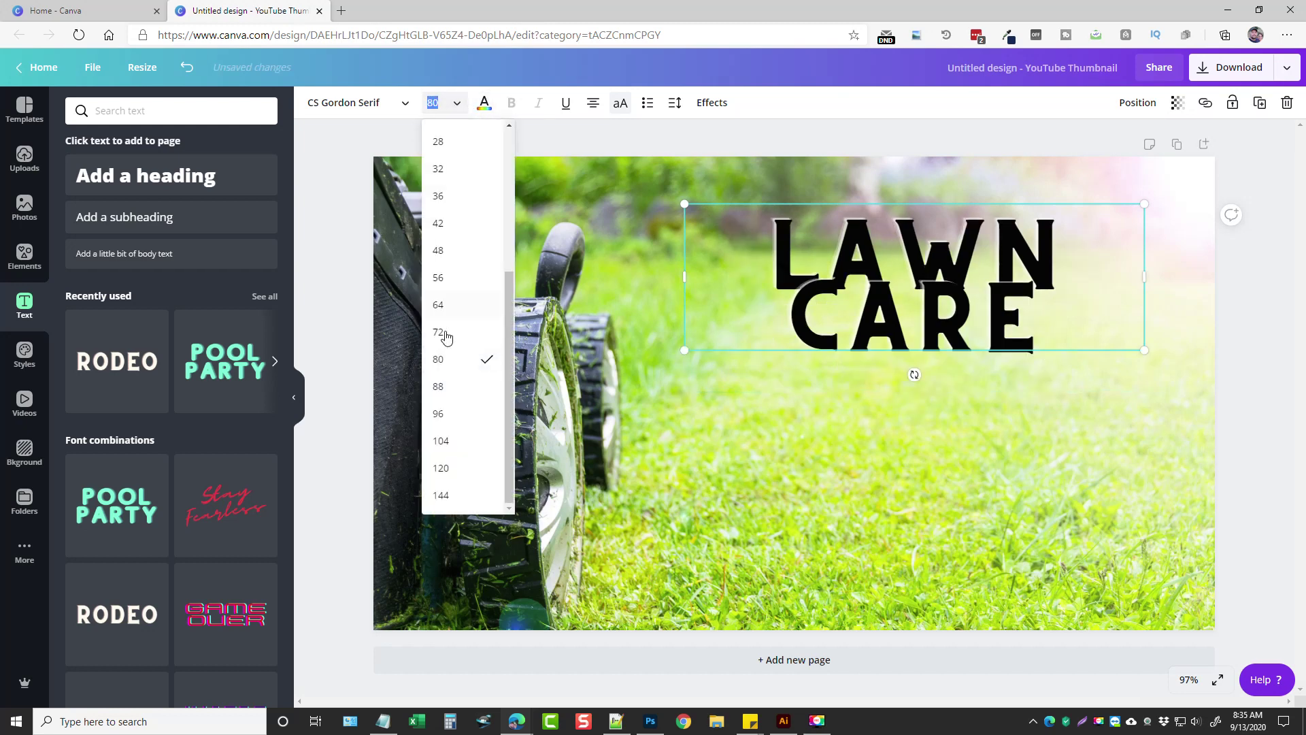
click(456, 336)
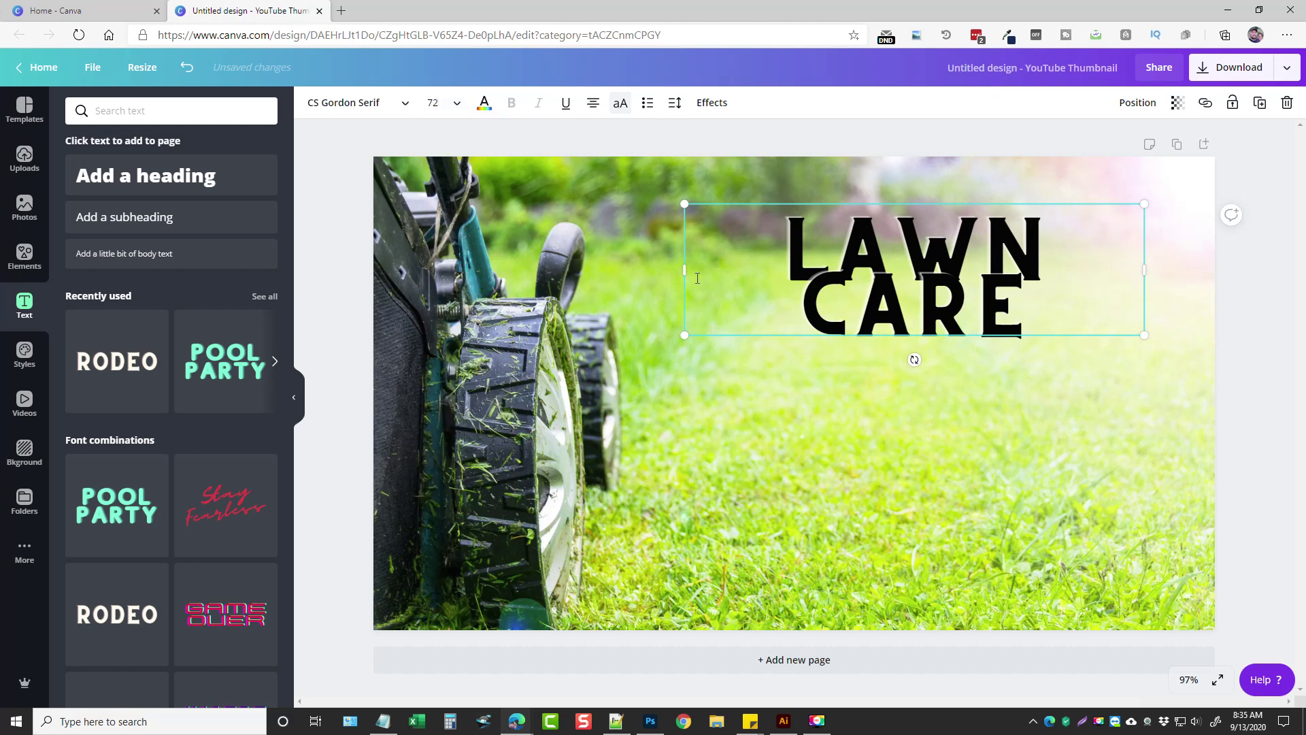
Widen the LAWN CARE box onto one line and nudge it right and down
drag(682, 273, 574, 272)
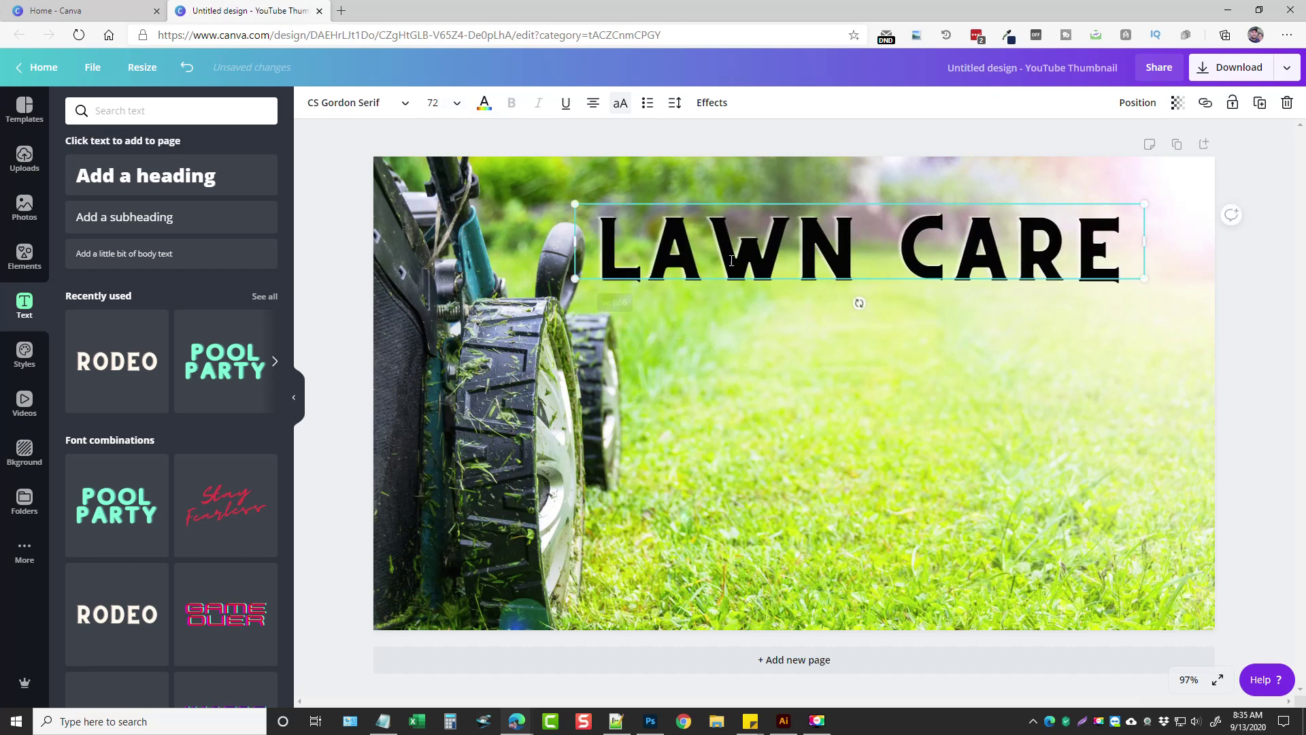
click(1239, 297)
drag(981, 254, 1021, 266)
click(1251, 315)
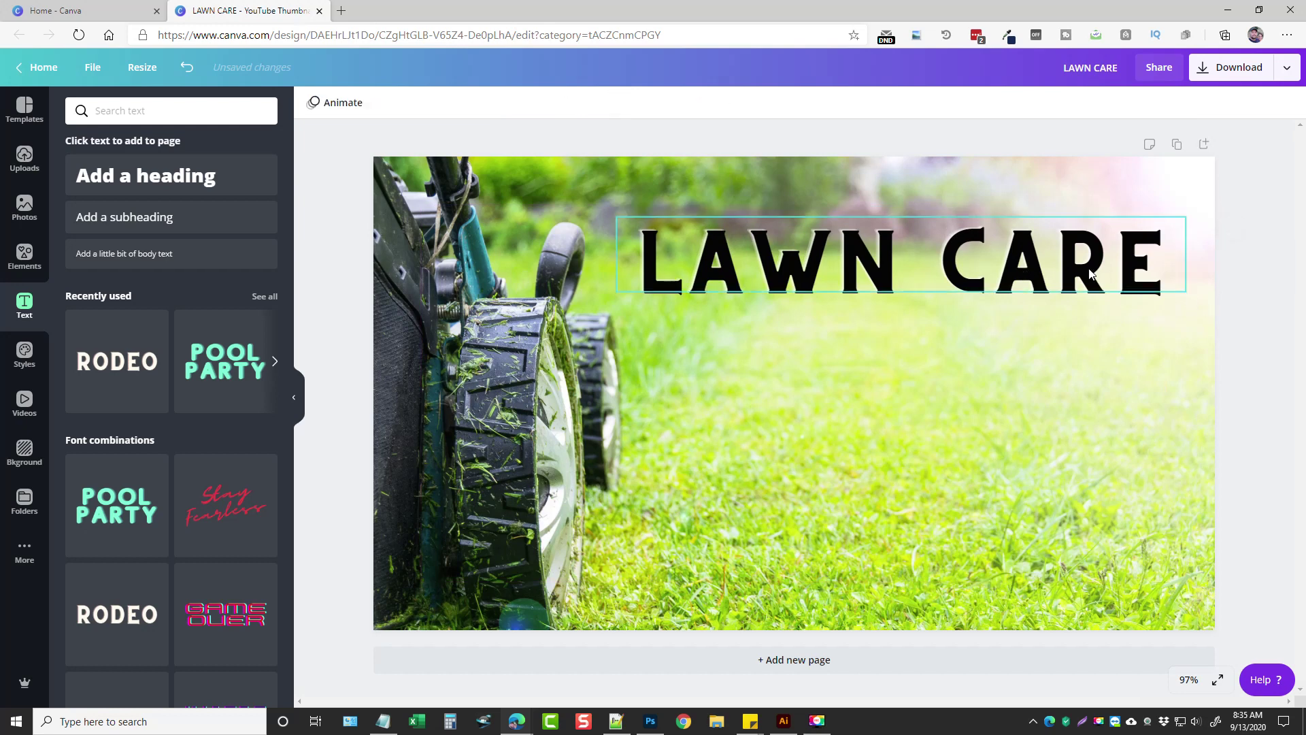
click(1090, 274)
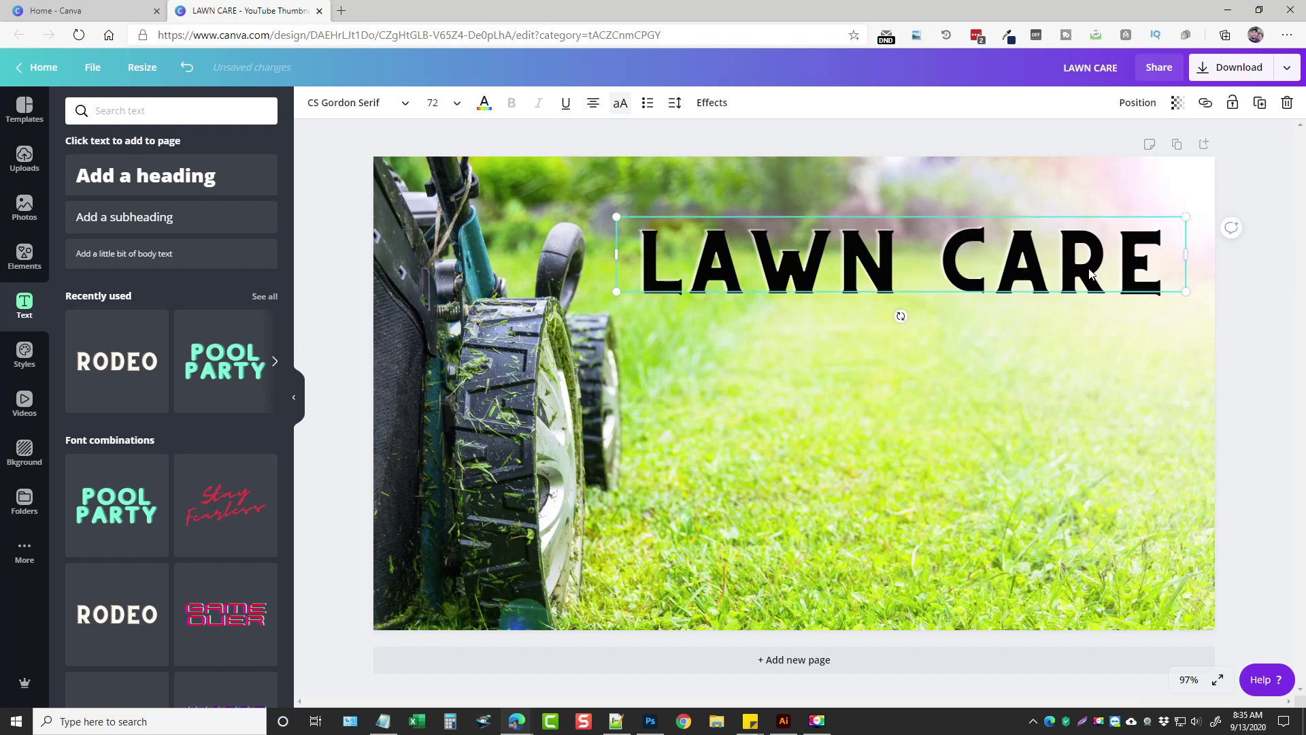
Duplicate the title below it, replace the text with the phone number, and set size 56
drag(901, 276, 887, 353)
click(888, 354)
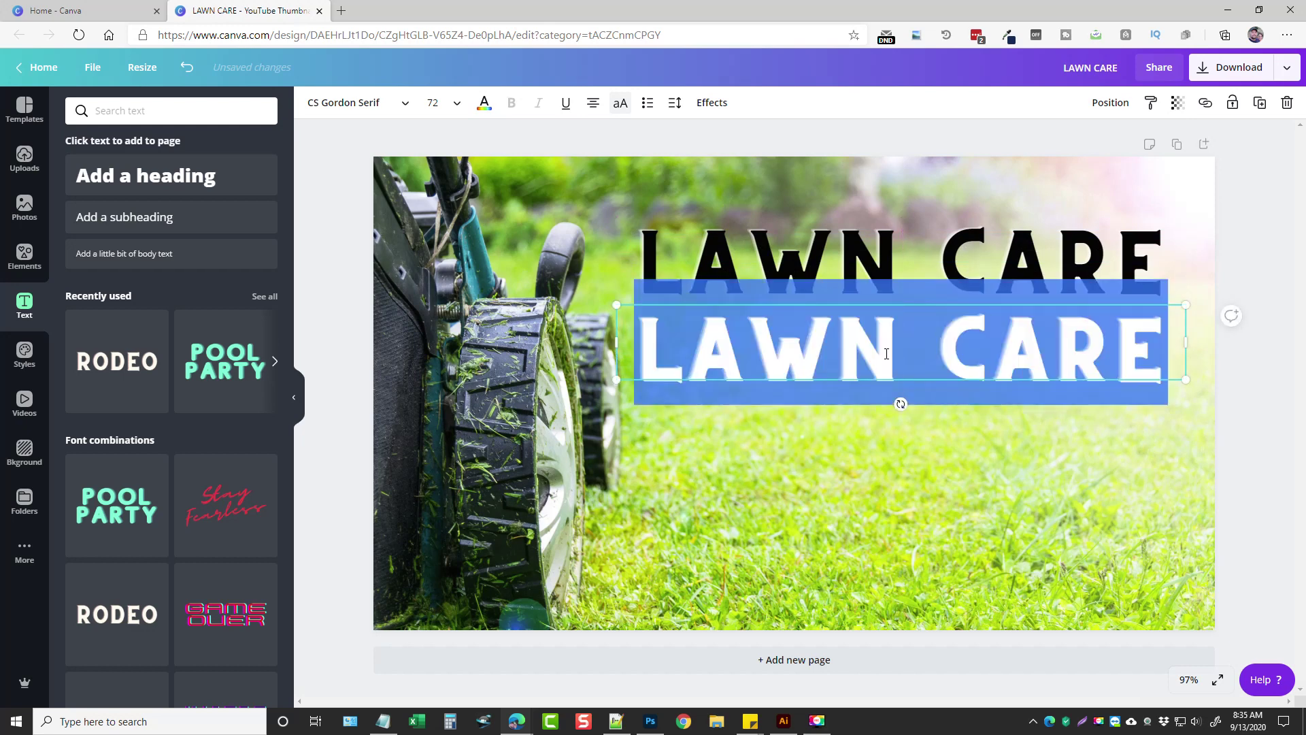
text(888-8)
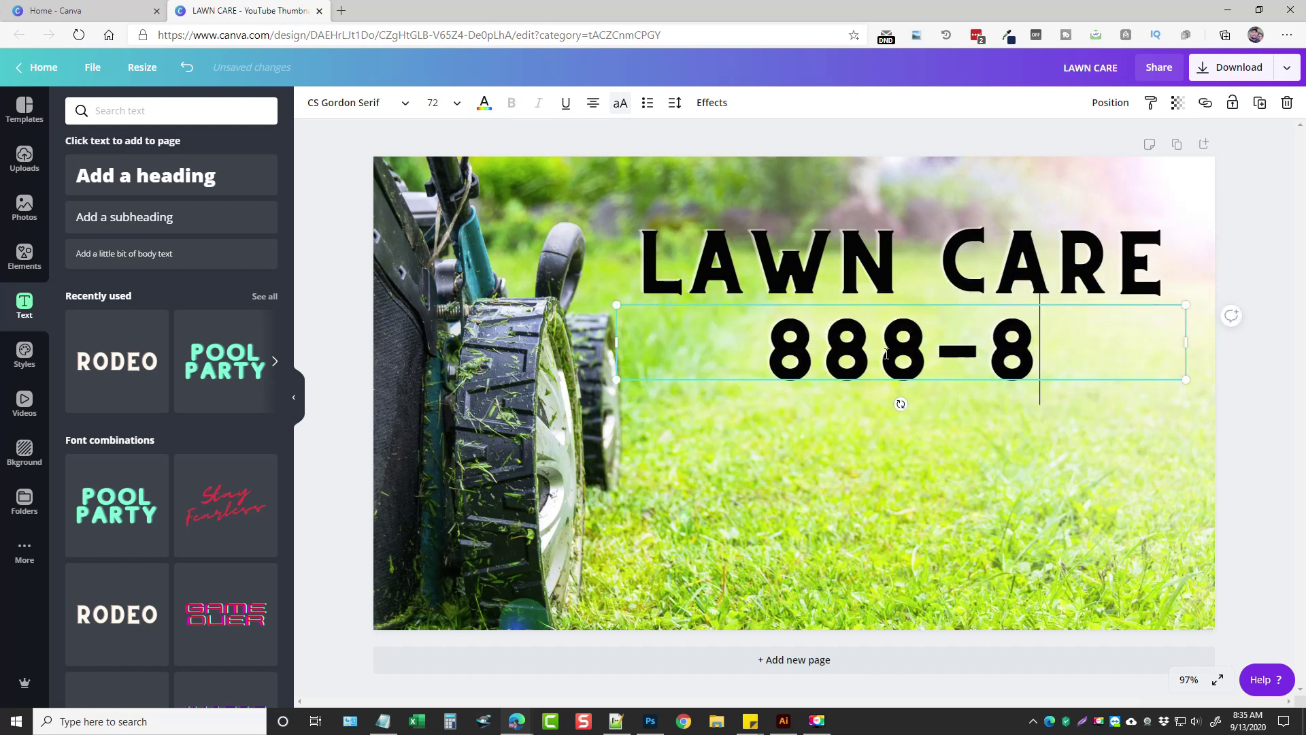
text(88-8888)
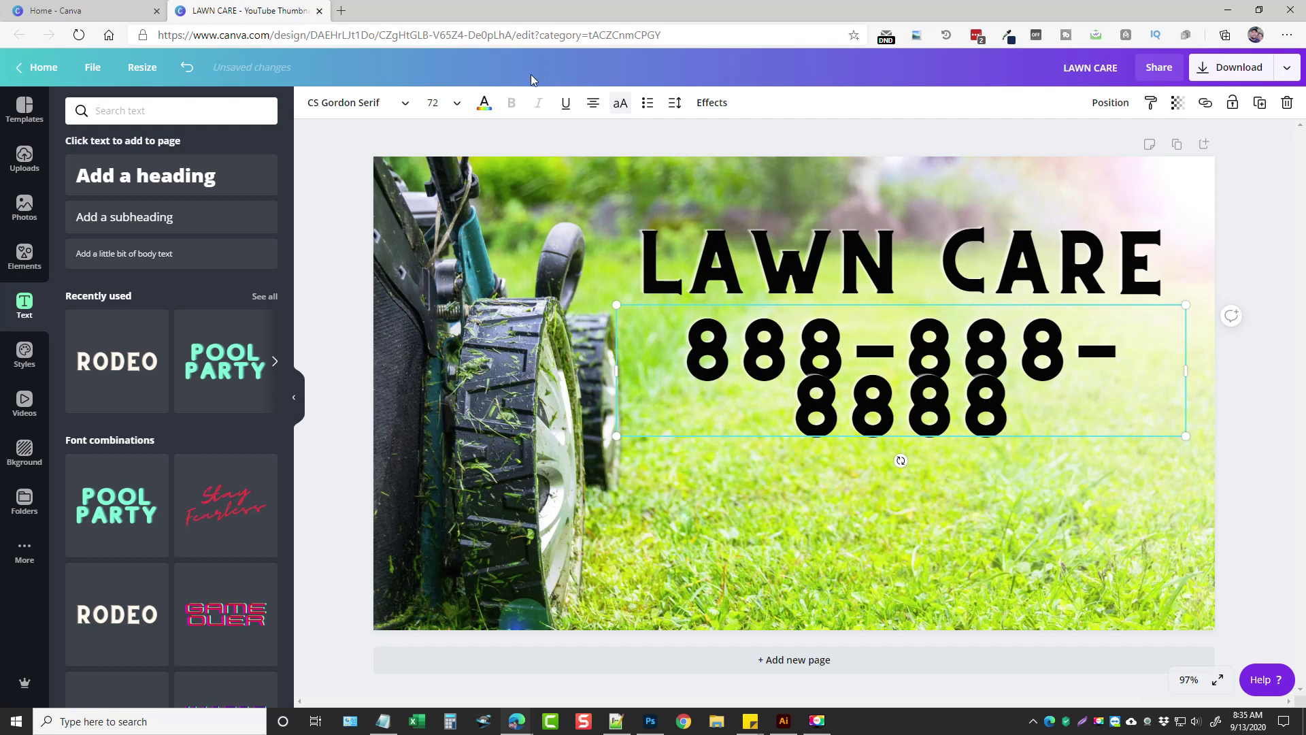
click(442, 109)
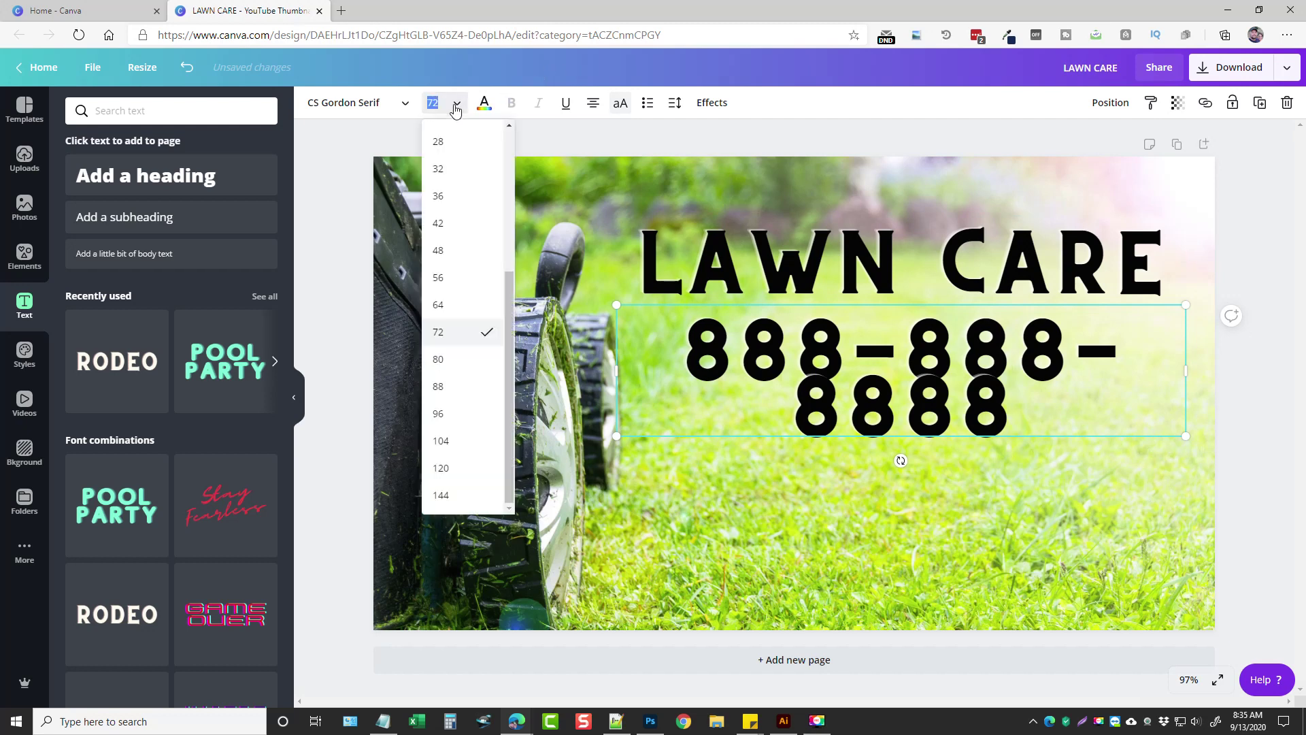
click(450, 280)
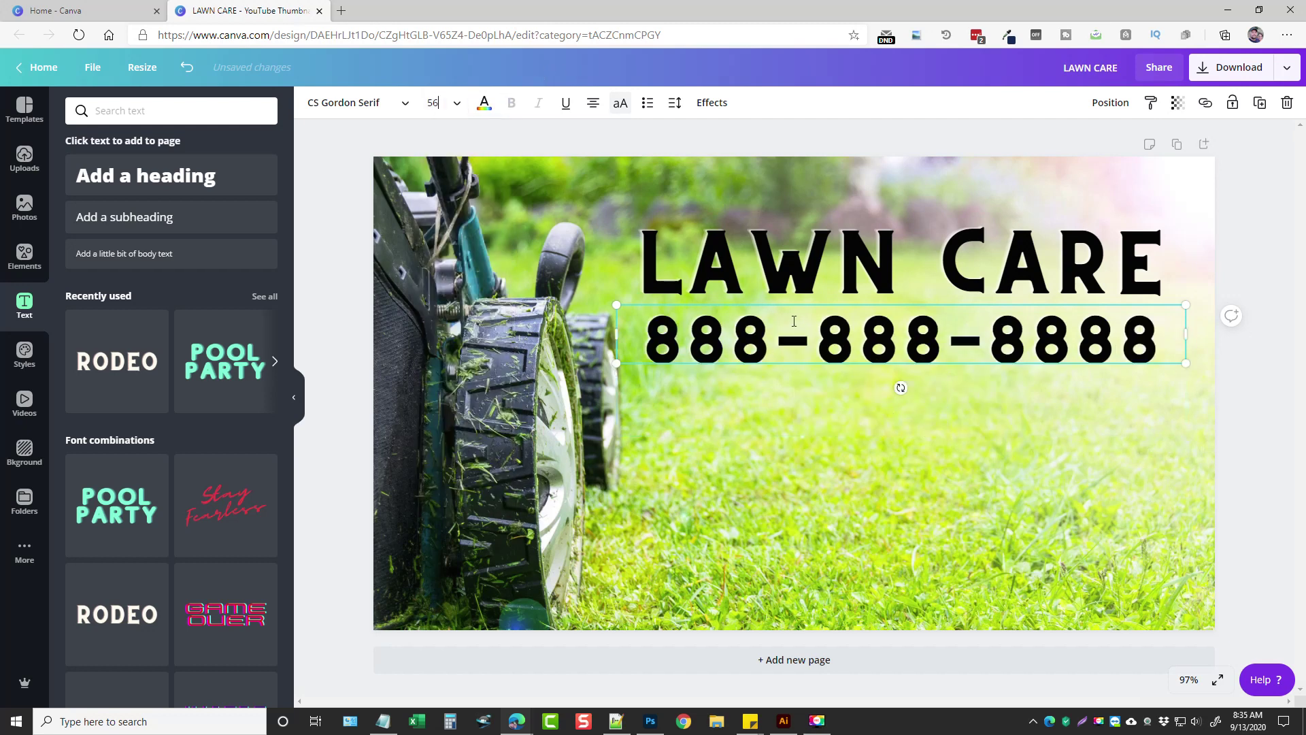
Move the phone number line slightly lower, just under the LAWN CARE title
click(1048, 337)
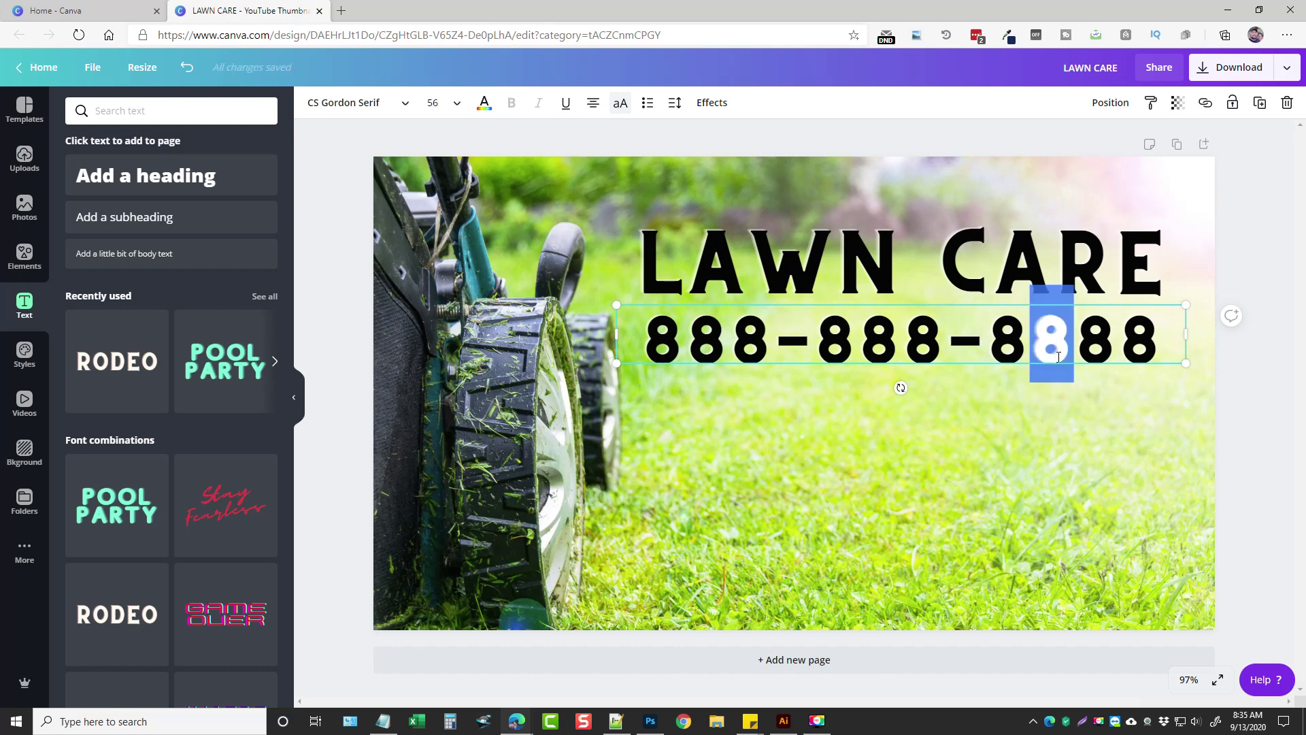
click(1170, 391)
click(1070, 332)
drag(1070, 332, 1019, 348)
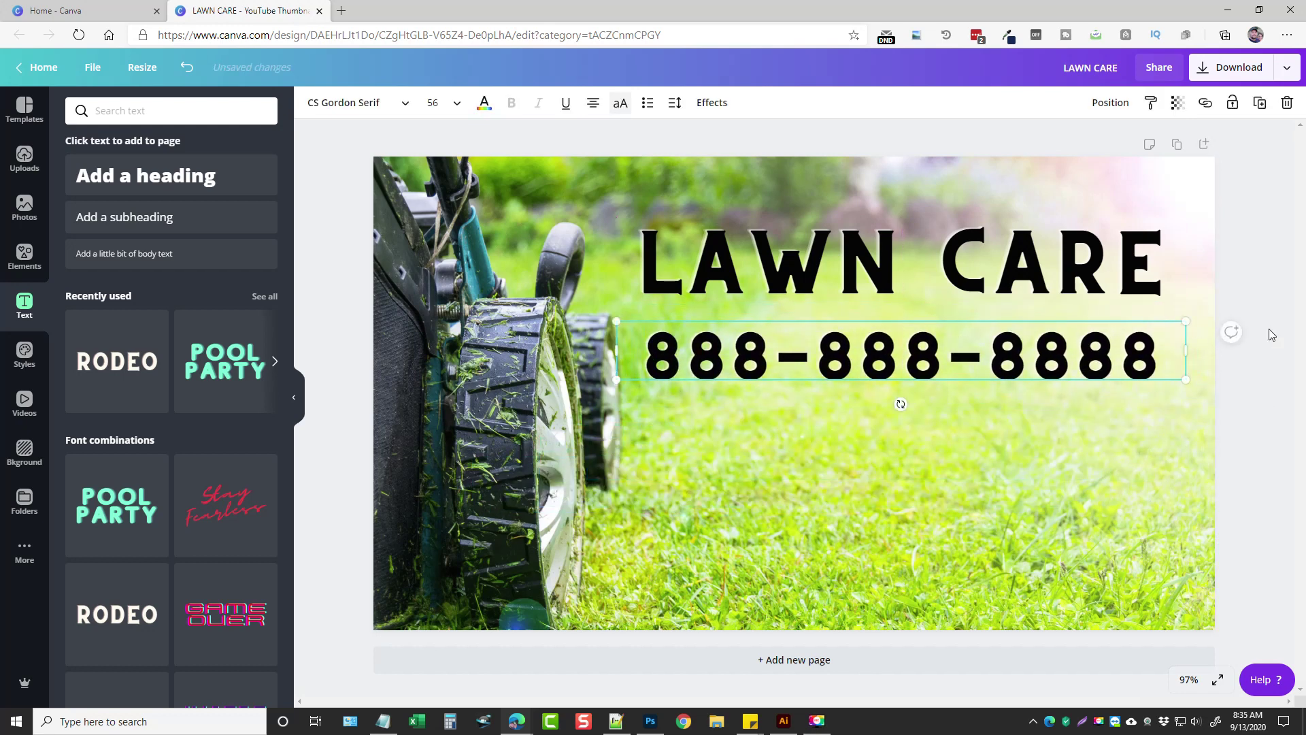
click(1201, 394)
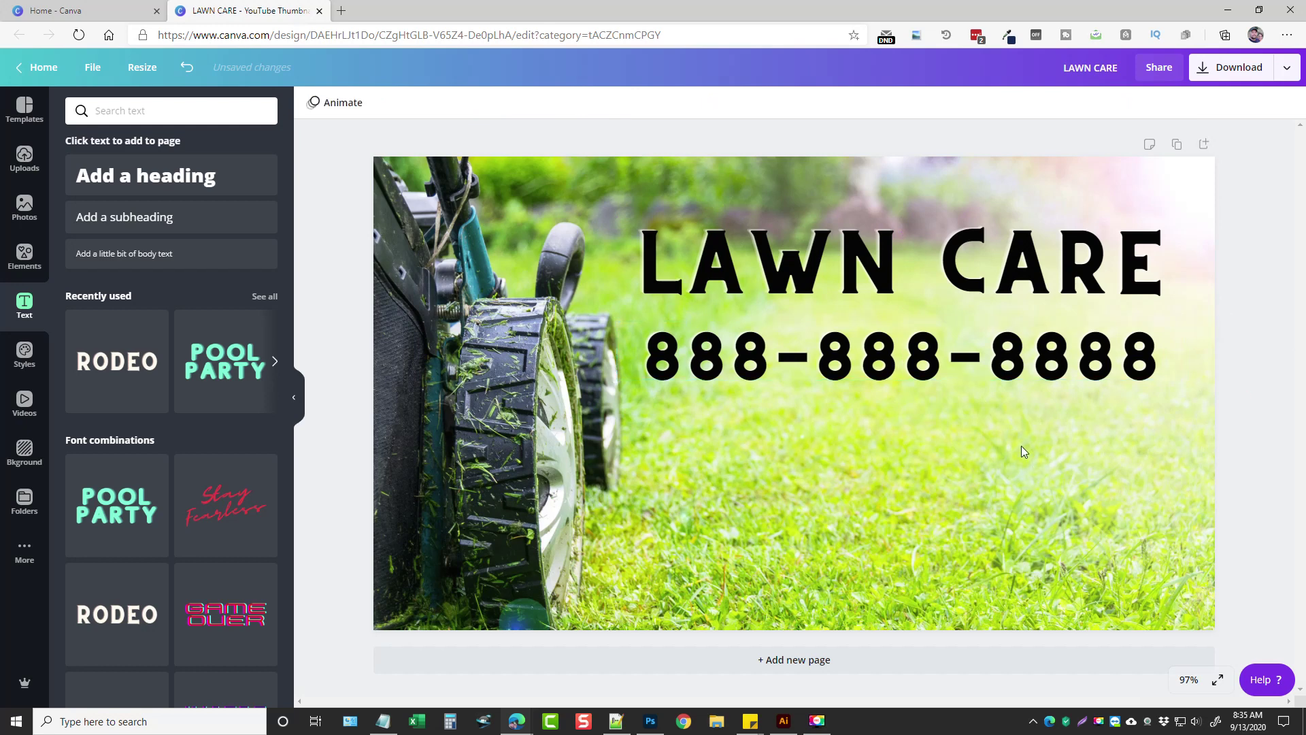
click(25, 256)
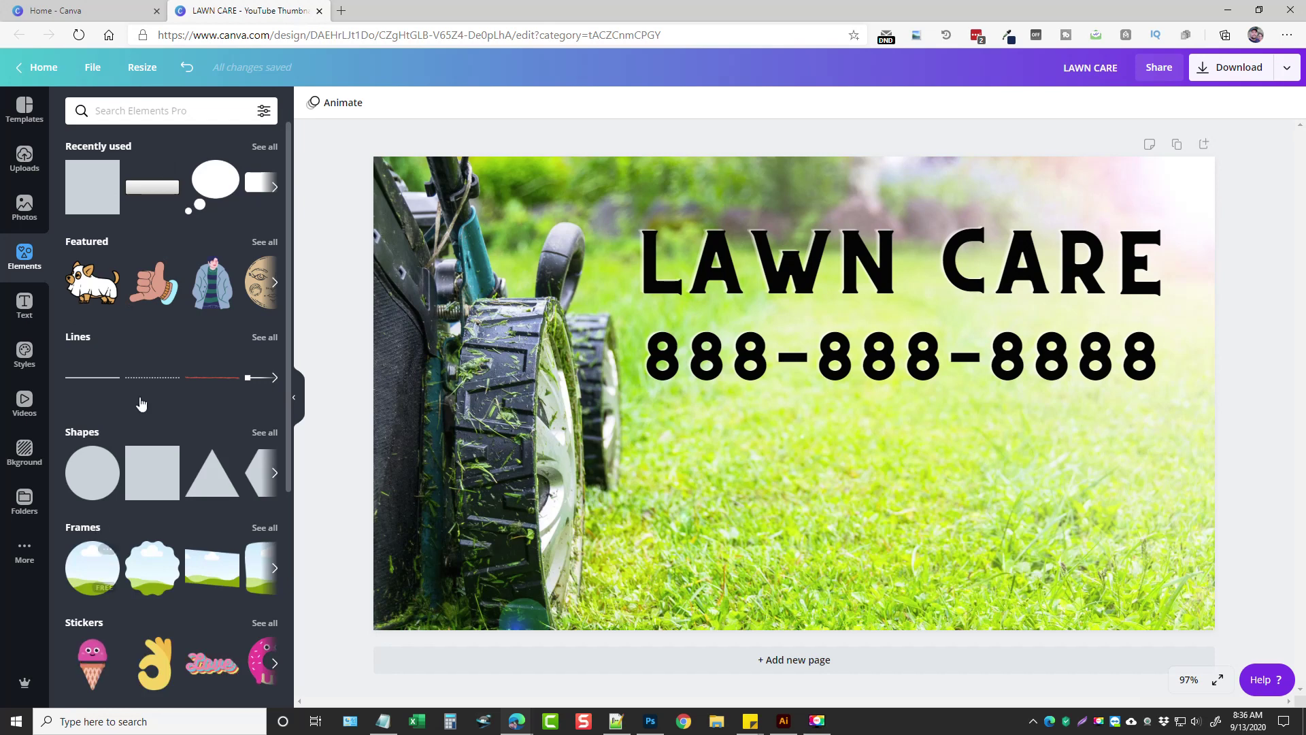
Add a square, stretch it into a wide white bar, and place it behind the phone number
click(97, 196)
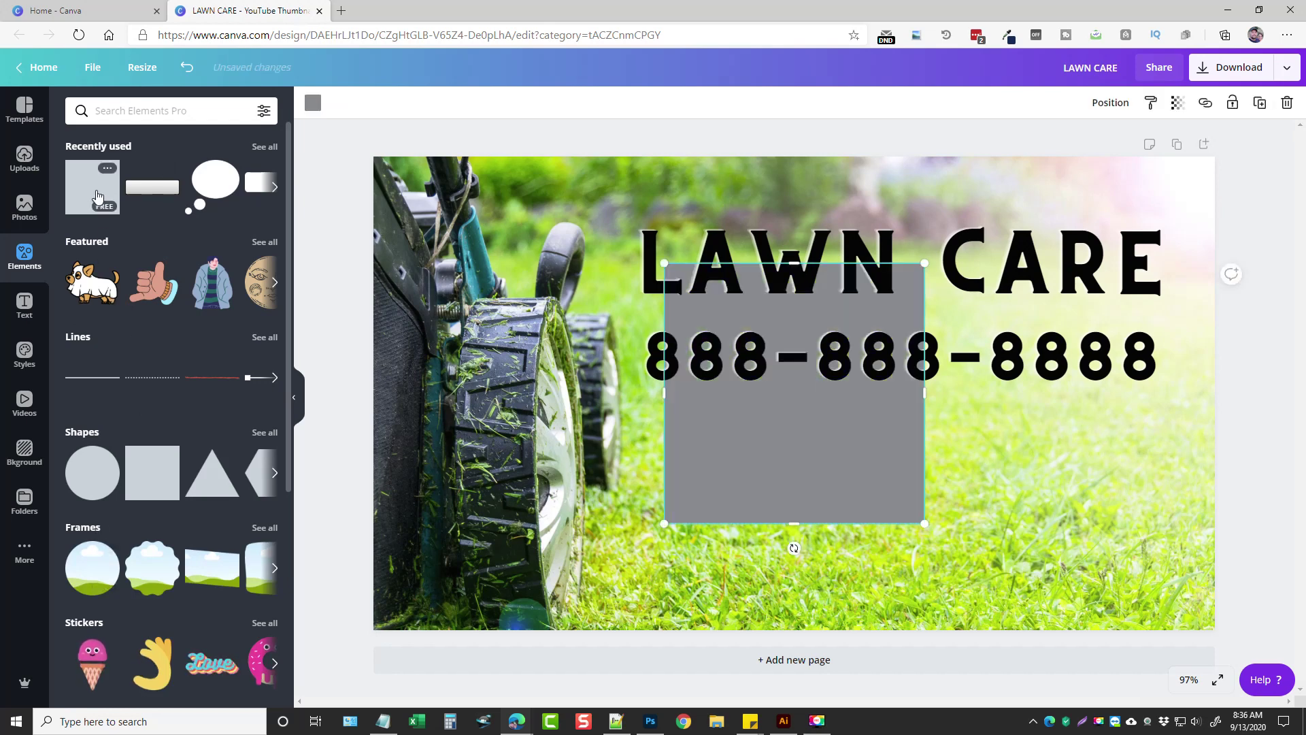
drag(779, 409, 1186, 484)
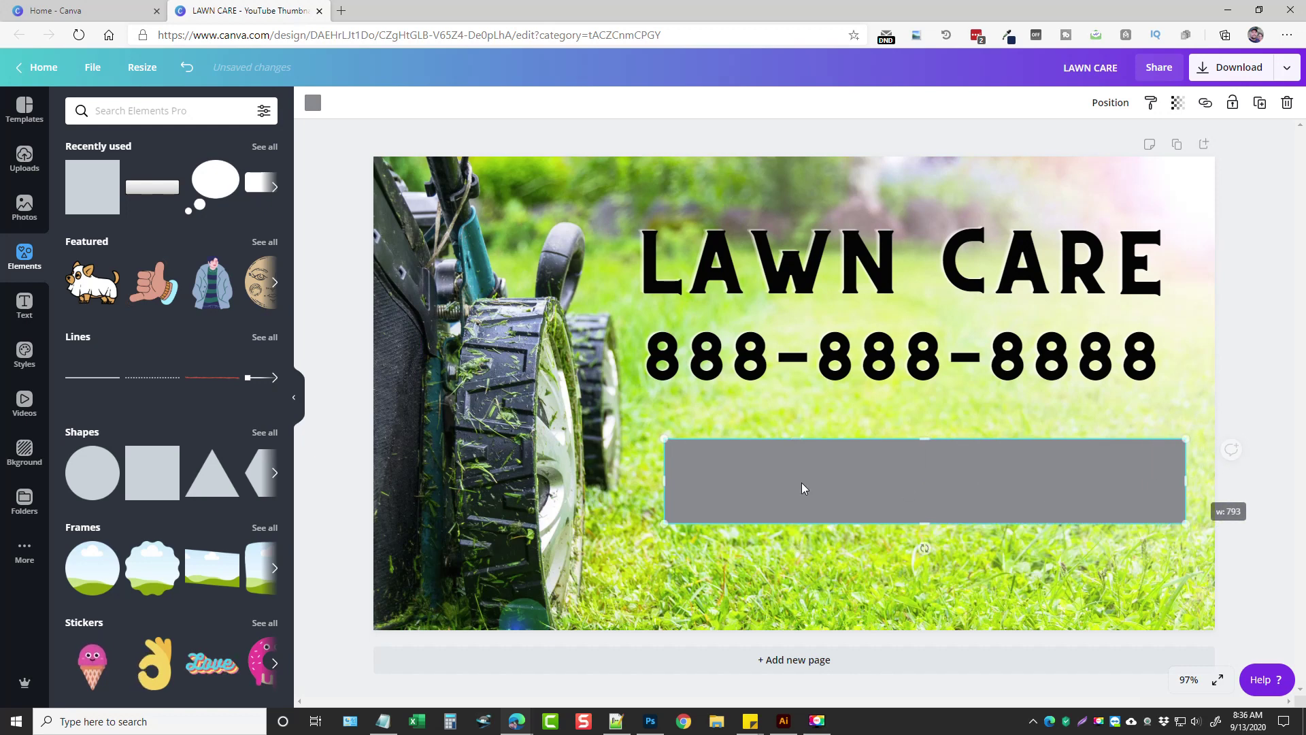
drag(665, 481, 642, 482)
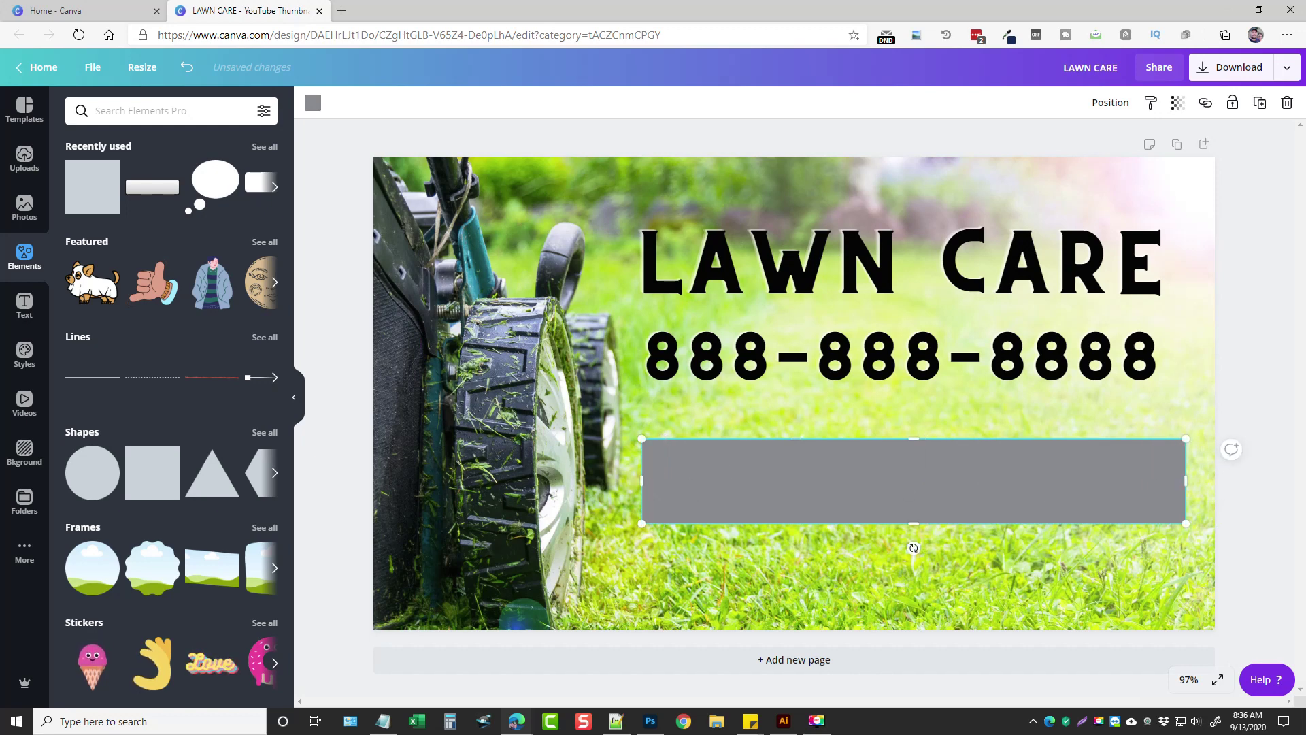
click(313, 104)
click(153, 238)
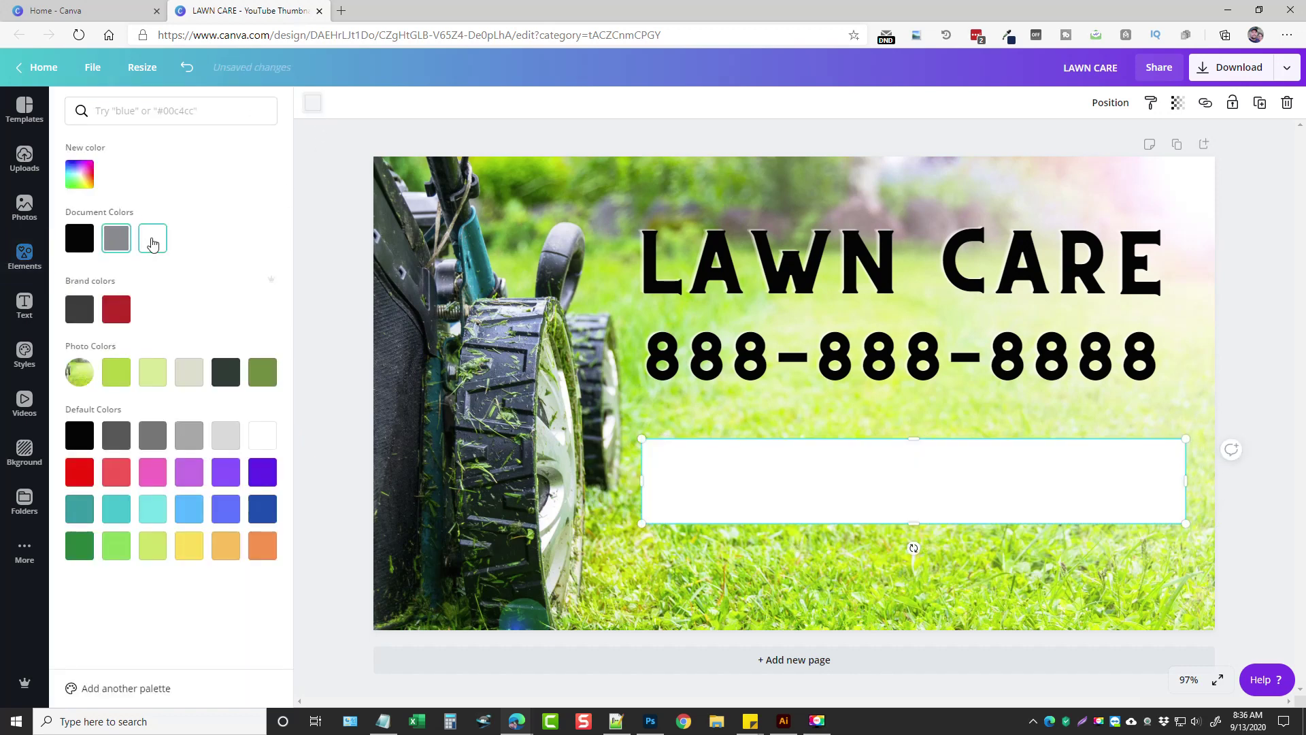
drag(767, 446, 771, 347)
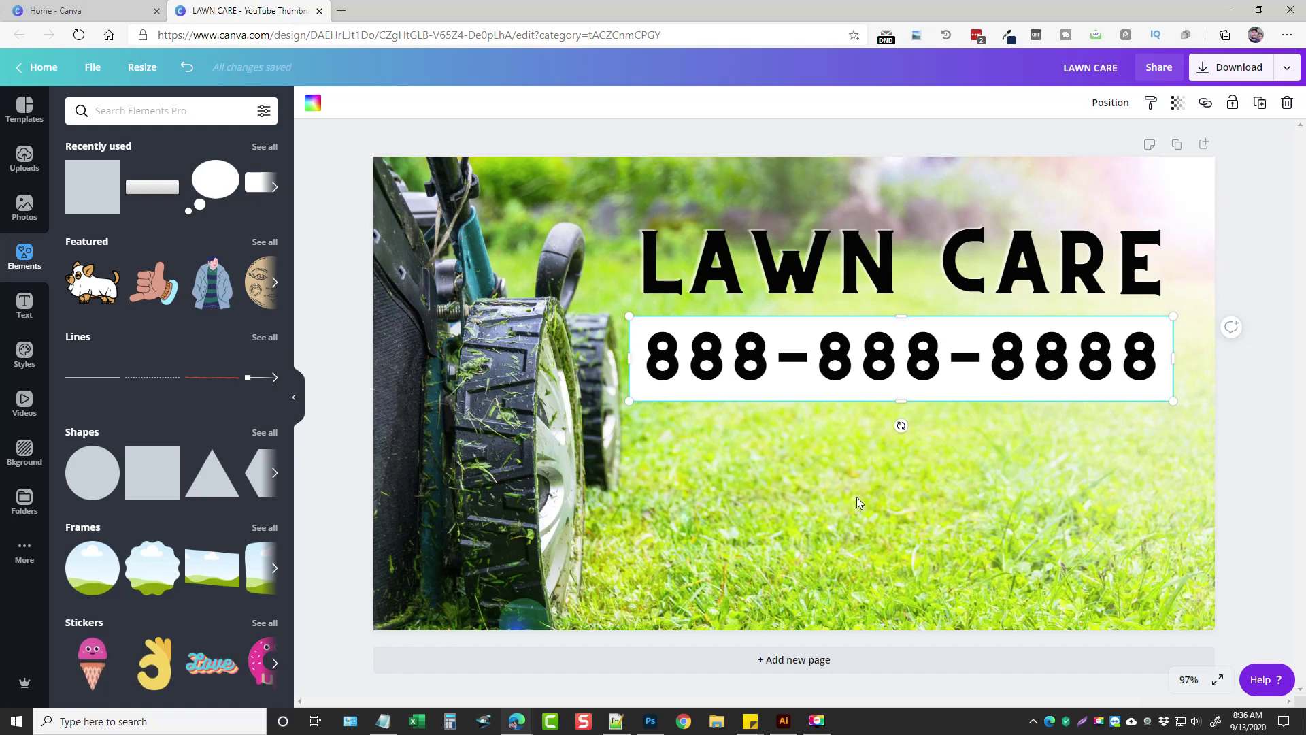
Apply the Pop animation to the LAWN CARE page
click(1248, 409)
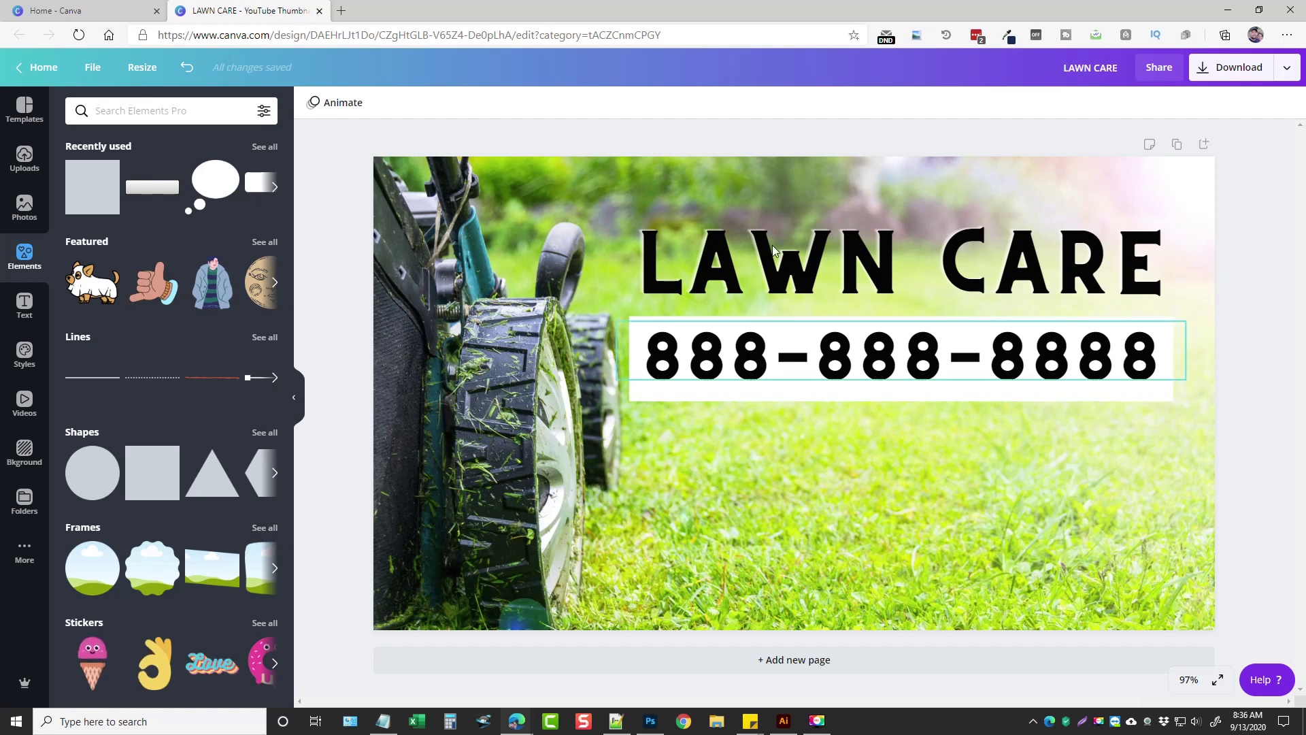
click(814, 499)
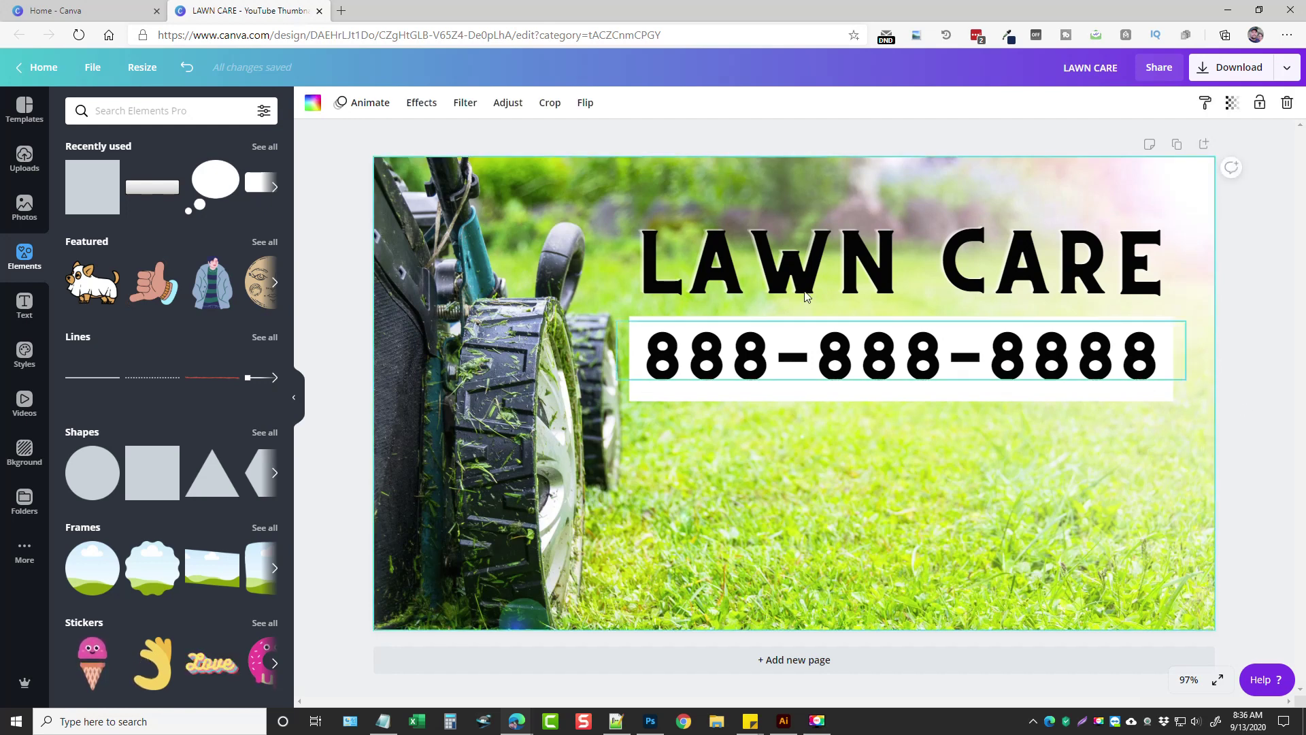
click(352, 214)
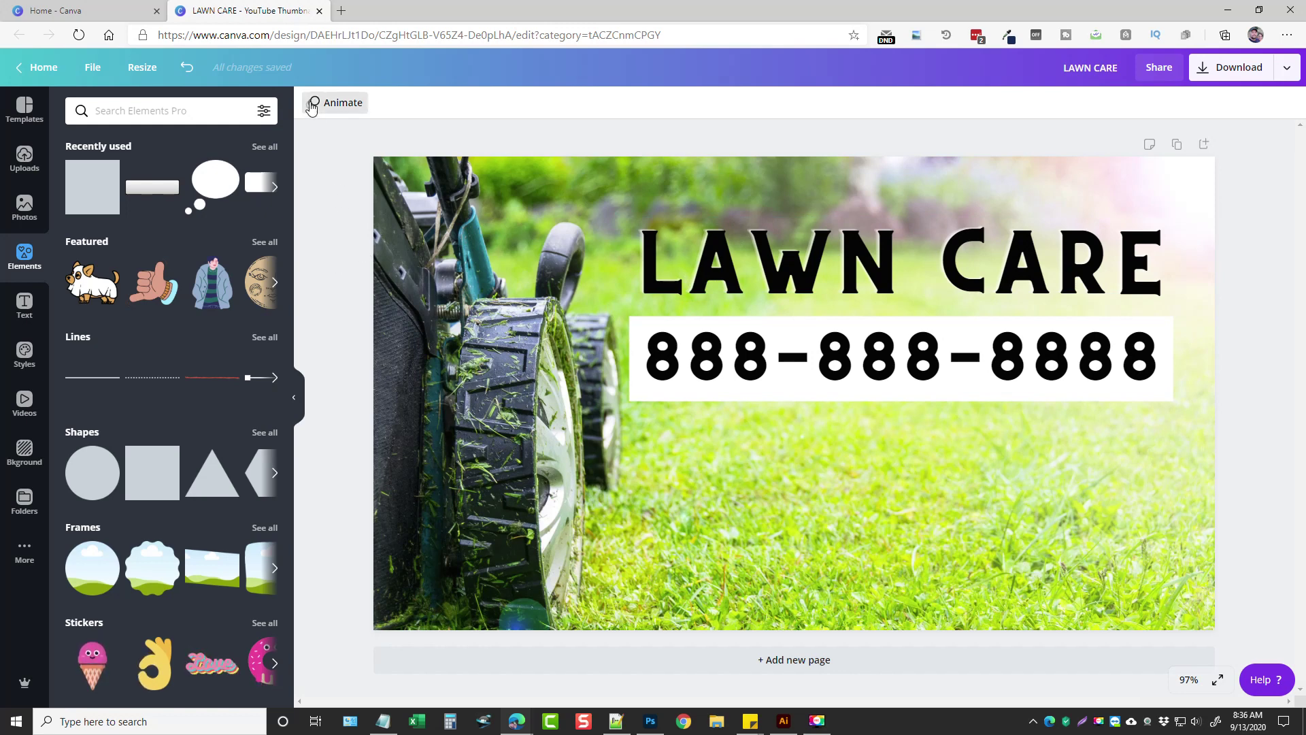
click(337, 103)
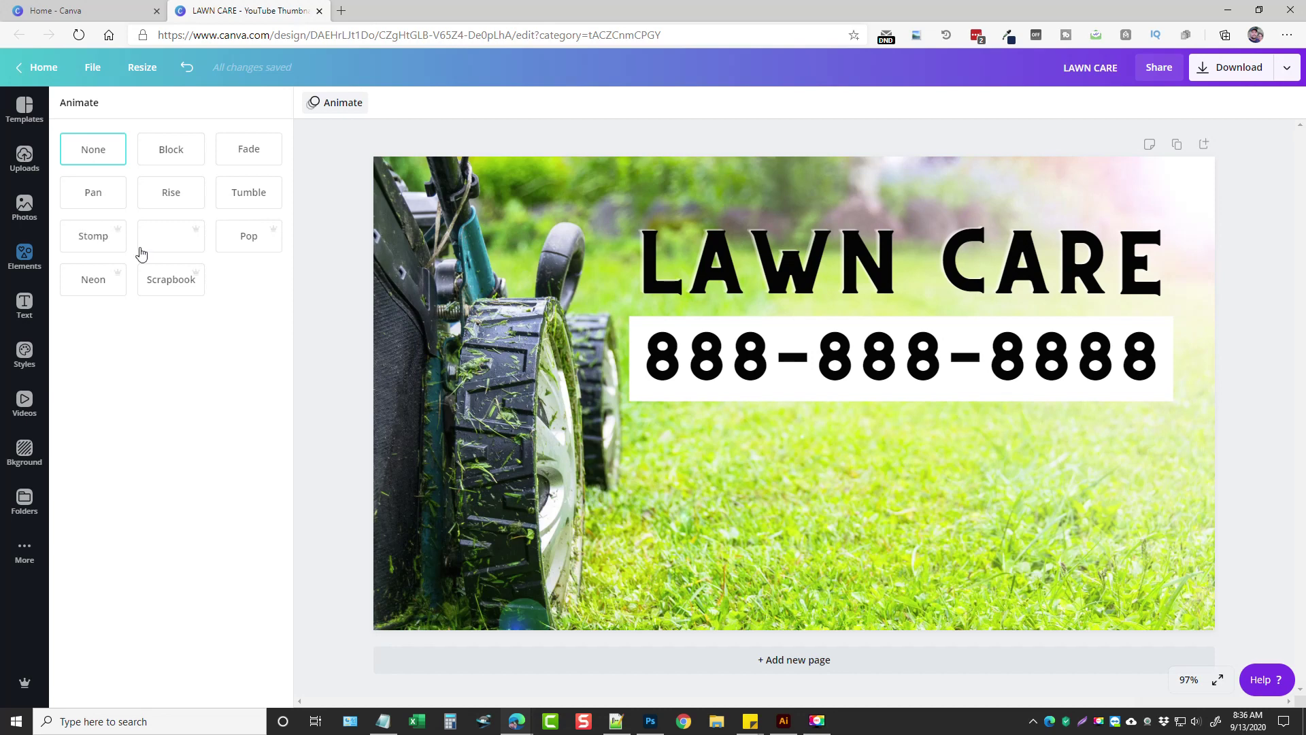
click(250, 237)
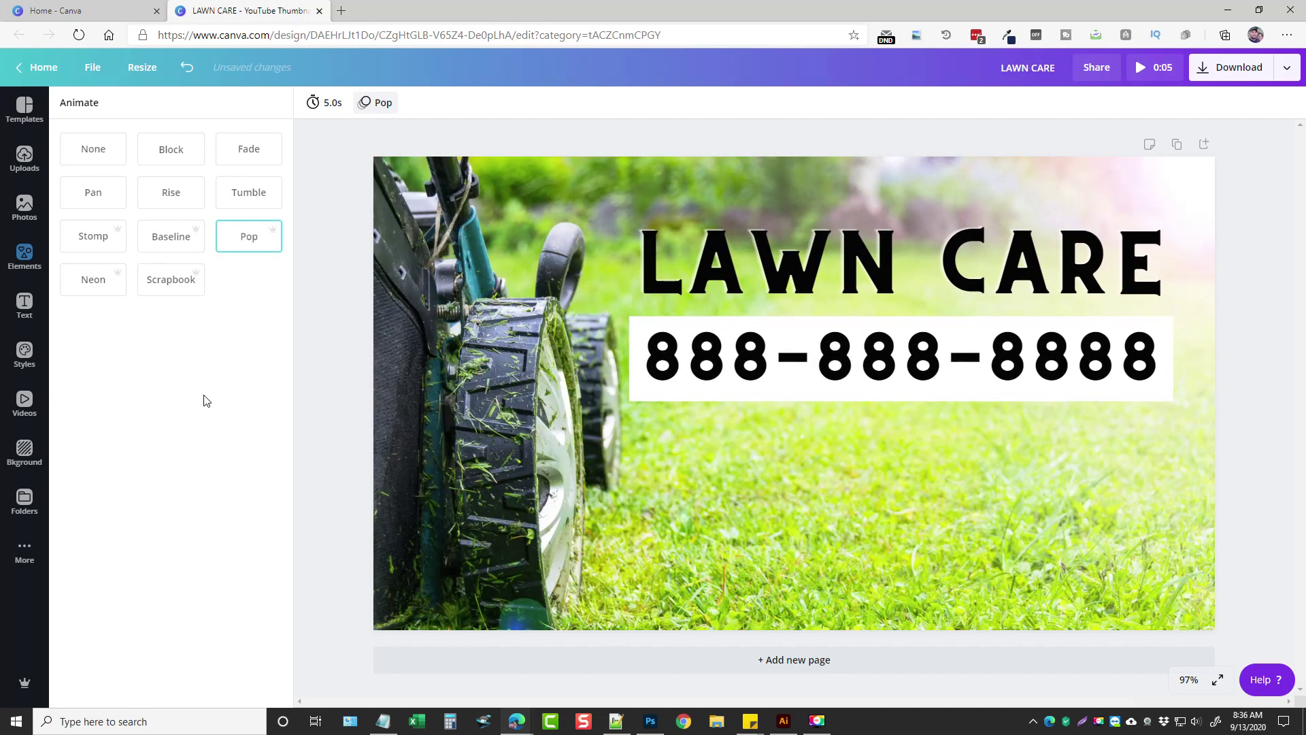
Drag the page Timing slider from 5.0s to 5.5s
click(330, 105)
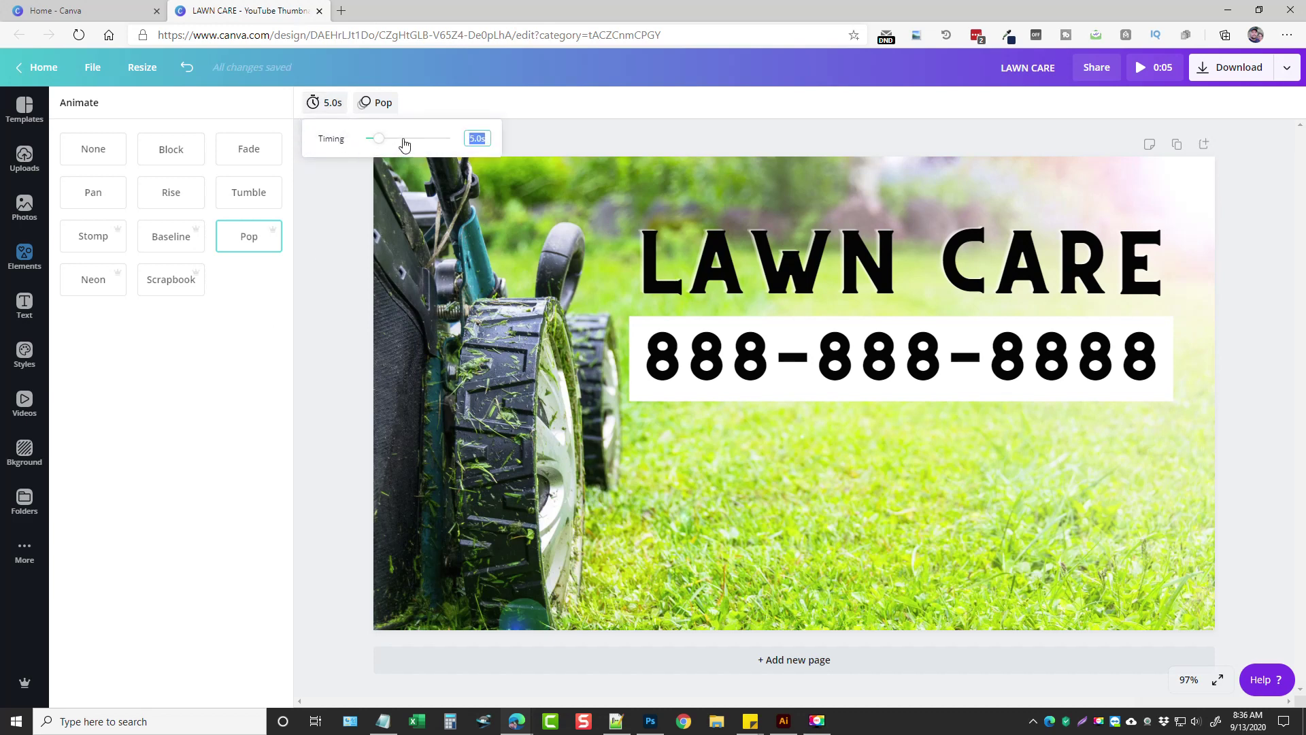
click(244, 336)
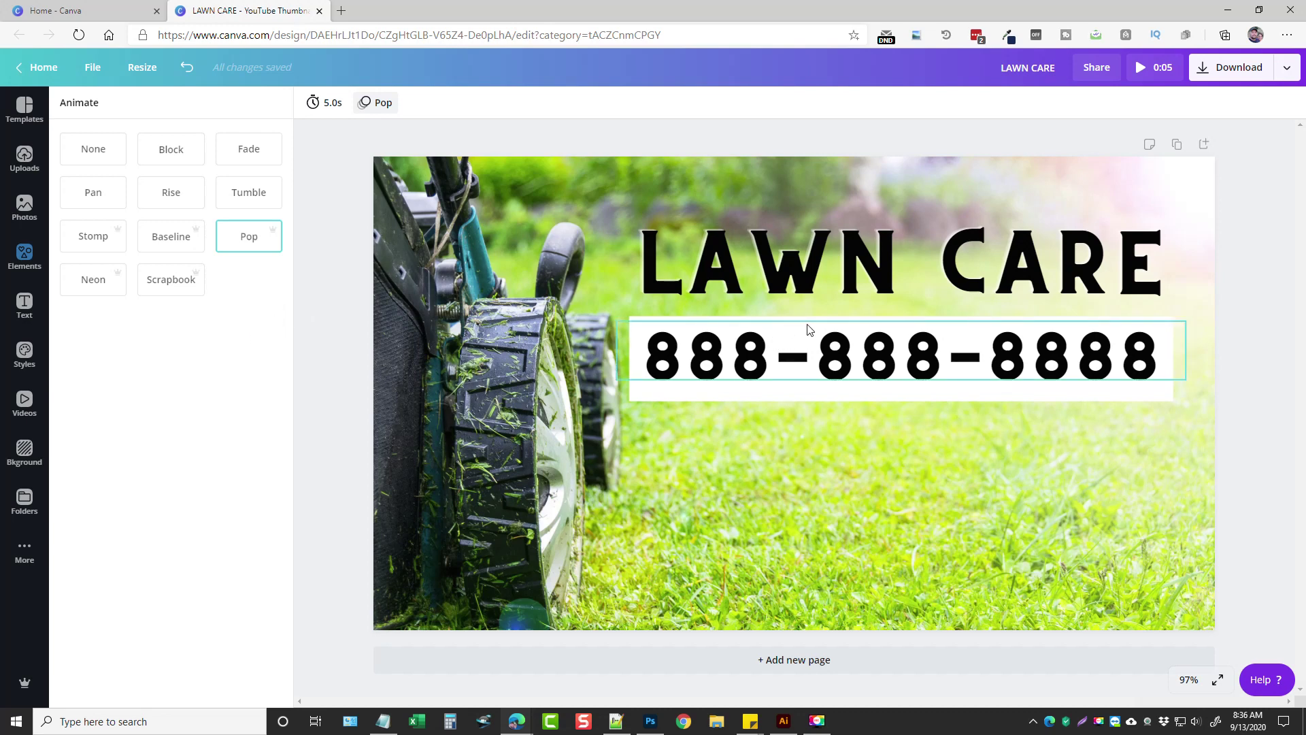
click(1260, 328)
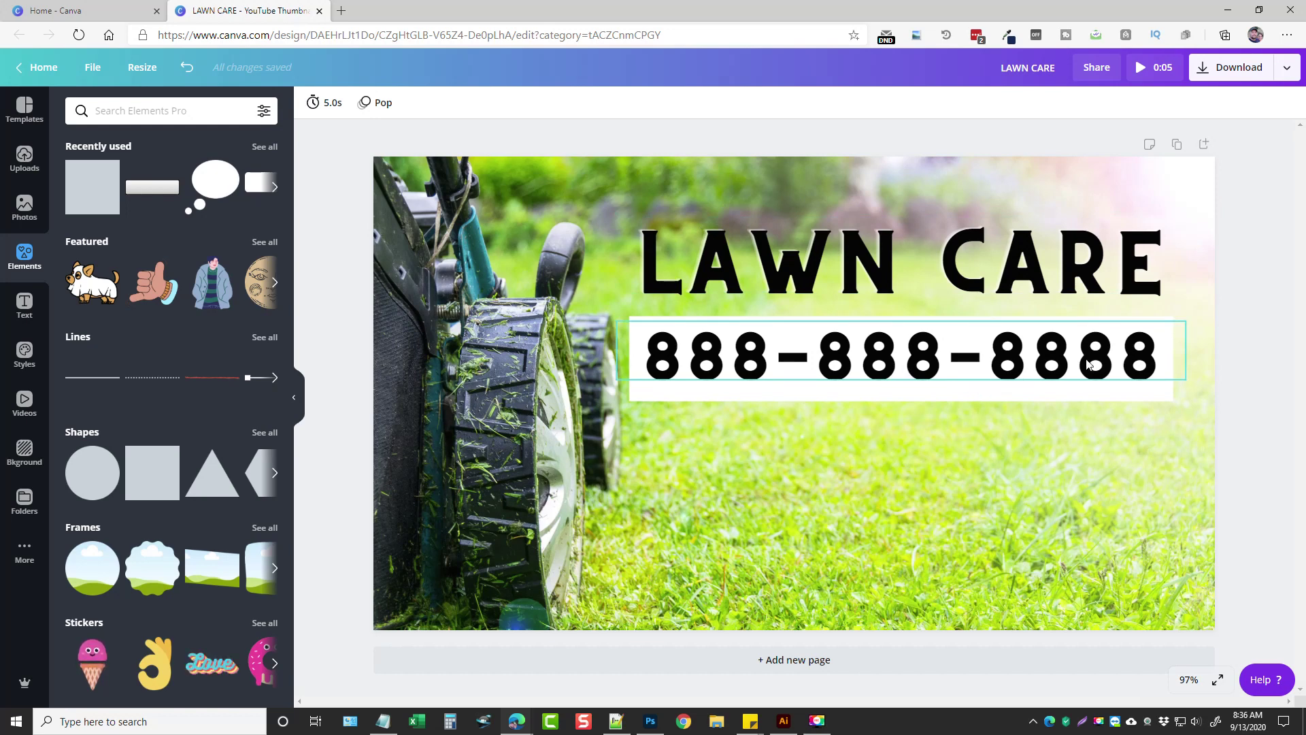
click(334, 111)
mouse_move(379, 138)
mouse_down()
mouse_move(449, 138)
mouse_move(367, 140)
mouse_move(381, 144)
mouse_up()
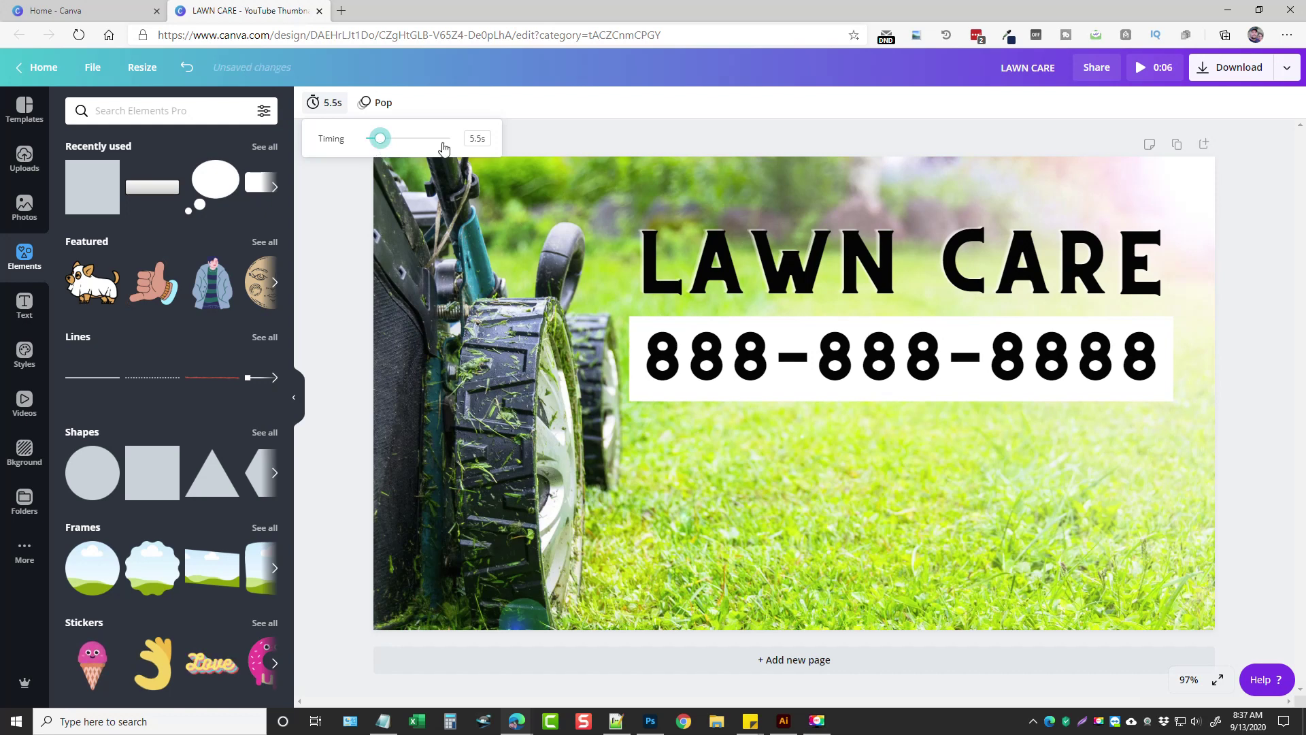
click(25, 208)
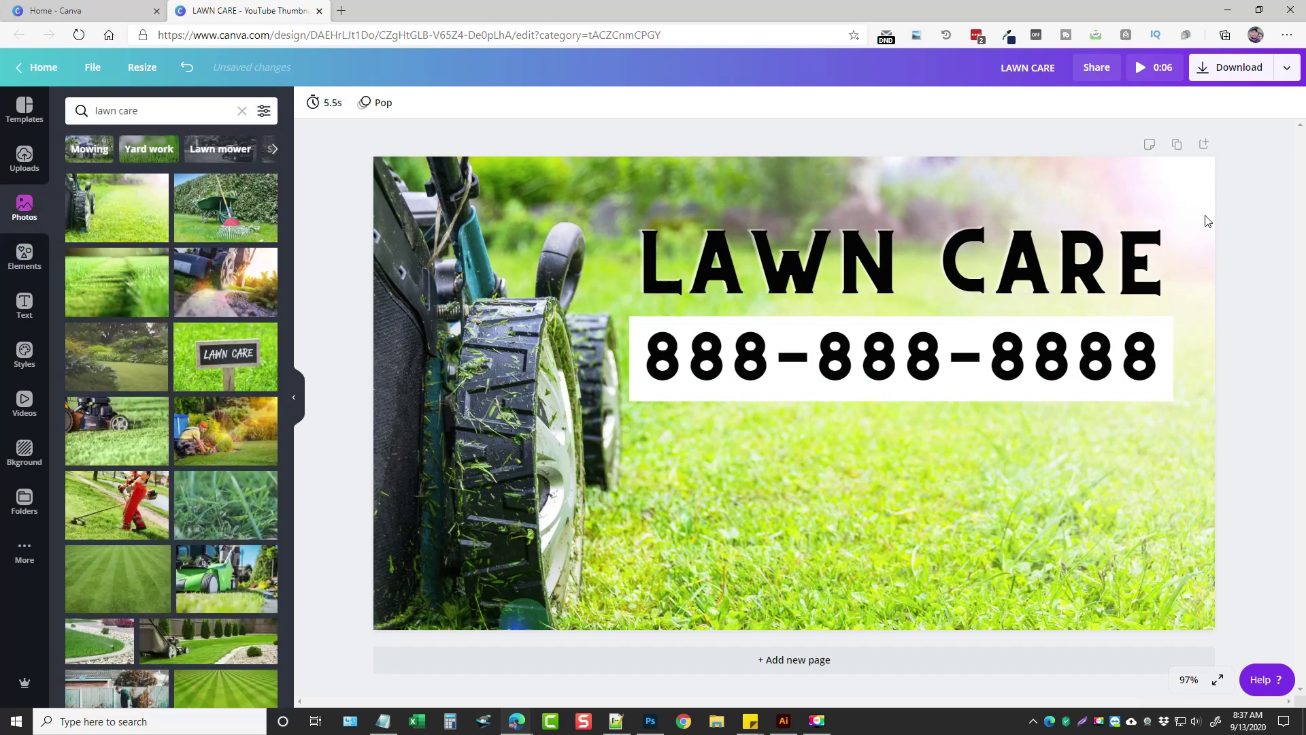
Play a full-screen preview of the LAWN CARE design, then return to the Canva home page
click(1138, 67)
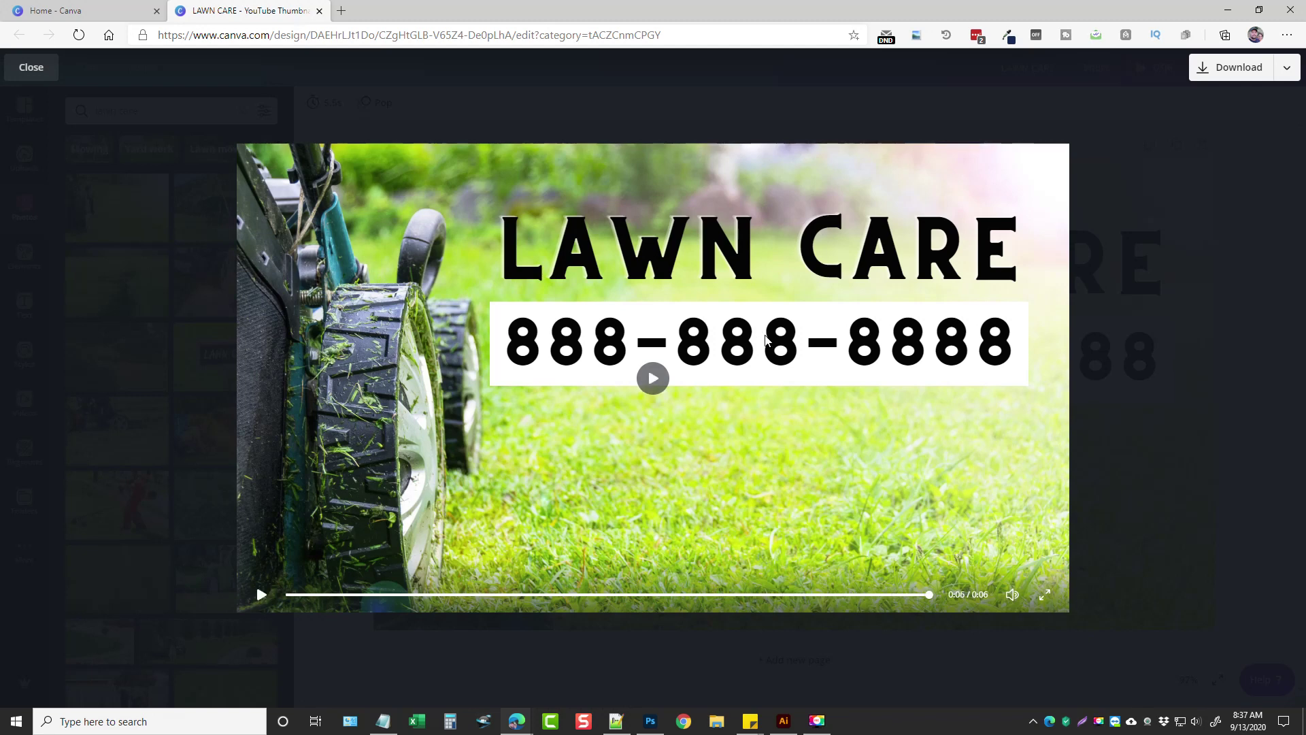
click(1168, 326)
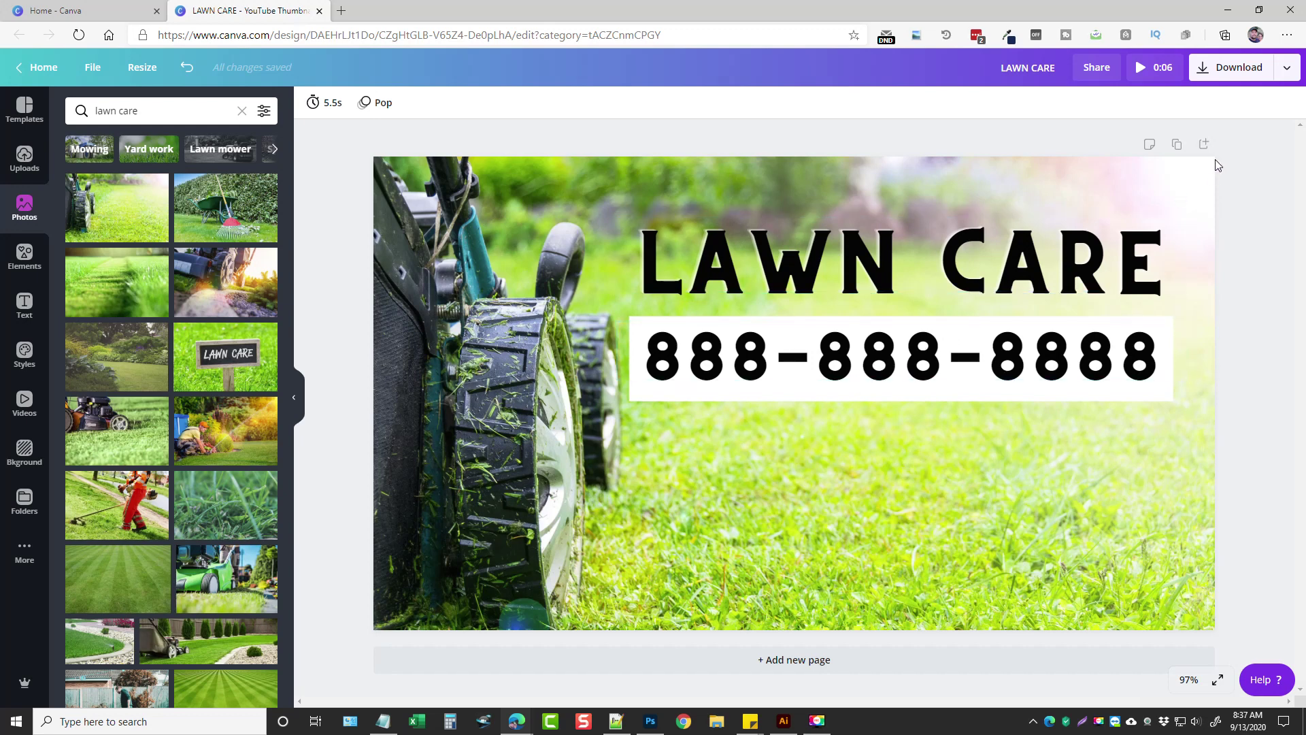
click(57, 75)
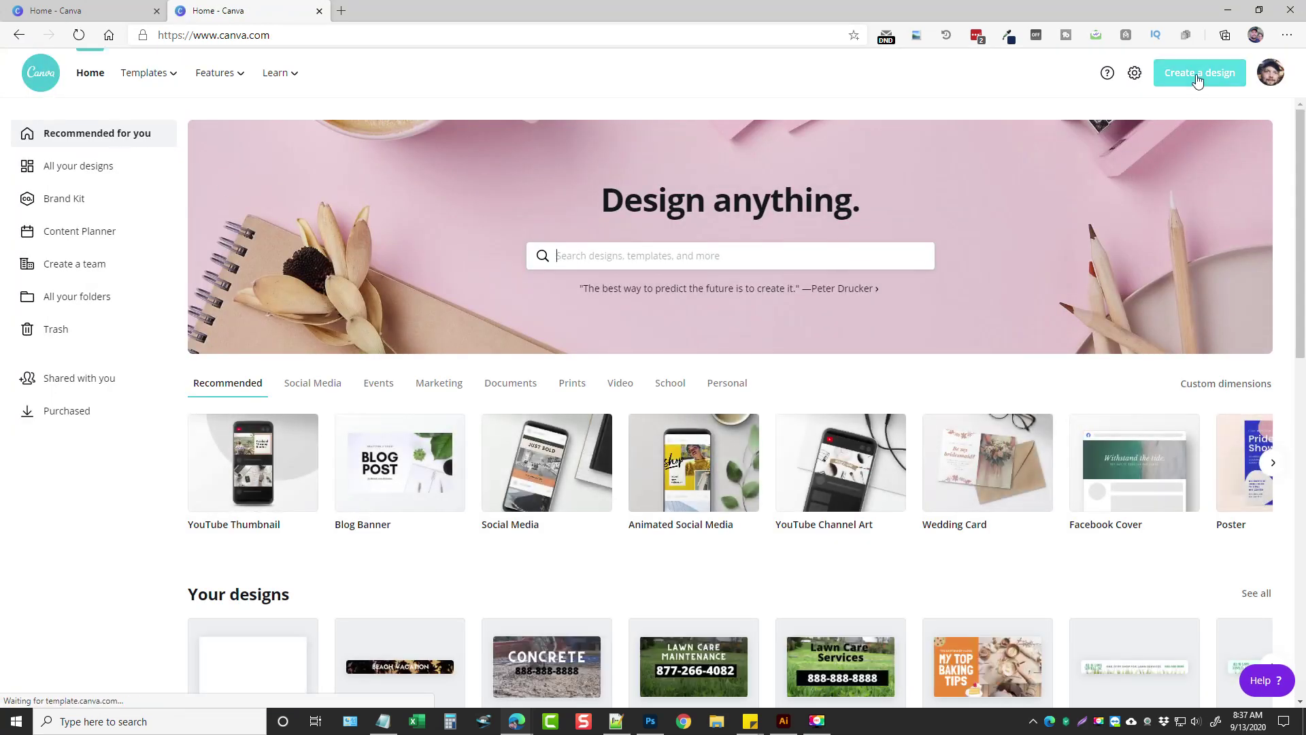
Create a new 1920 × 1080 px Video design by searching 'vide' in Create a design
click(1198, 81)
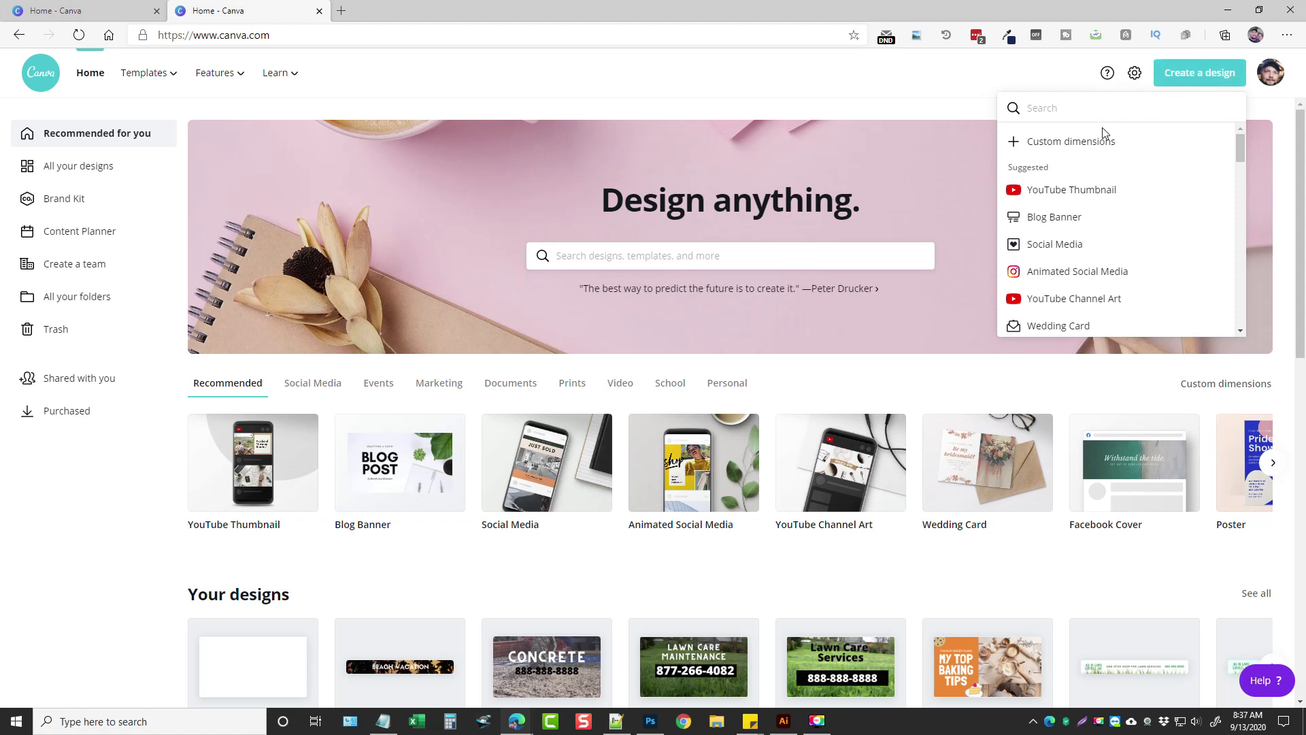
click(1052, 144)
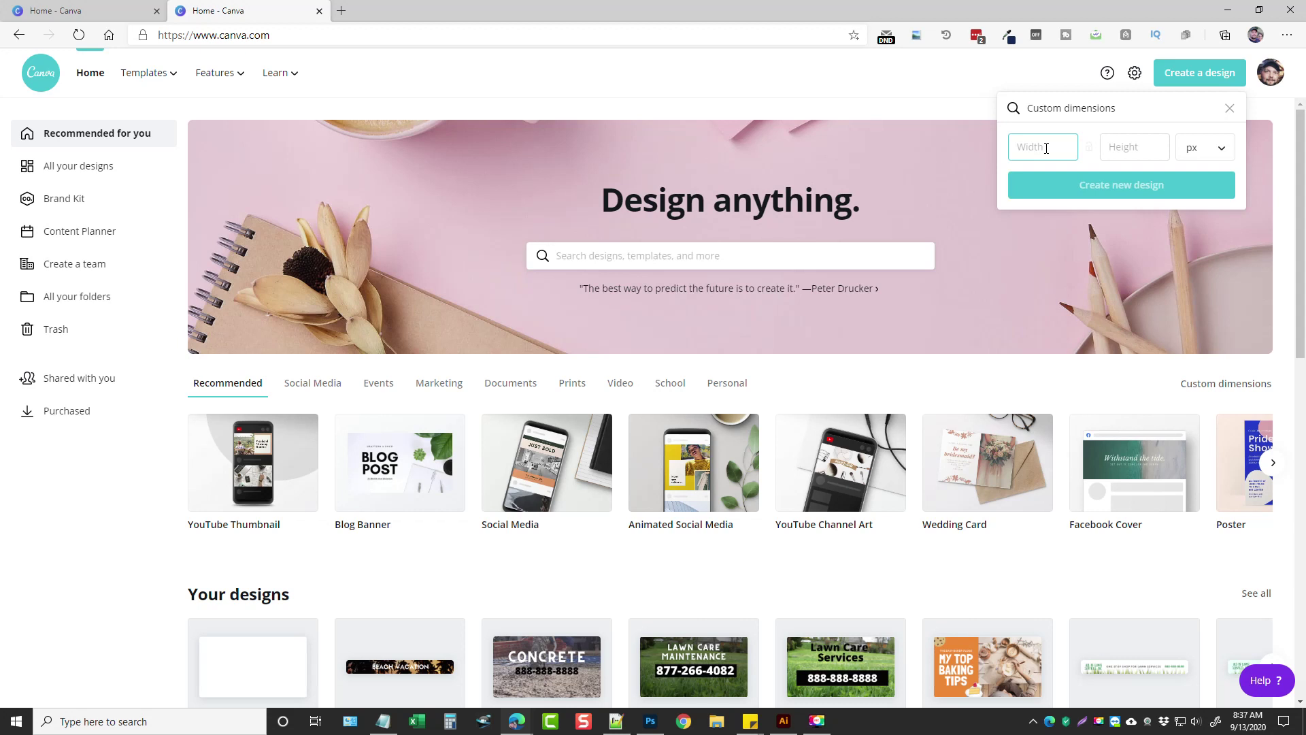
click(1230, 109)
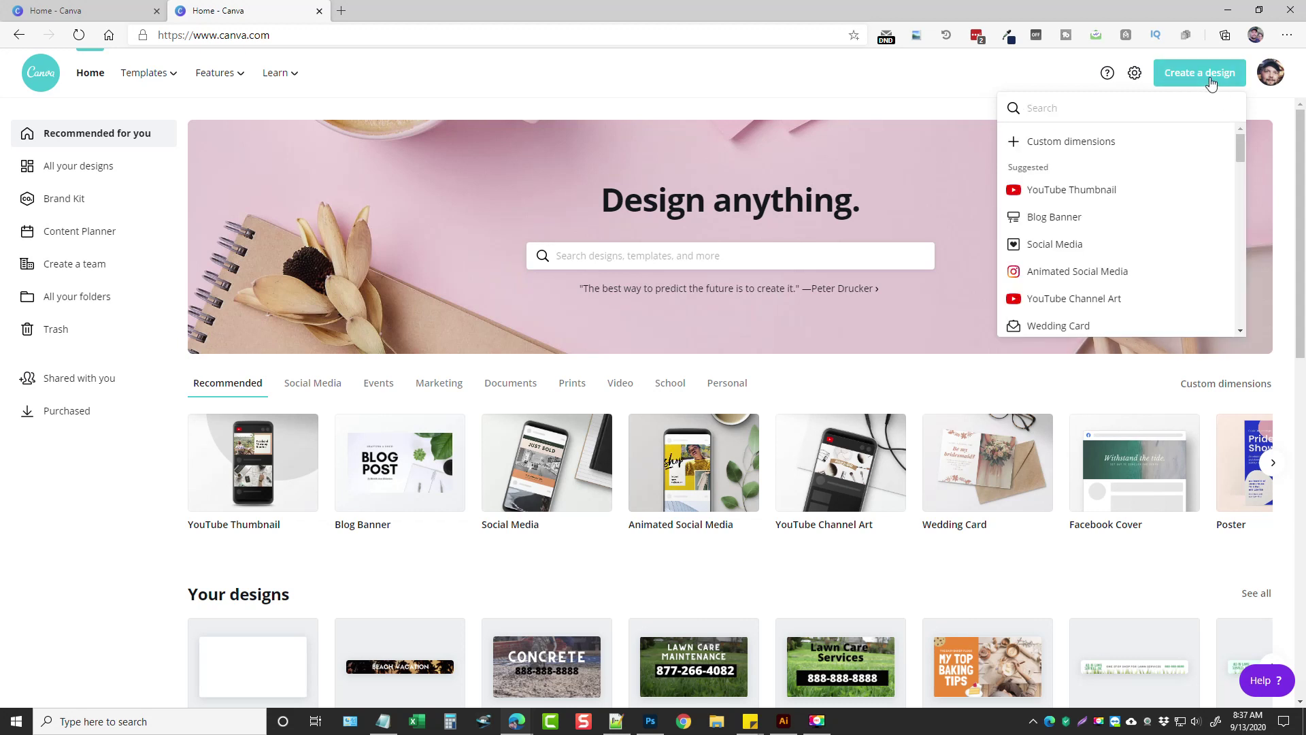
click(1204, 76)
click(1210, 79)
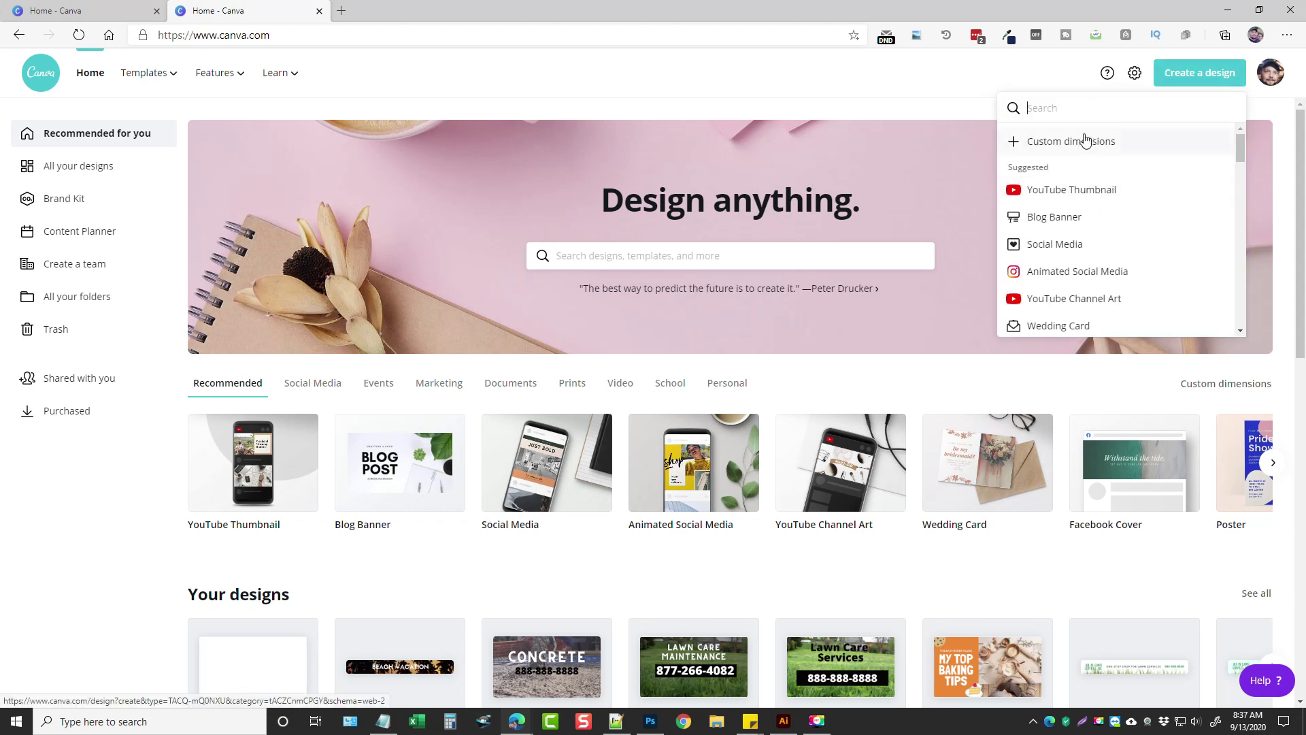
text(vide)
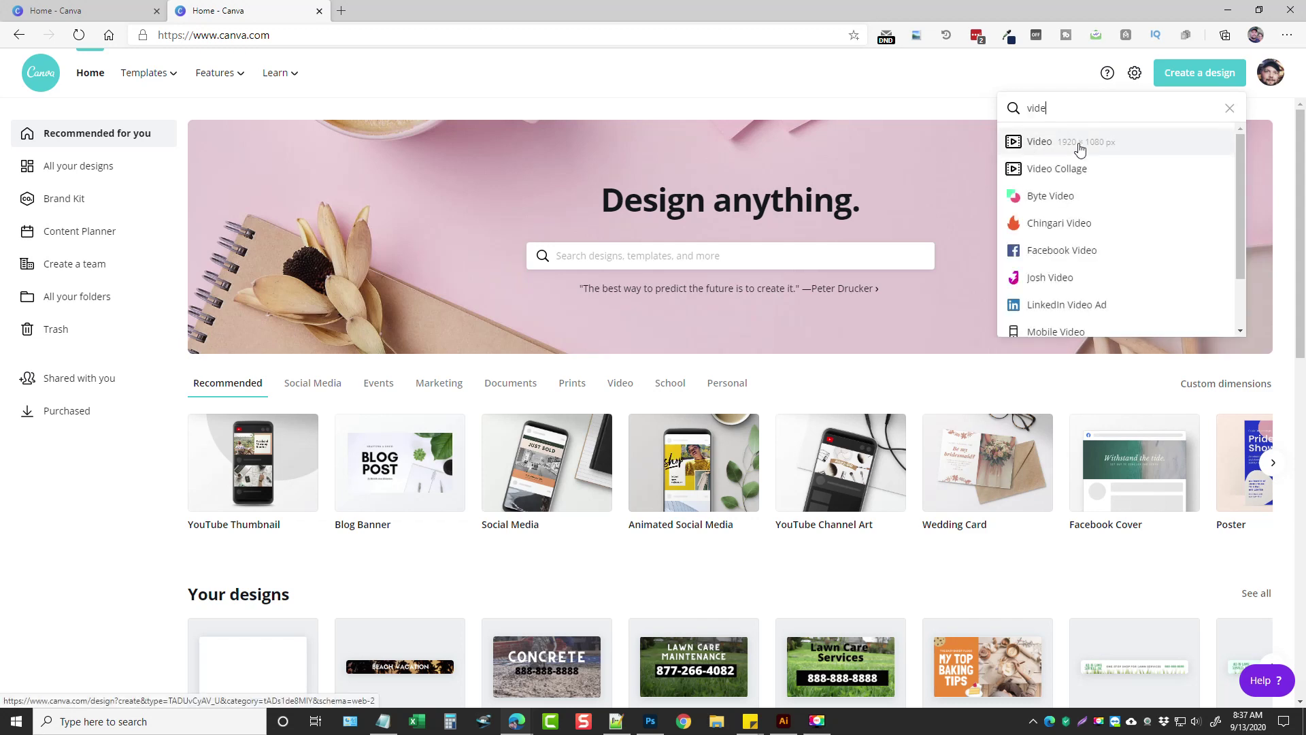
click(1068, 149)
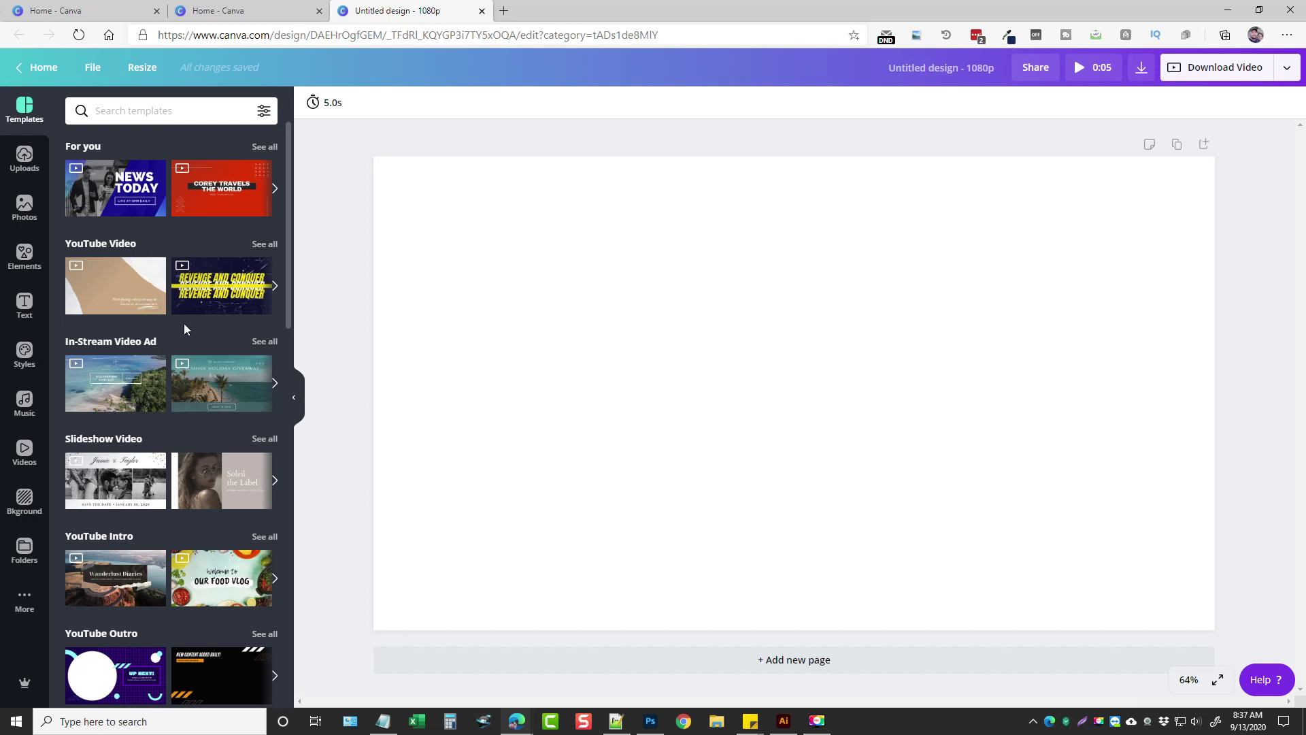
Apply the YouTube Intro template 'Welcome to OUR FOOD VLOG' to page 1, then preview it full-screen
scroll(177, 273, down, 3)
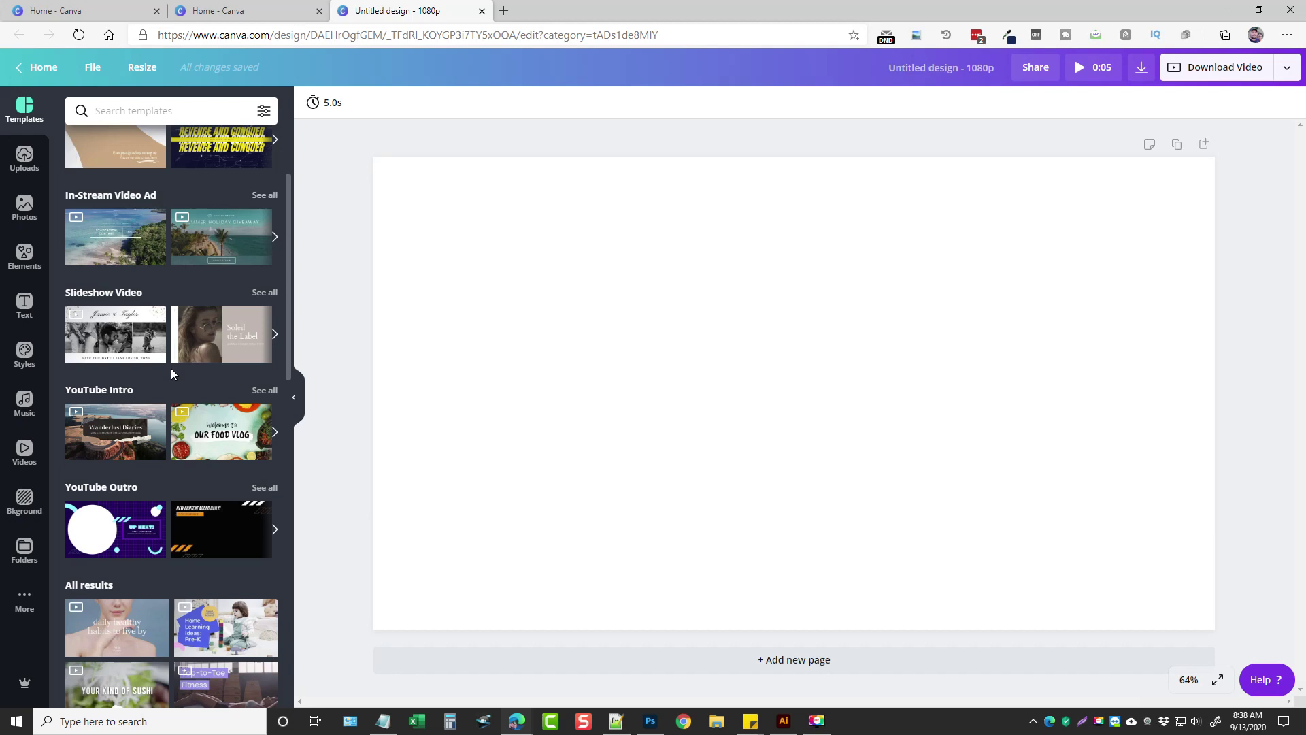
scroll(170, 368, down, 3)
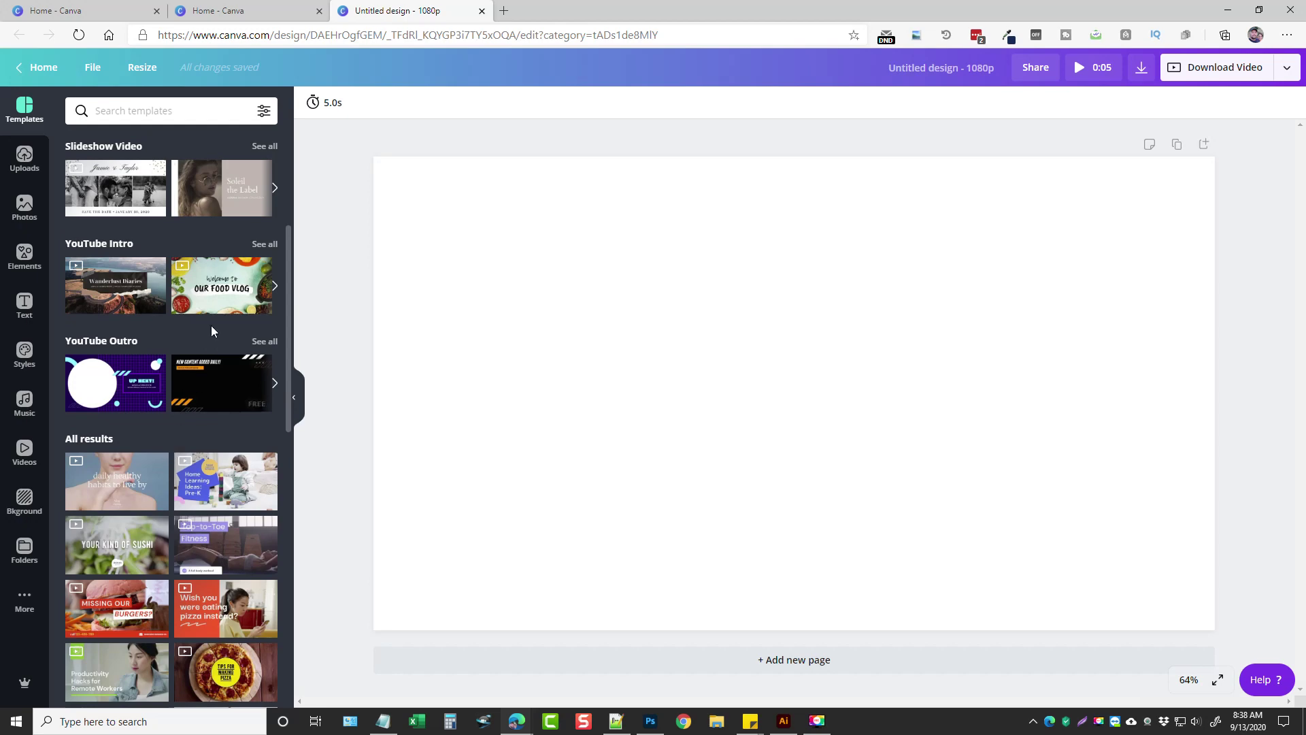
click(218, 286)
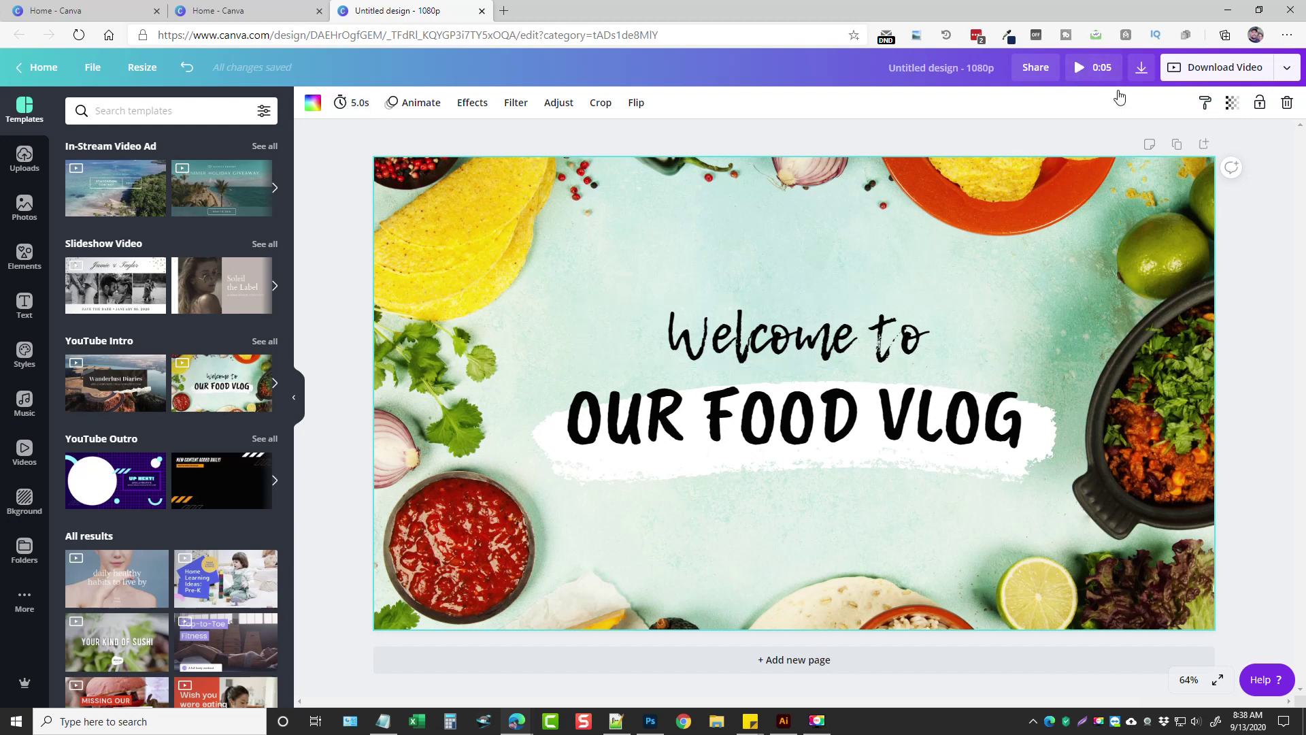
click(1092, 67)
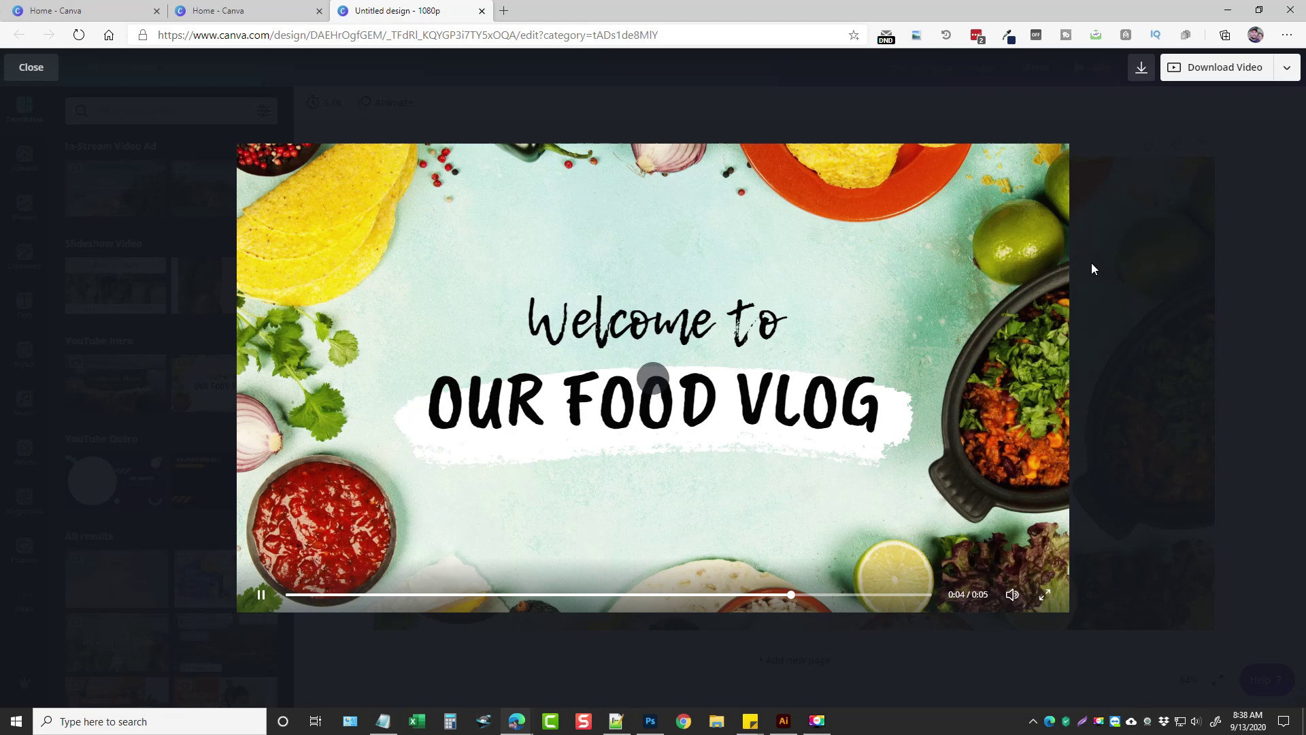
click(1155, 187)
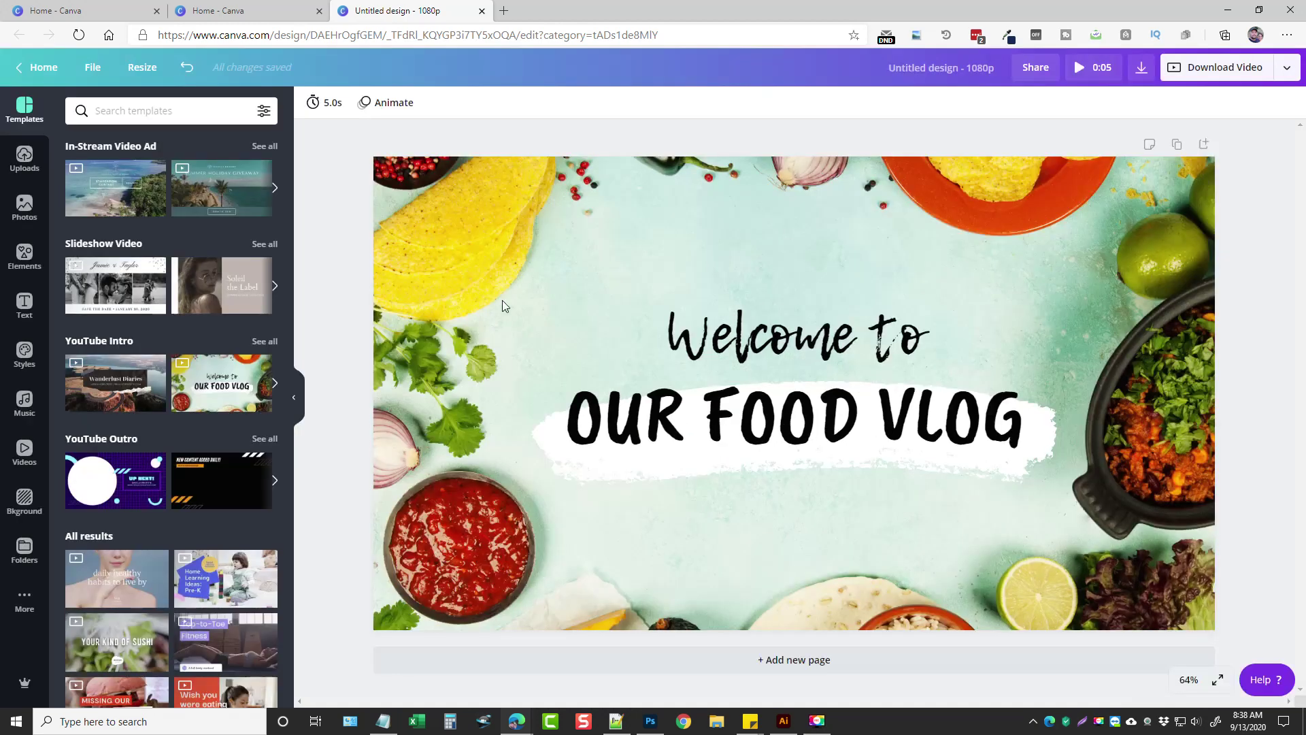
Browse the stock video categories, such as Aerial Shots, Backgrounds and Food
click(25, 451)
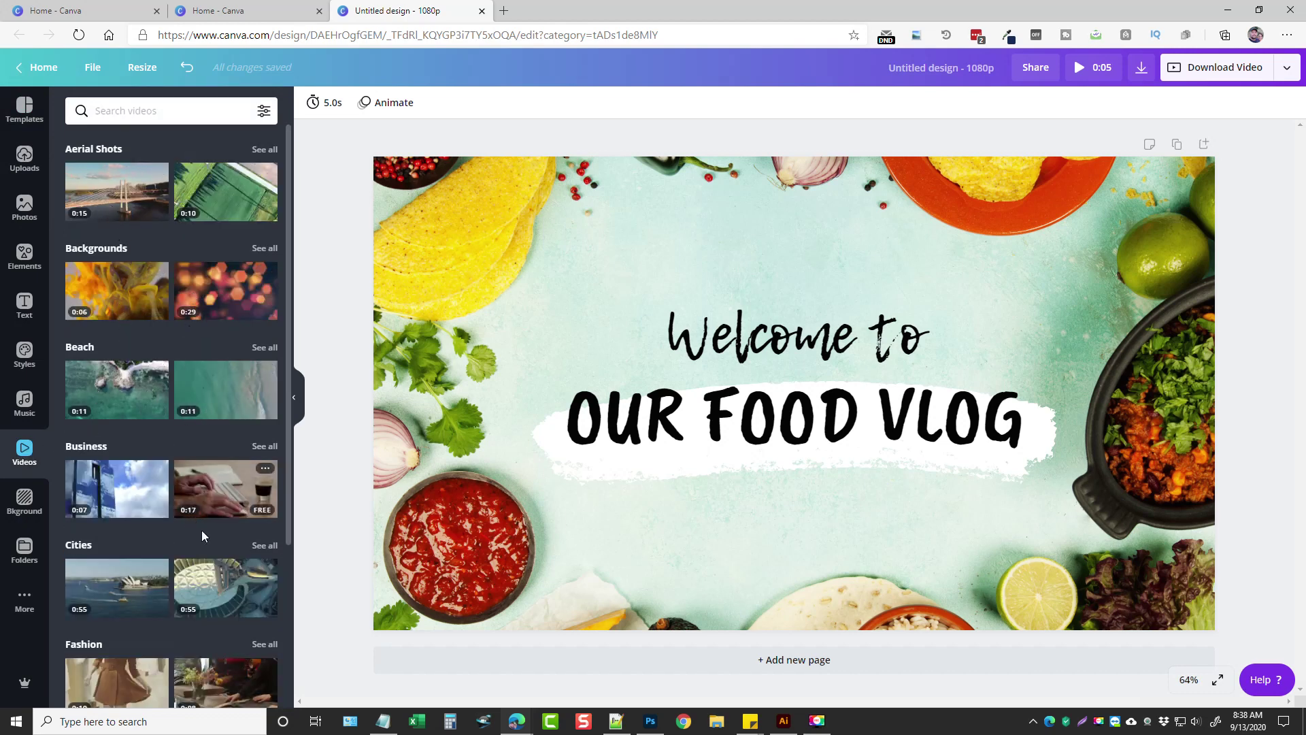
scroll(217, 572, down, 2)
scroll(216, 572, down, 10)
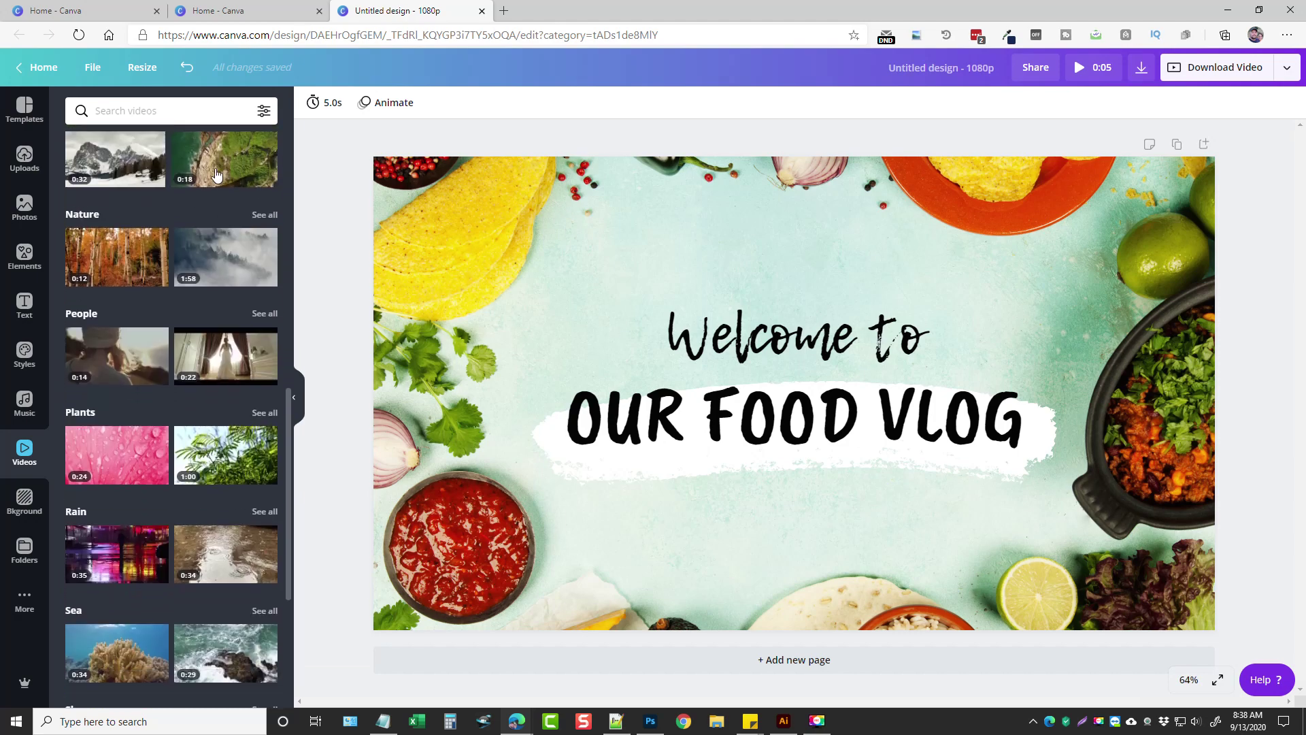
scroll(205, 442, down, 6)
scroll(217, 417, up, 15)
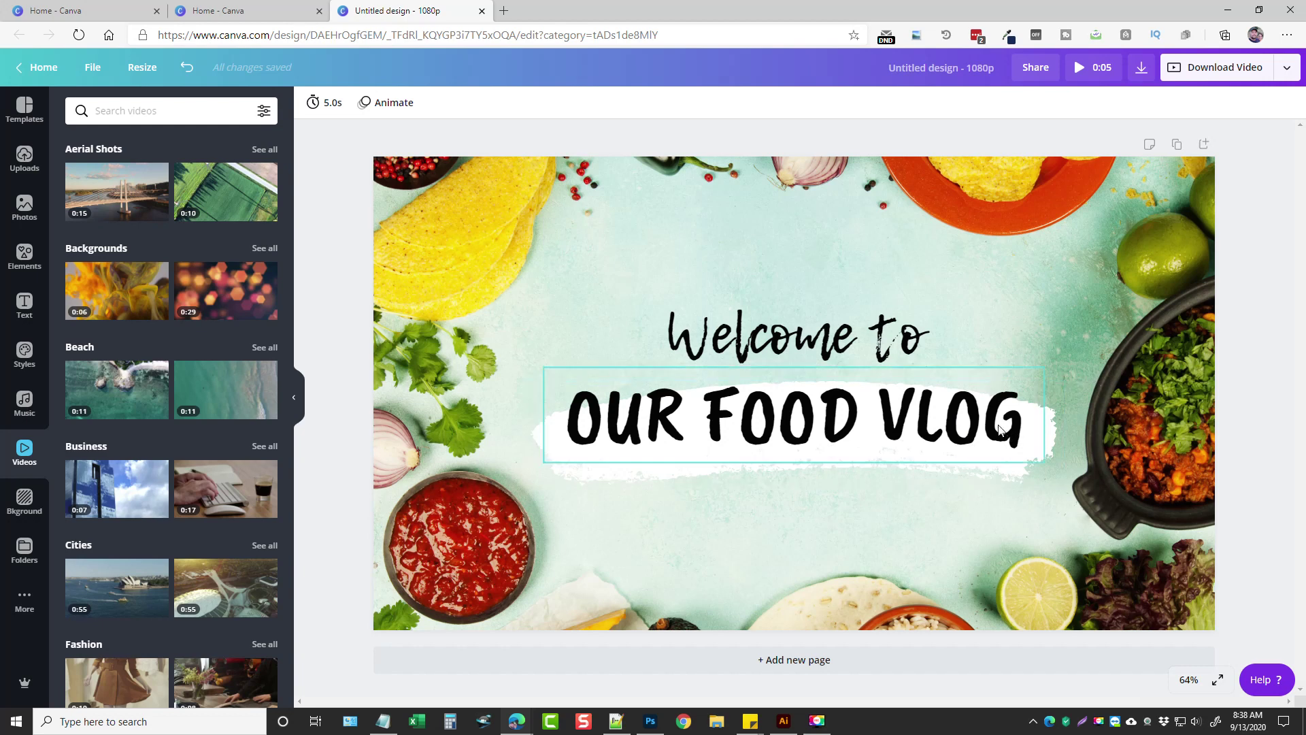
Add a second page and fill it with the fried-egg plate clip from a 'food' video search
click(789, 663)
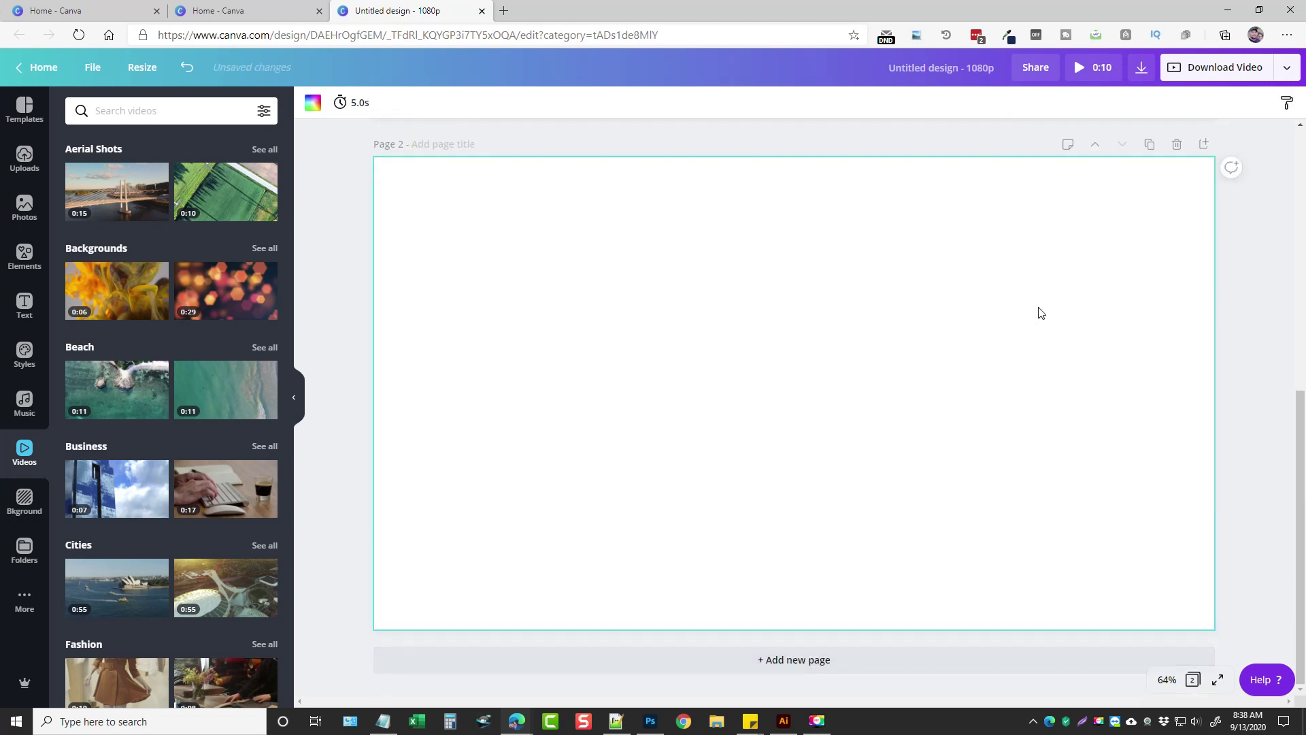
click(185, 112)
key(Return)
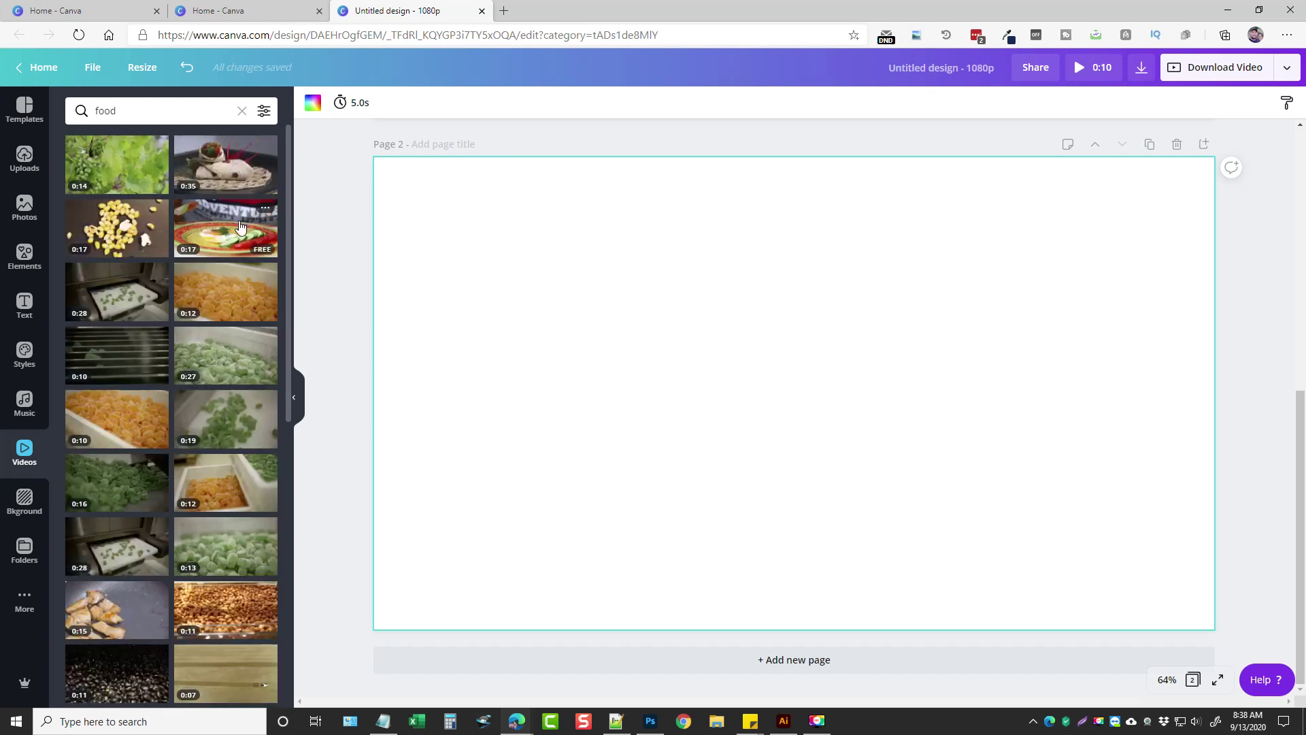
click(234, 233)
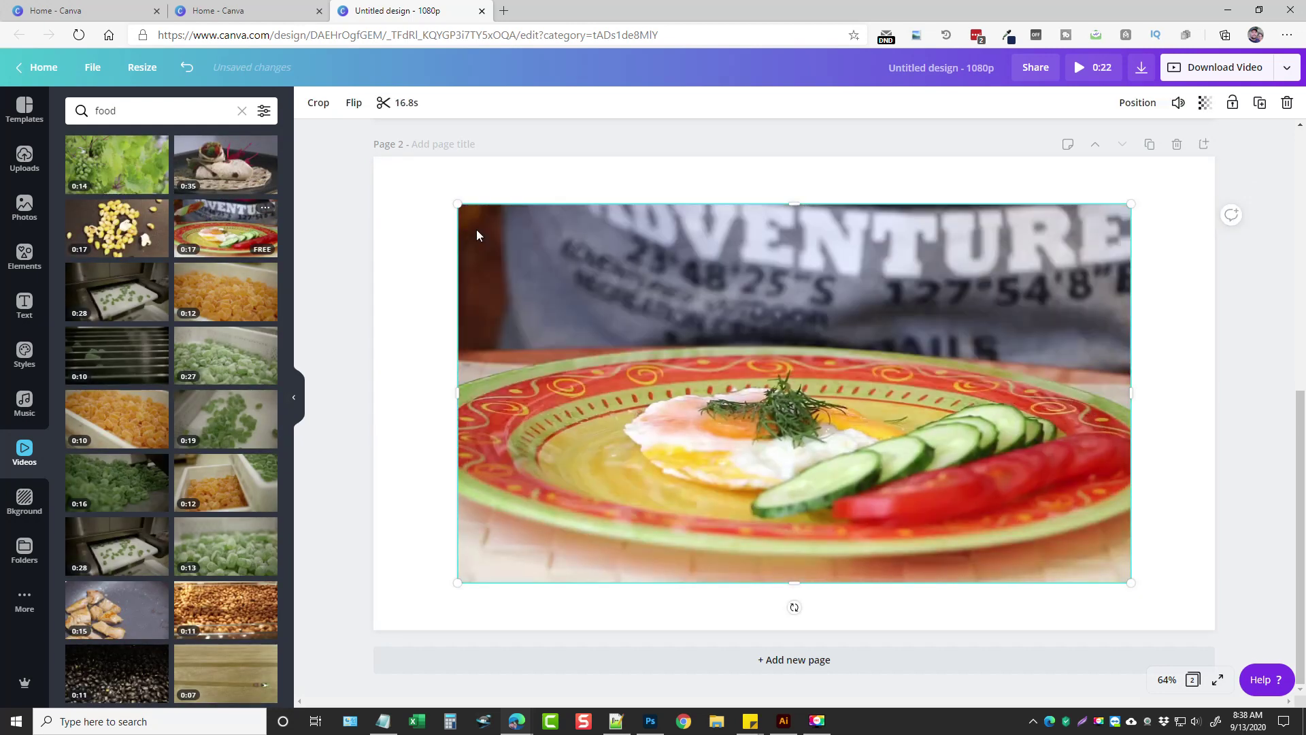
drag(674, 334, 590, 286)
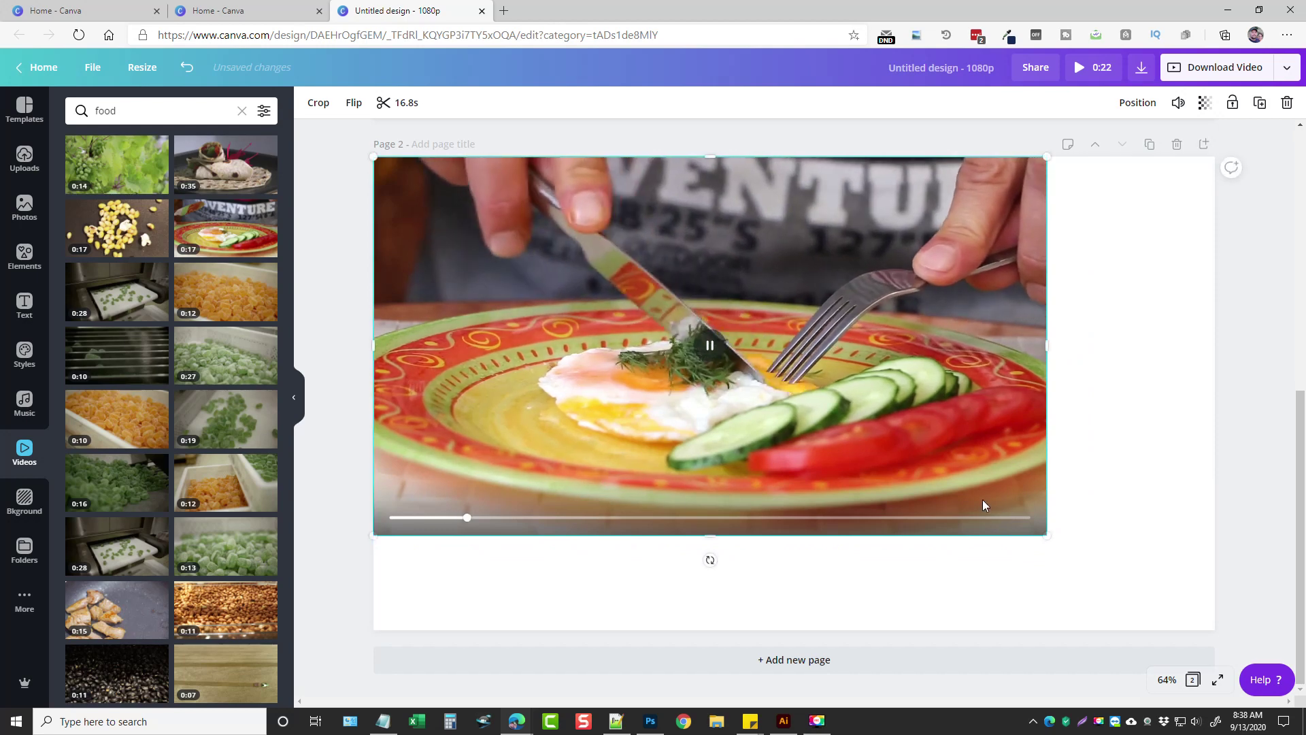
drag(1048, 532, 1224, 635)
Trim the fried-egg clip to 3.0 seconds and add a blank third page
click(402, 102)
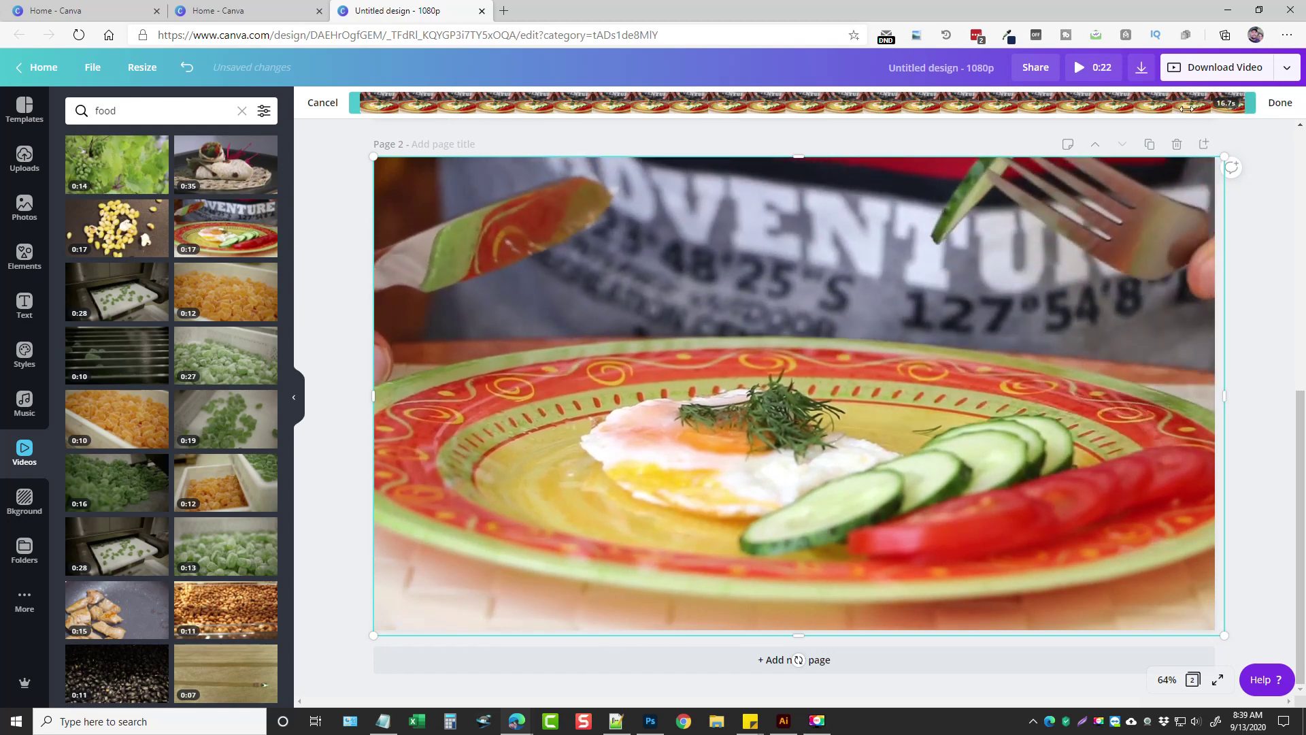
drag(1252, 102, 501, 106)
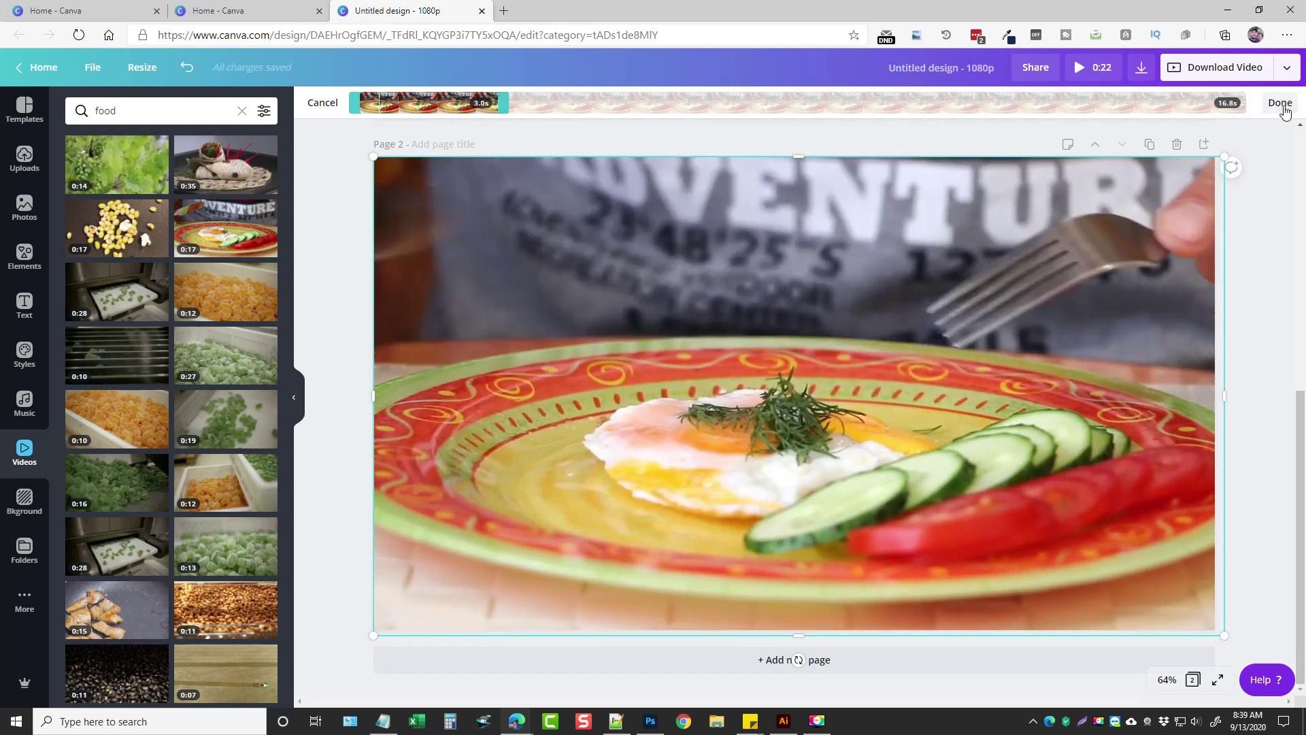
click(1279, 103)
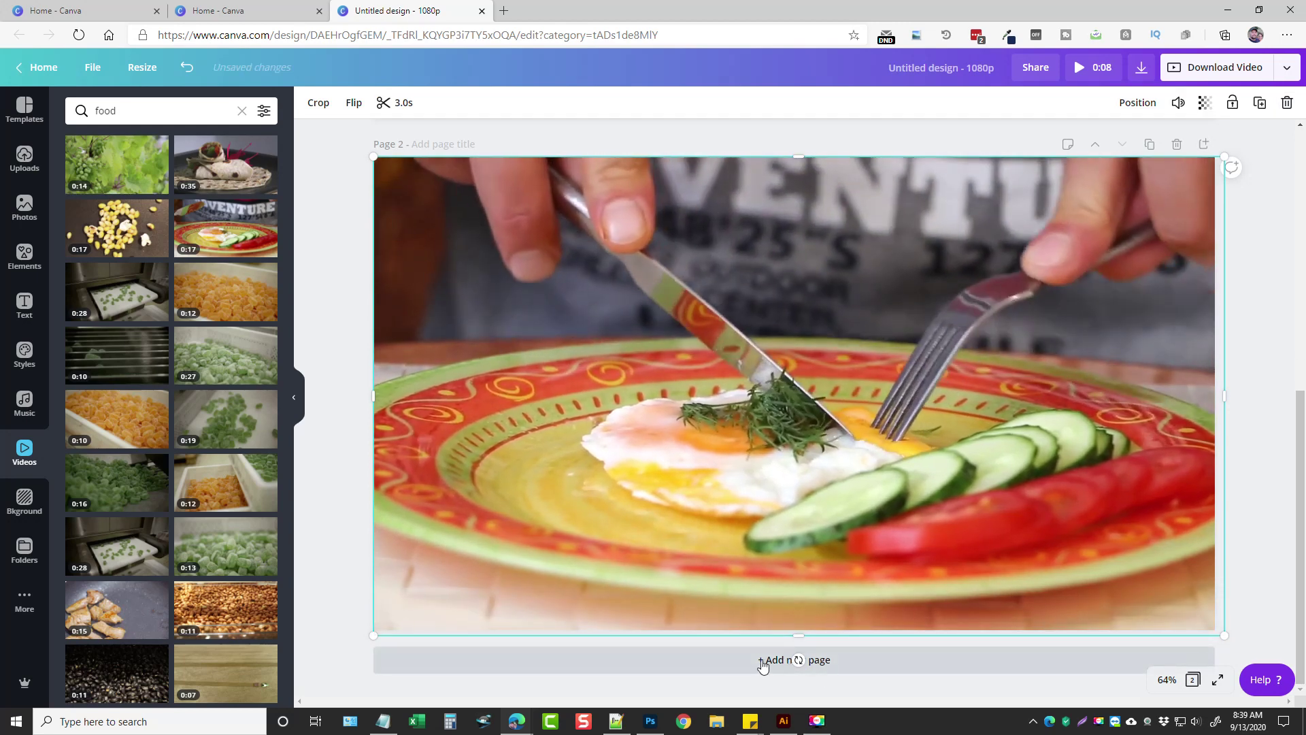
click(762, 663)
Place the fried food clip full-page on Page 3 and trim it to 3.0 seconds
scroll(239, 429, down, 8)
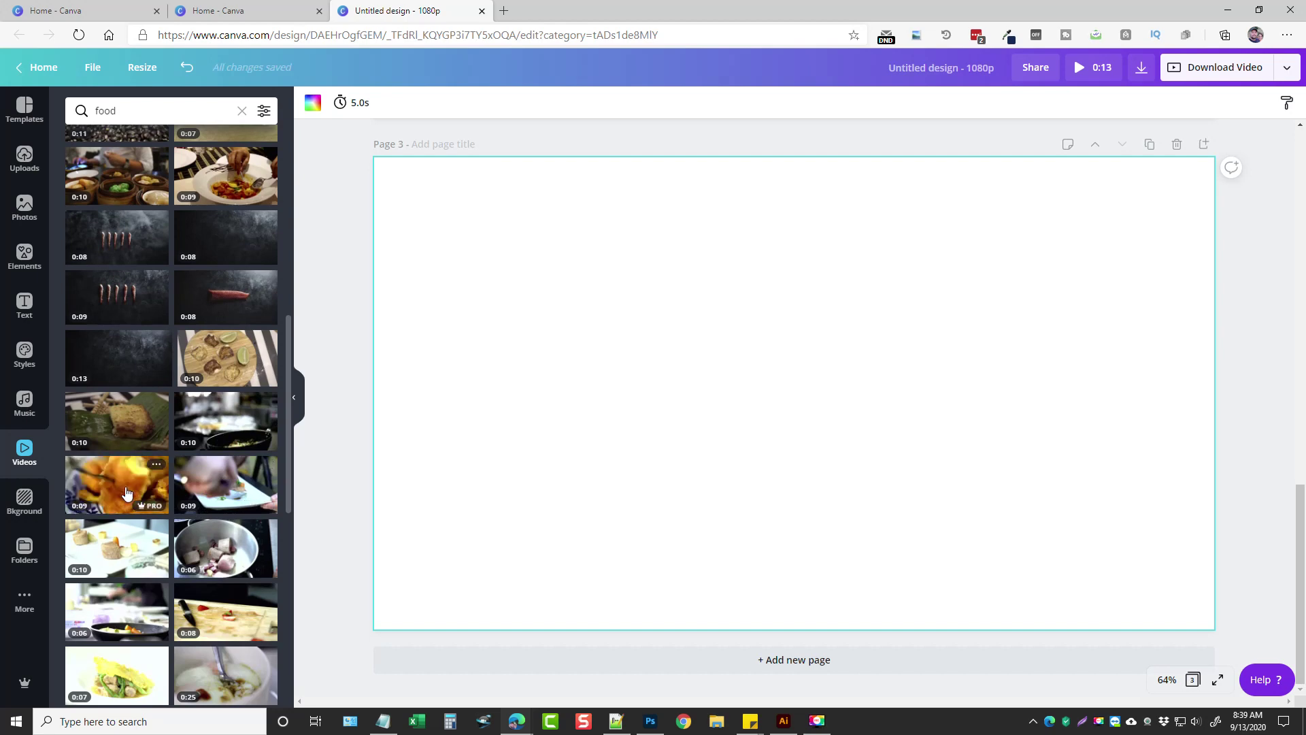
drag(109, 488, 599, 364)
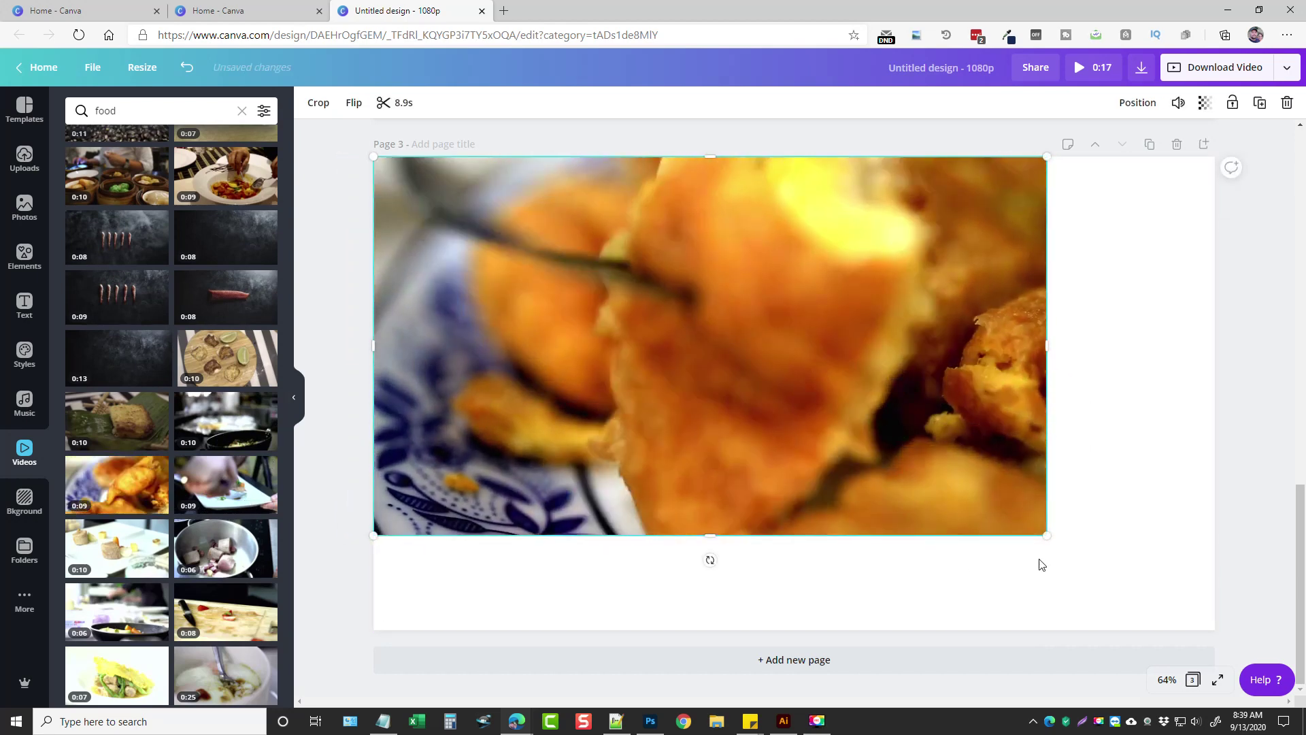
drag(1060, 540, 1218, 635)
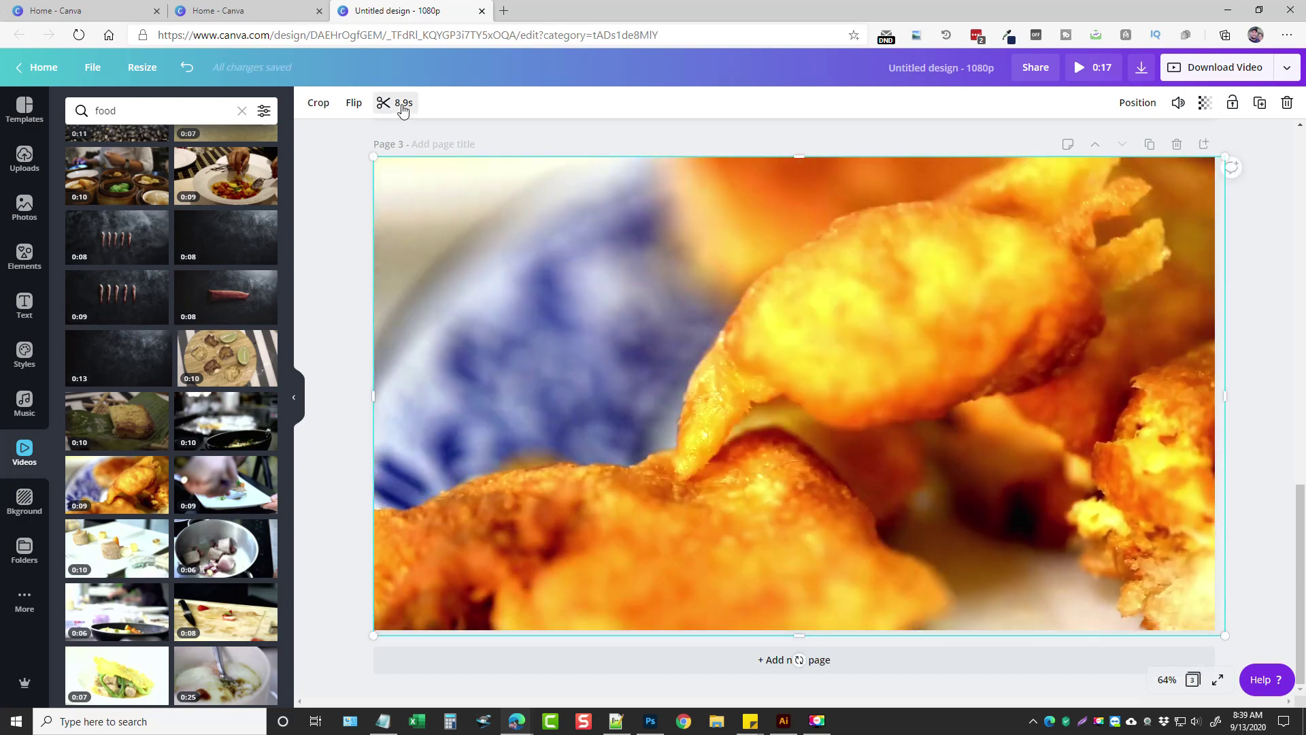
click(403, 109)
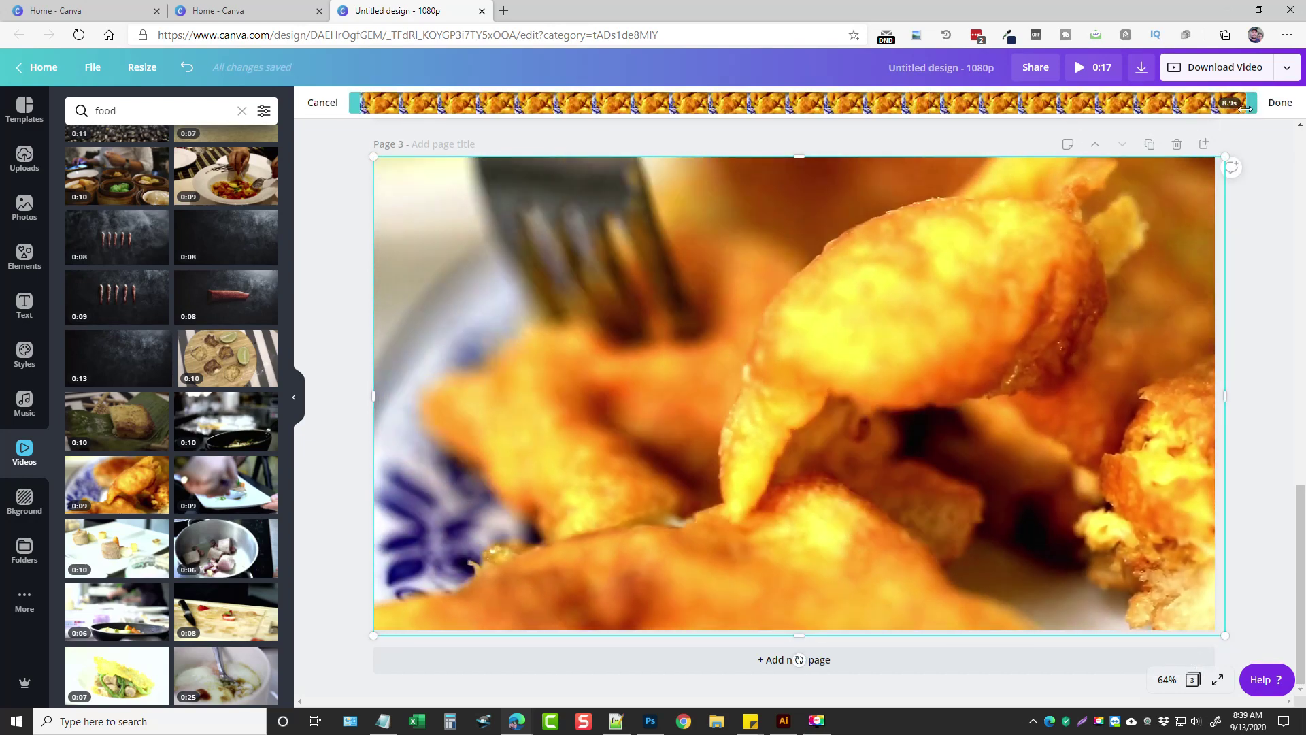
drag(1242, 102, 644, 104)
click(1280, 102)
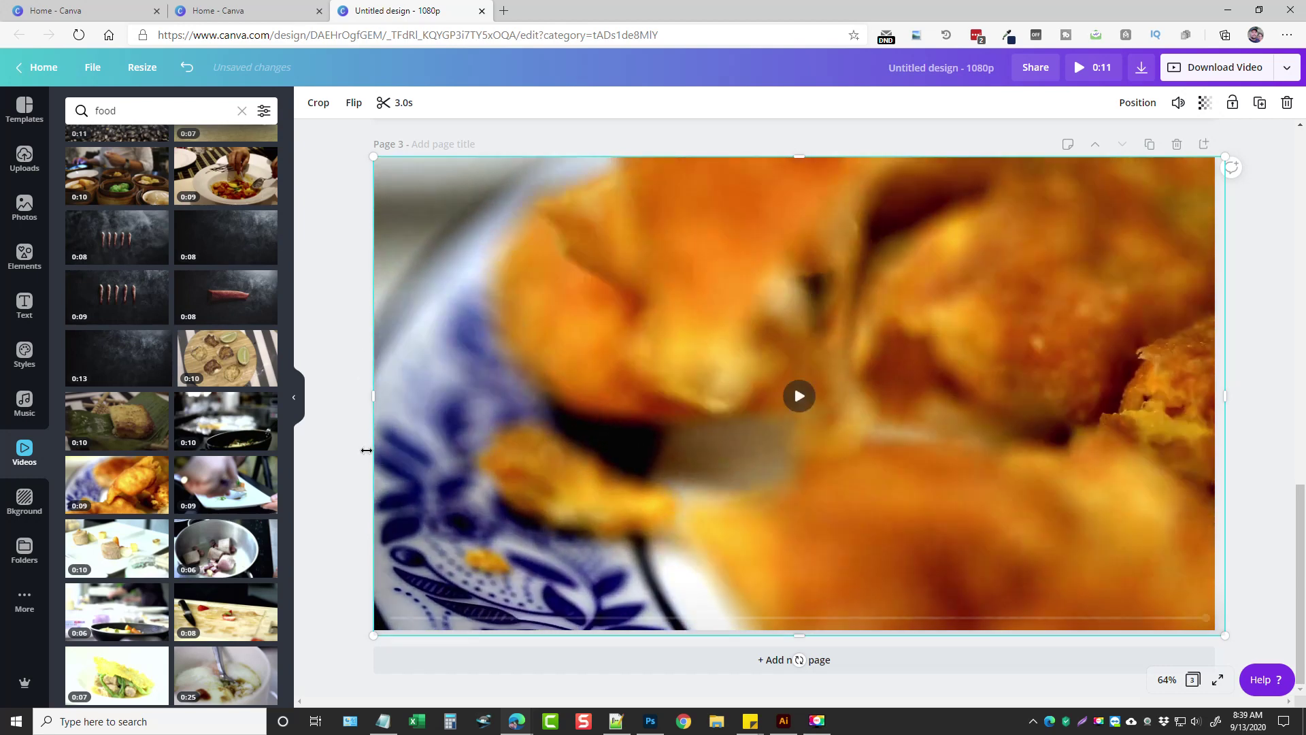
Add the RODEO text combination to Page 3 and colour it black
click(25, 305)
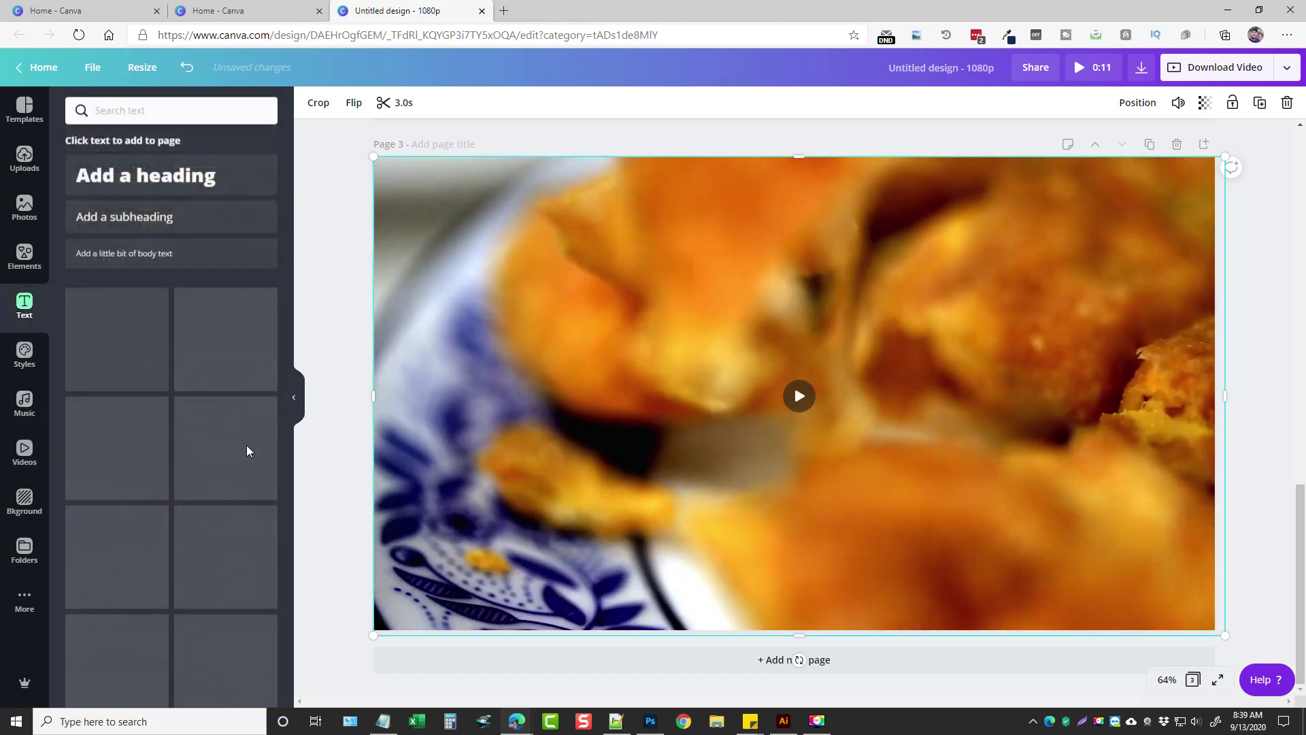
scroll(193, 449, down, 15)
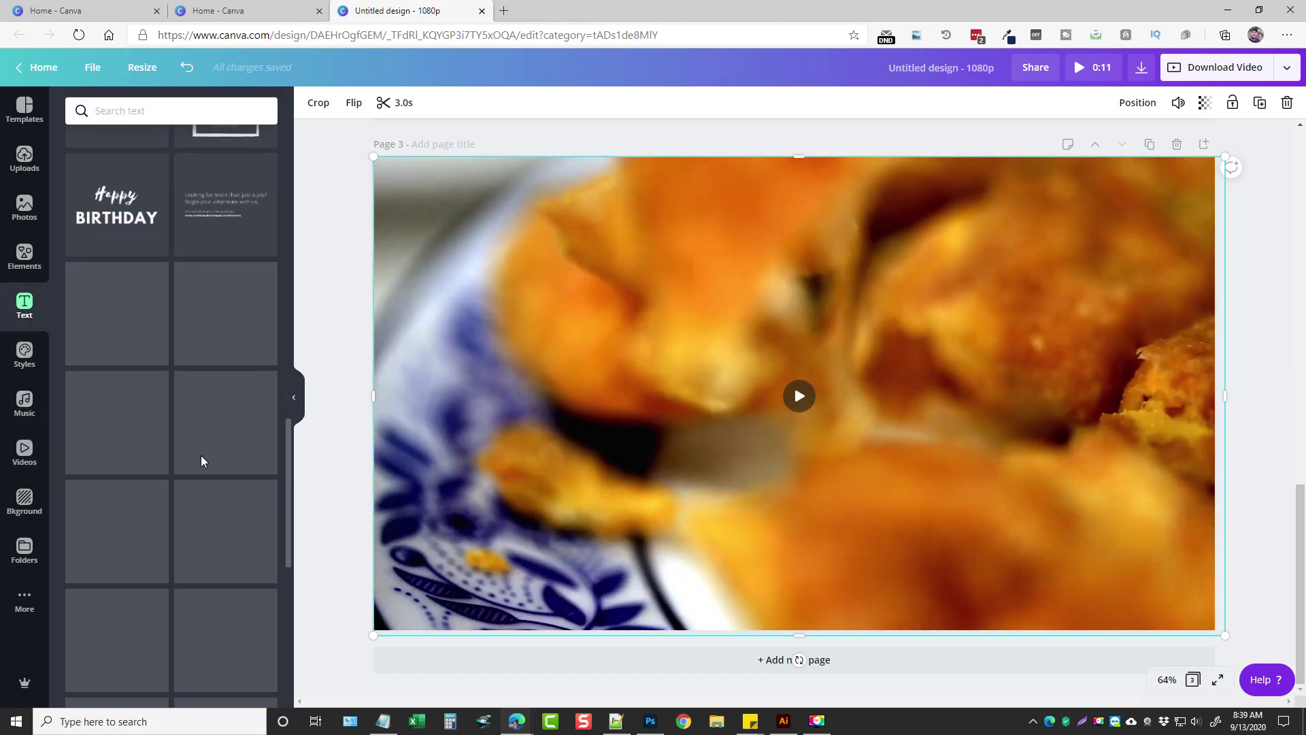
scroll(285, 501, down, 8)
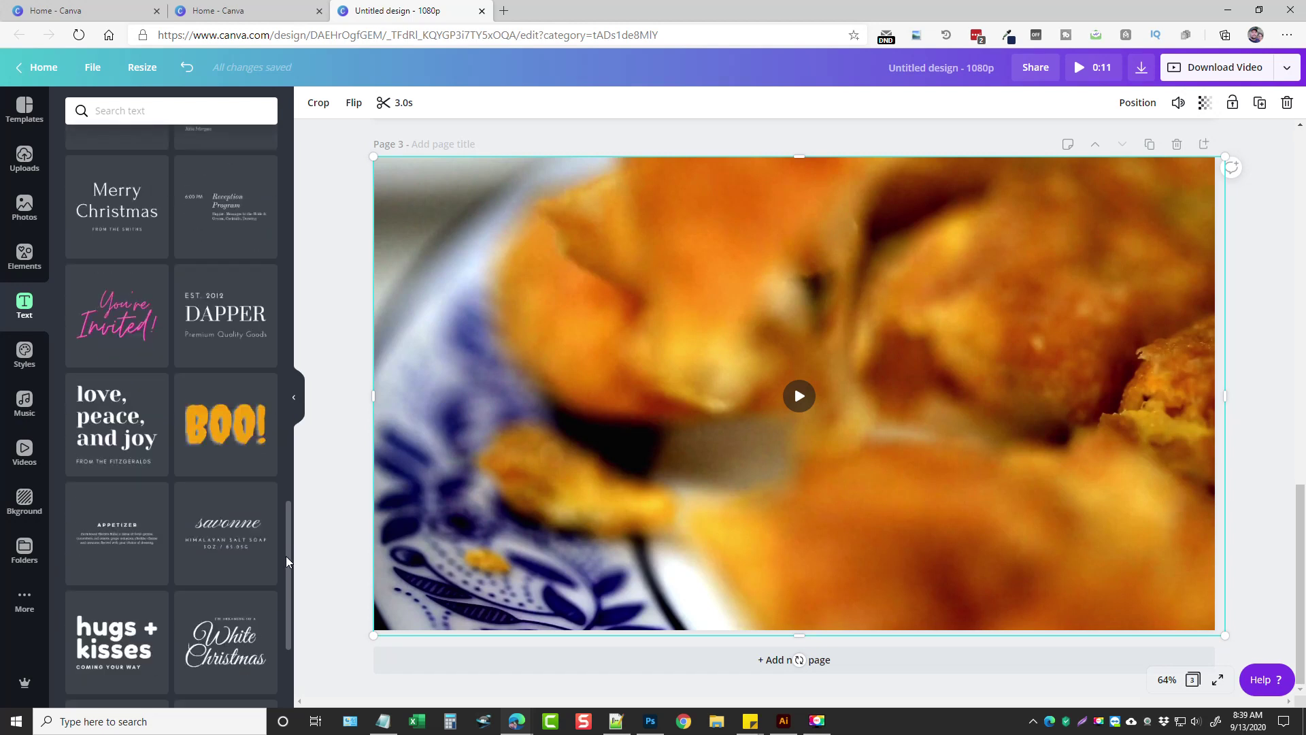
scroll(285, 607, down, 6)
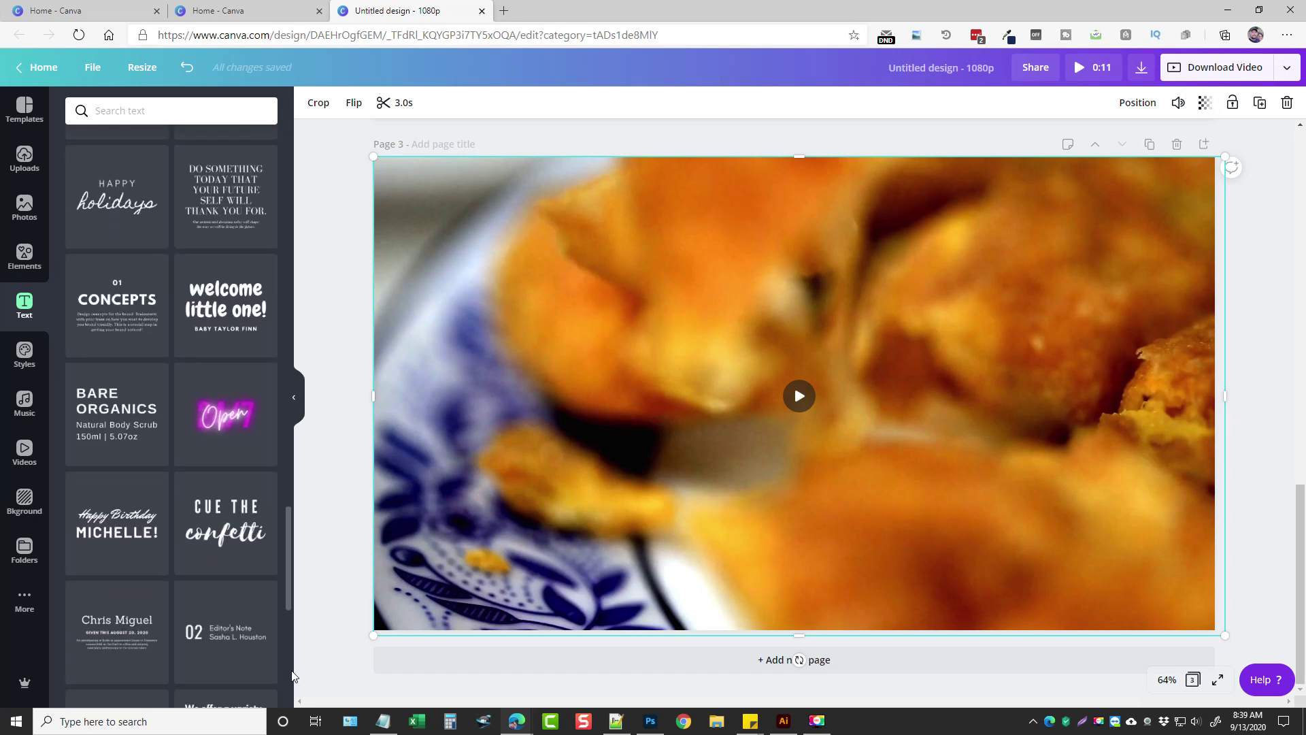
scroll(295, 585, up, 20)
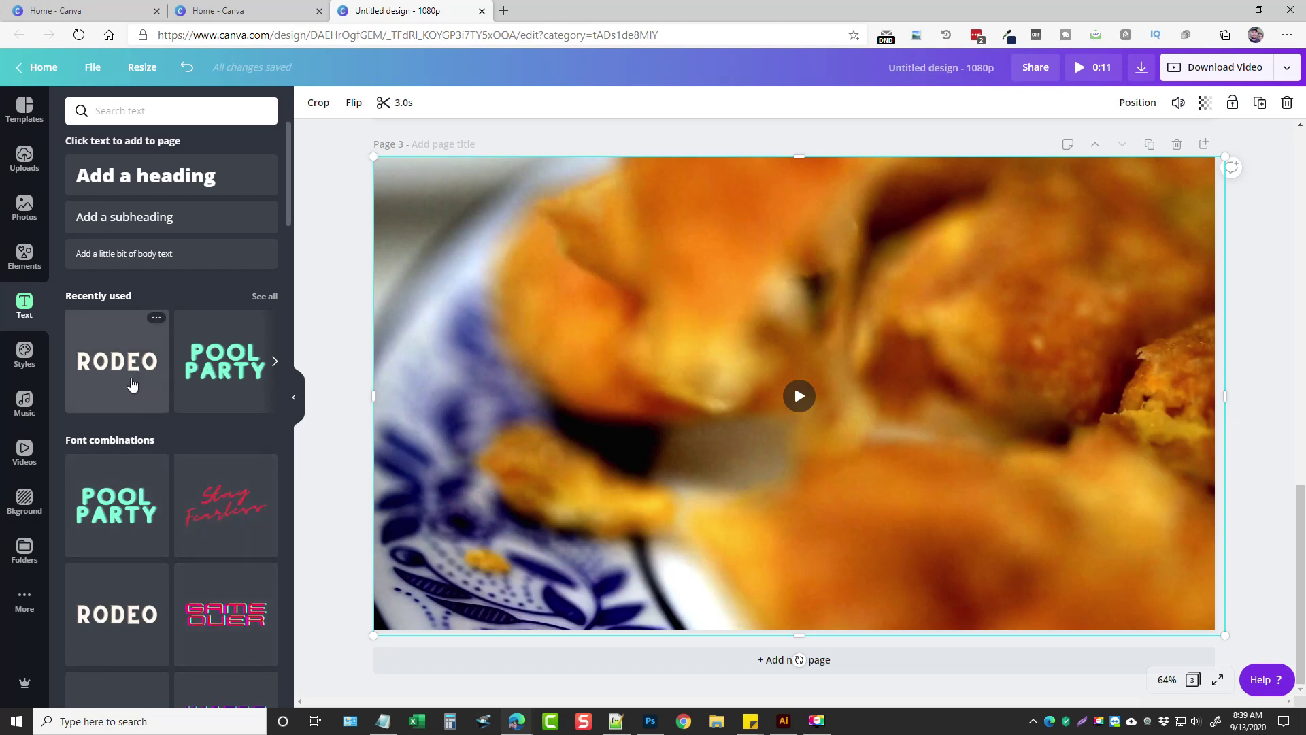
click(123, 366)
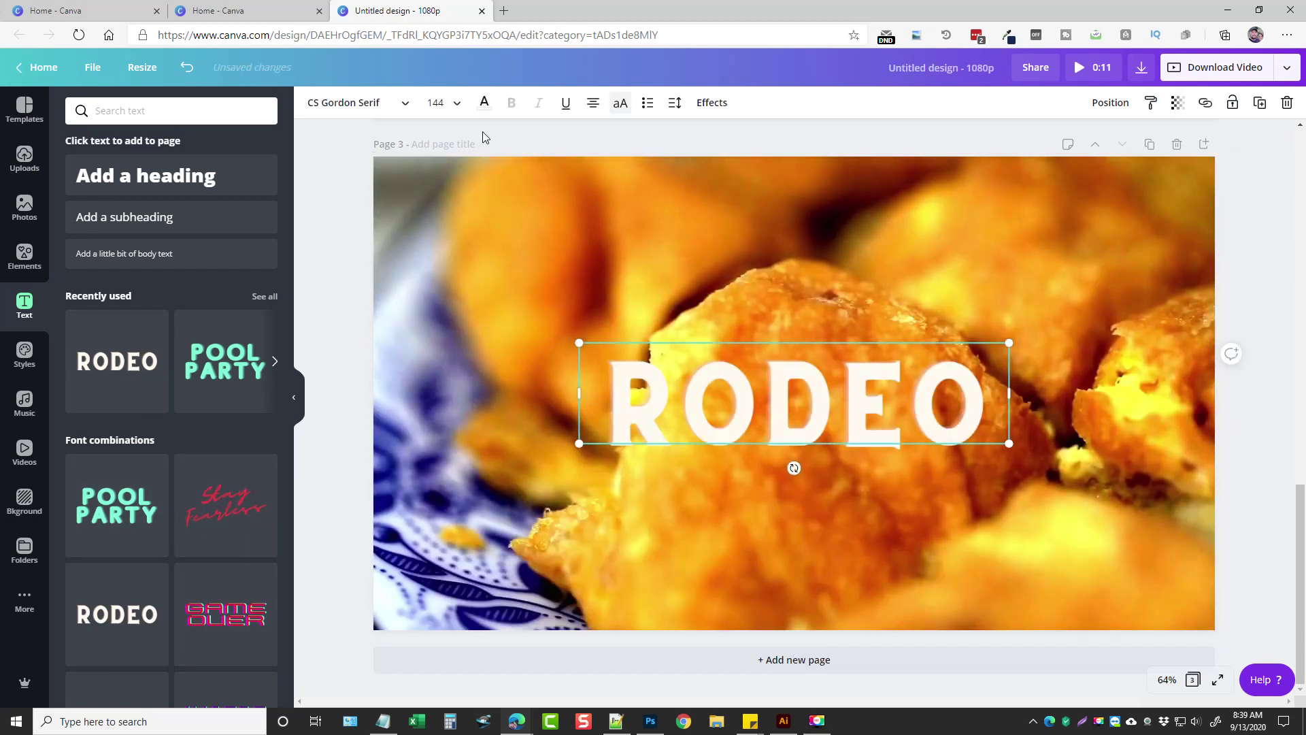
click(485, 104)
click(80, 238)
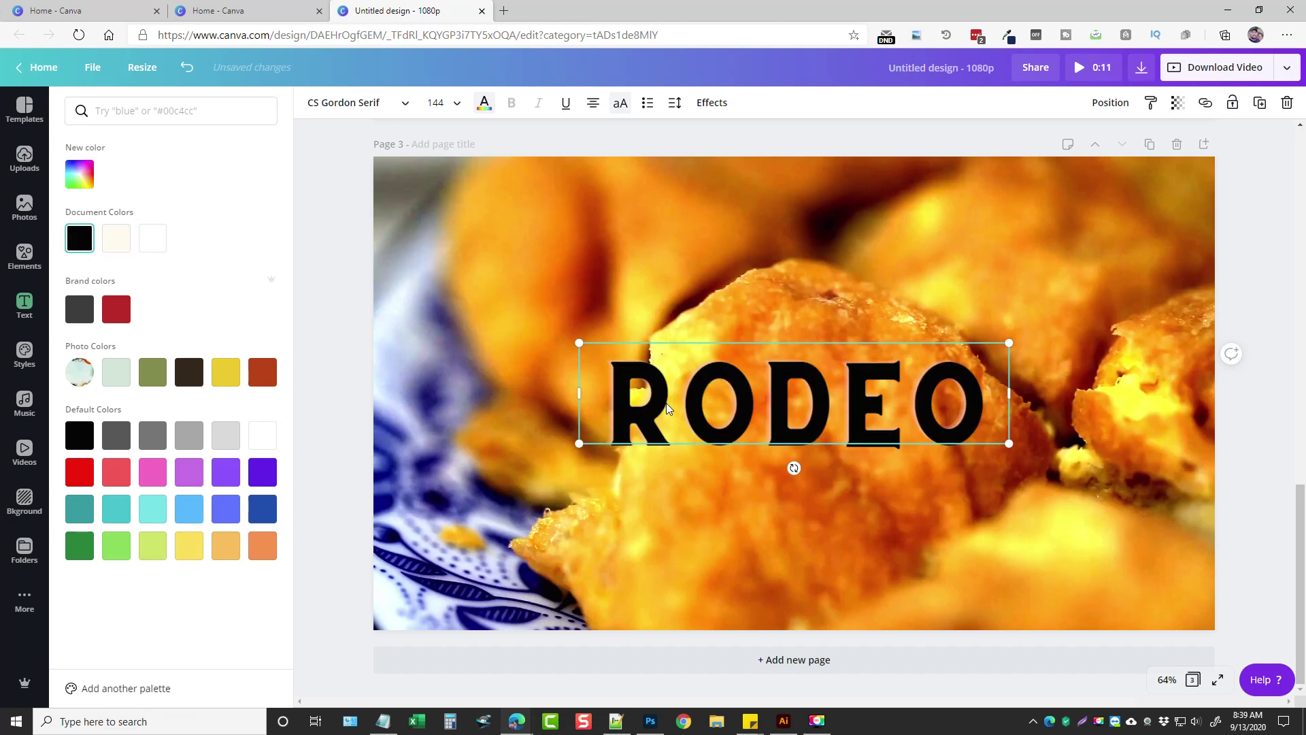
Move the text to the page's upper right and replace it with 'FOOD'
drag(697, 412, 868, 256)
double_click(868, 258)
text(FOOD)
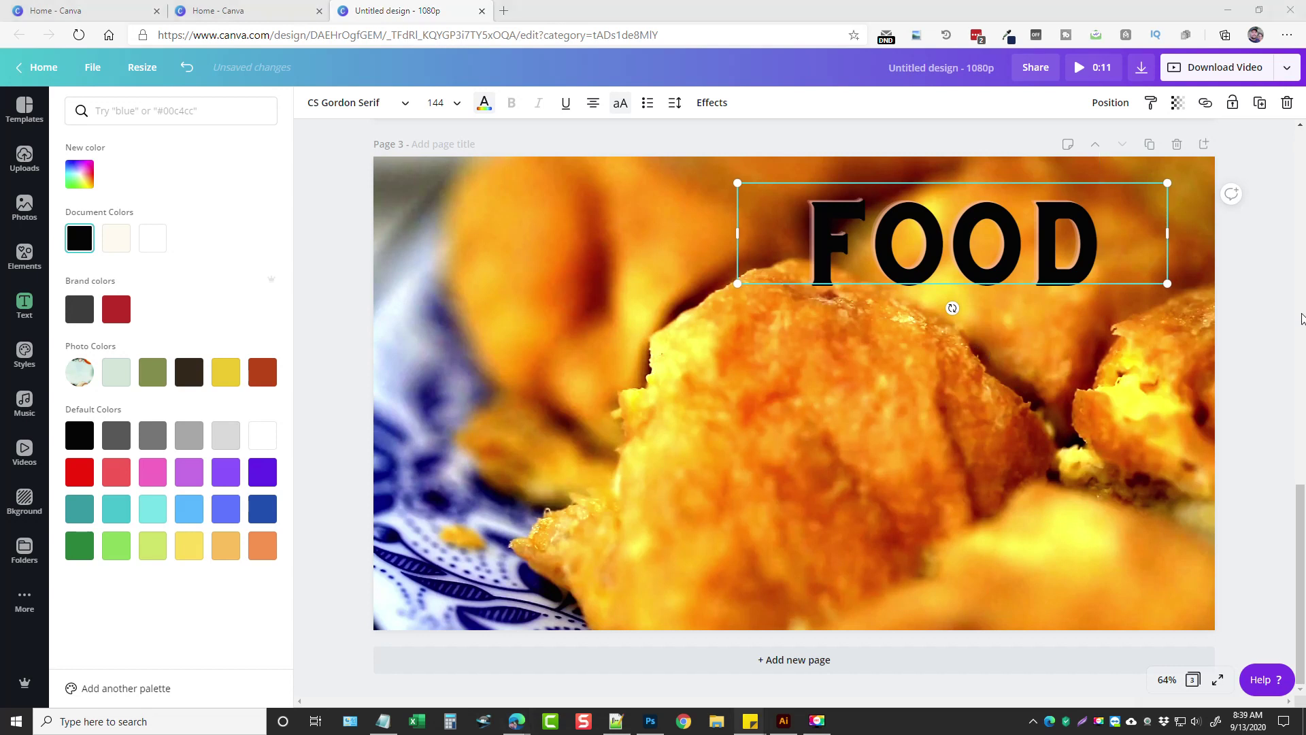
key(Escape)
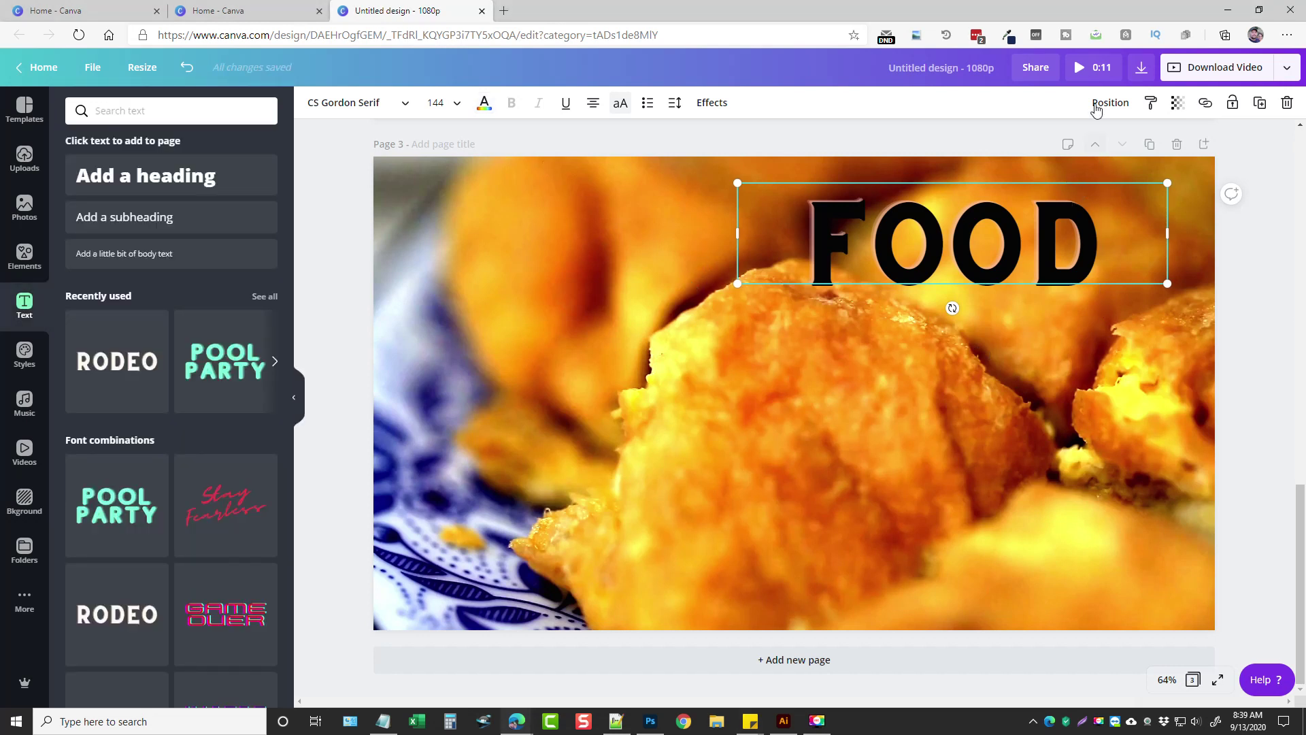
click(1258, 176)
scroll(1096, 366, up, 15)
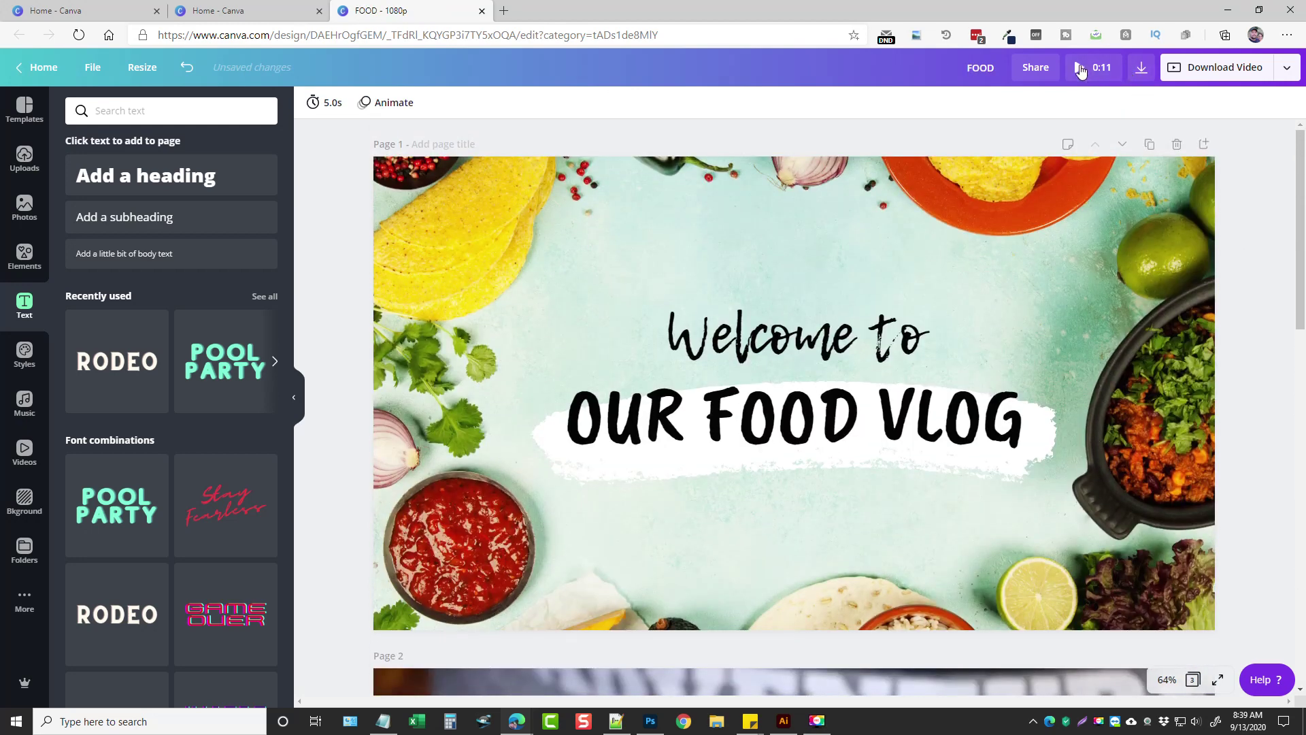
Preview the full 11-second video with the FOOD overlay, then close the preview
click(1081, 69)
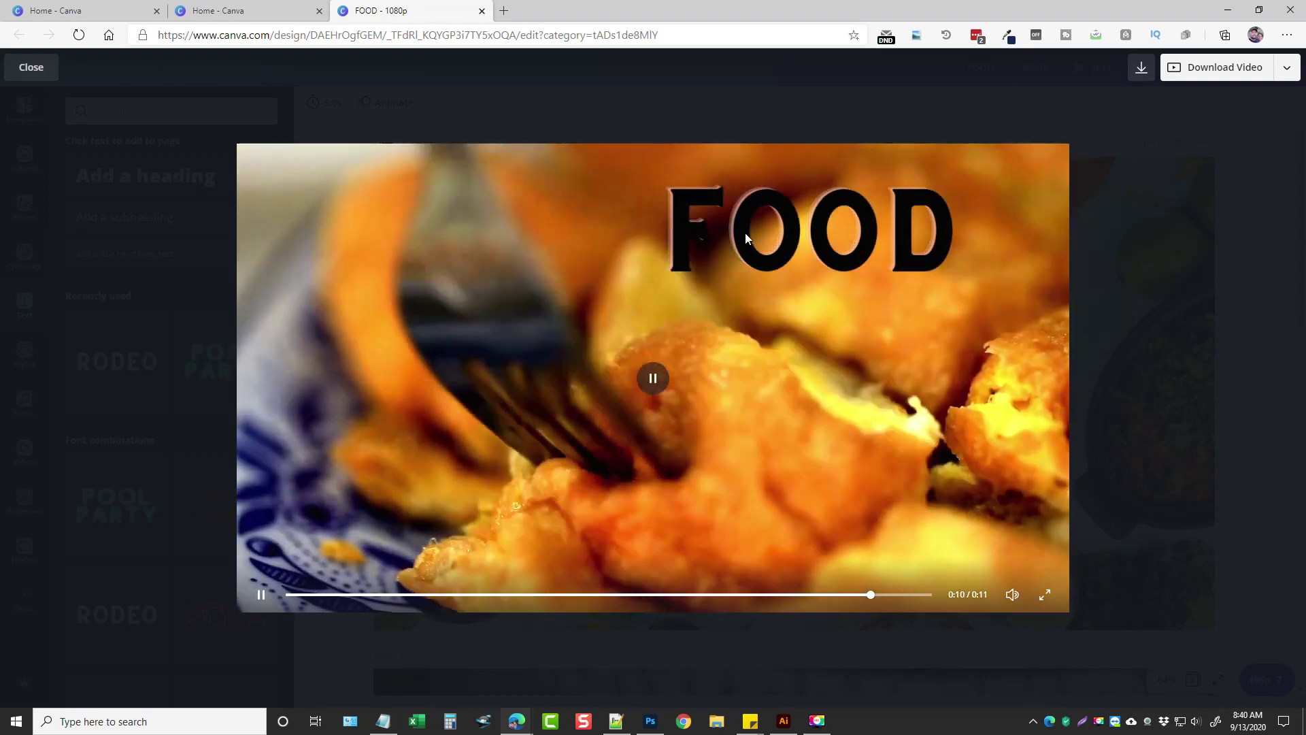
click(1252, 184)
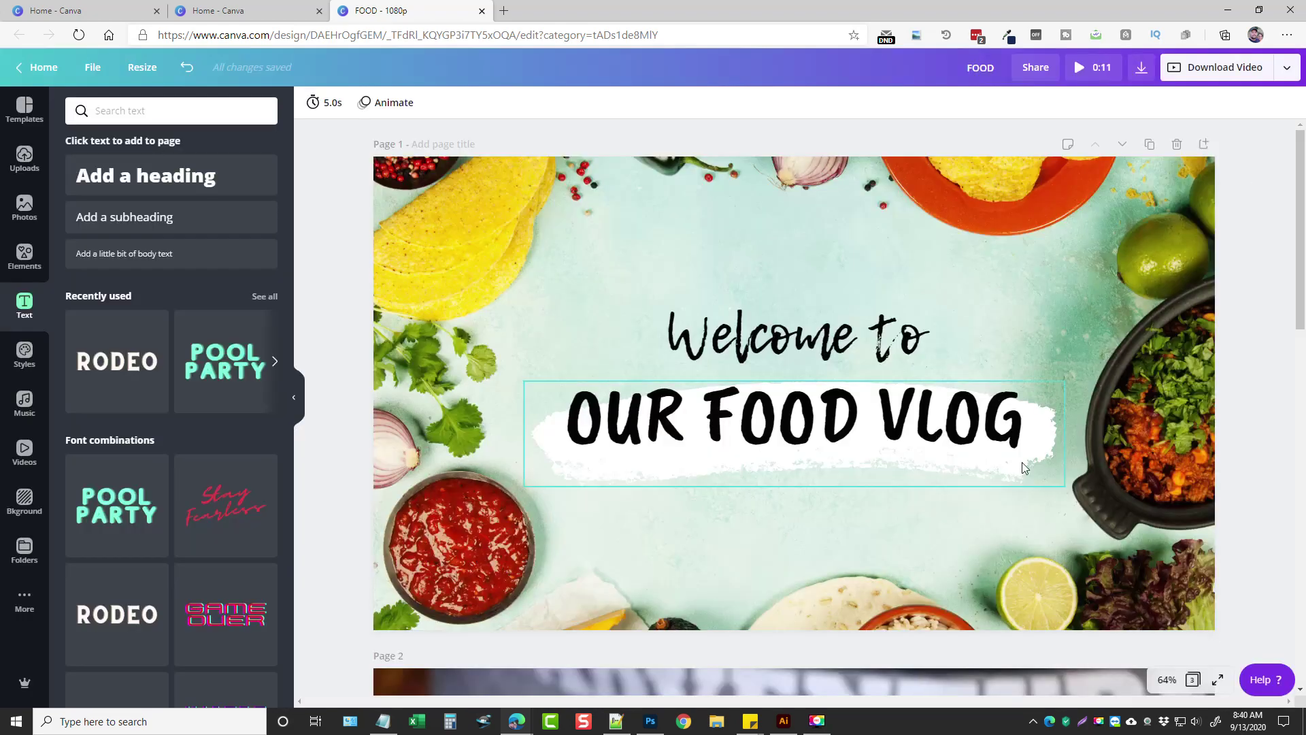
scroll(788, 593, down, 15)
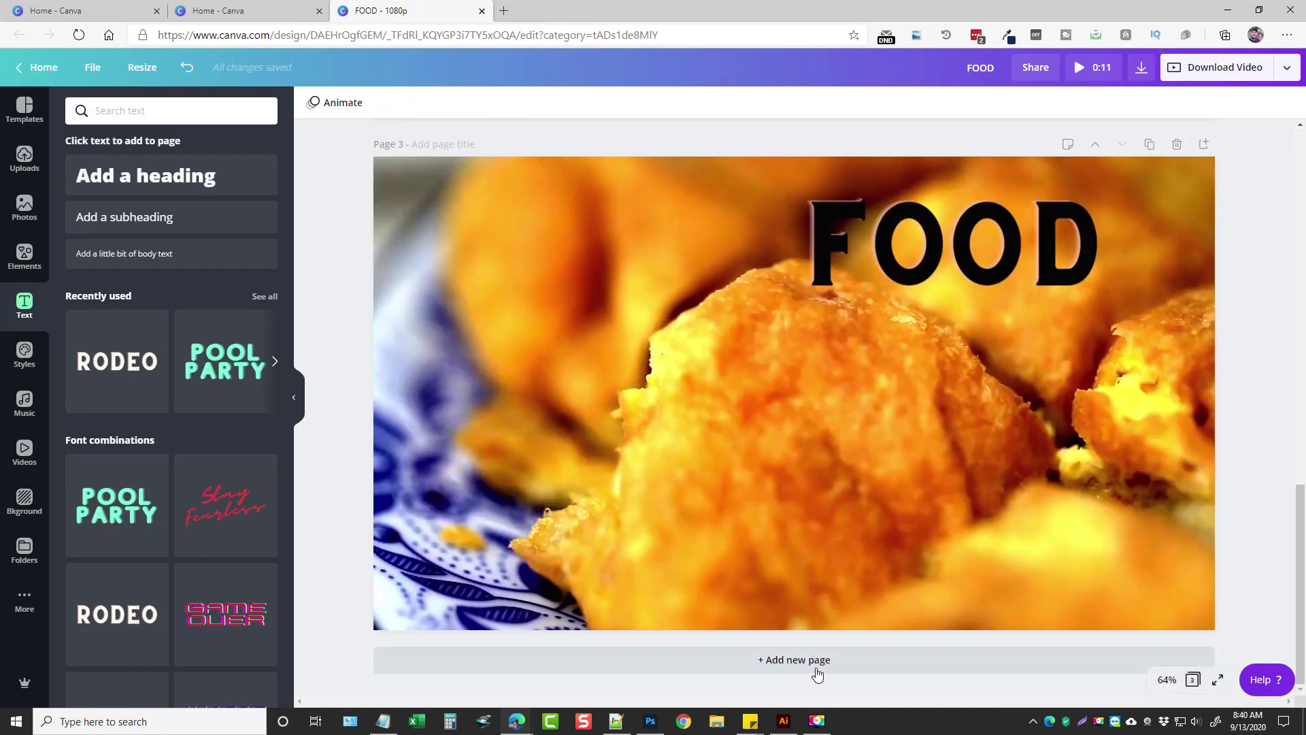
Switch from Photos back to Videos to bring up the 'food' search results again
scroll(720, 596, up, 15)
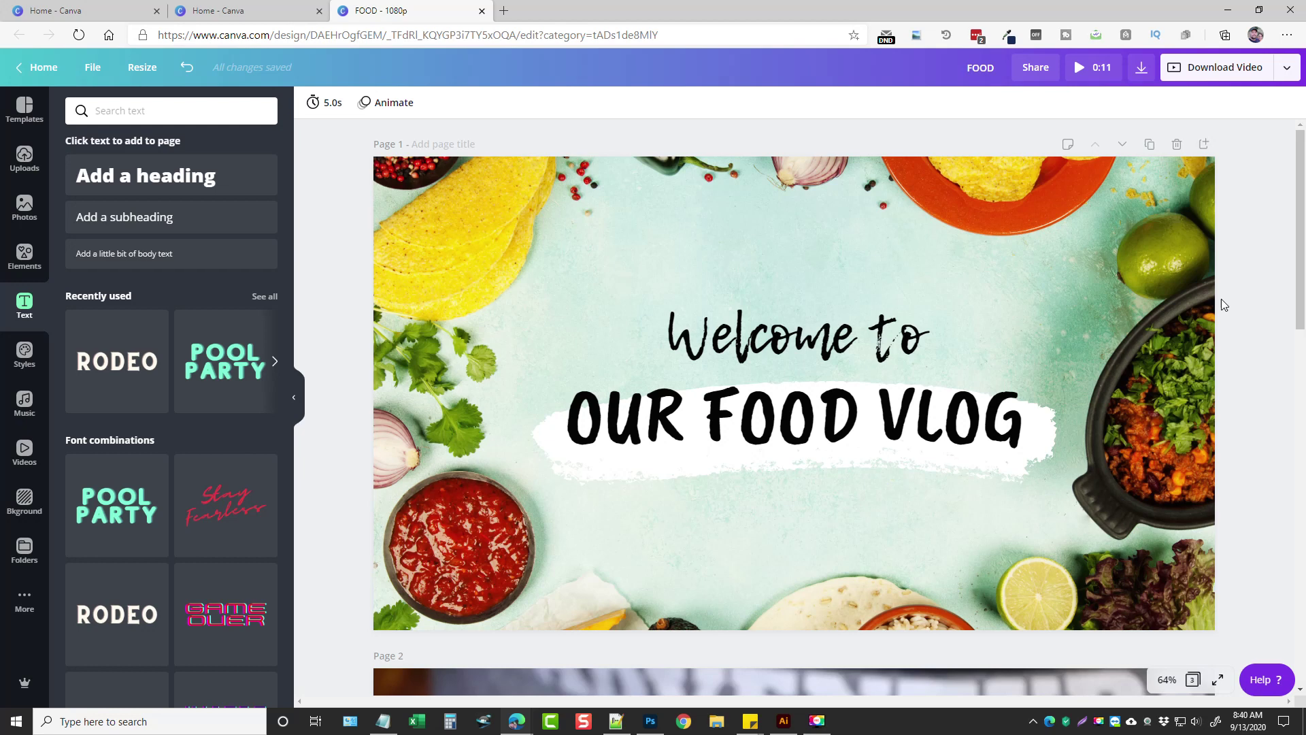
click(25, 208)
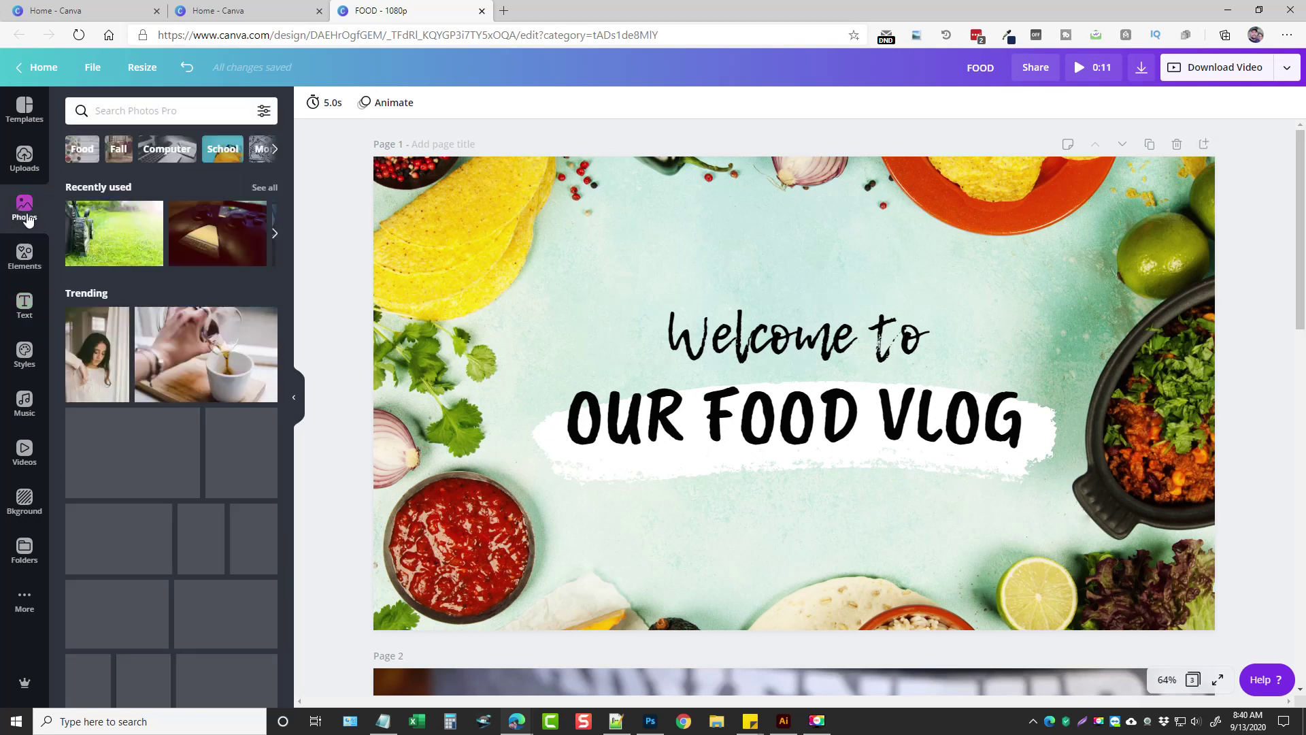
click(24, 452)
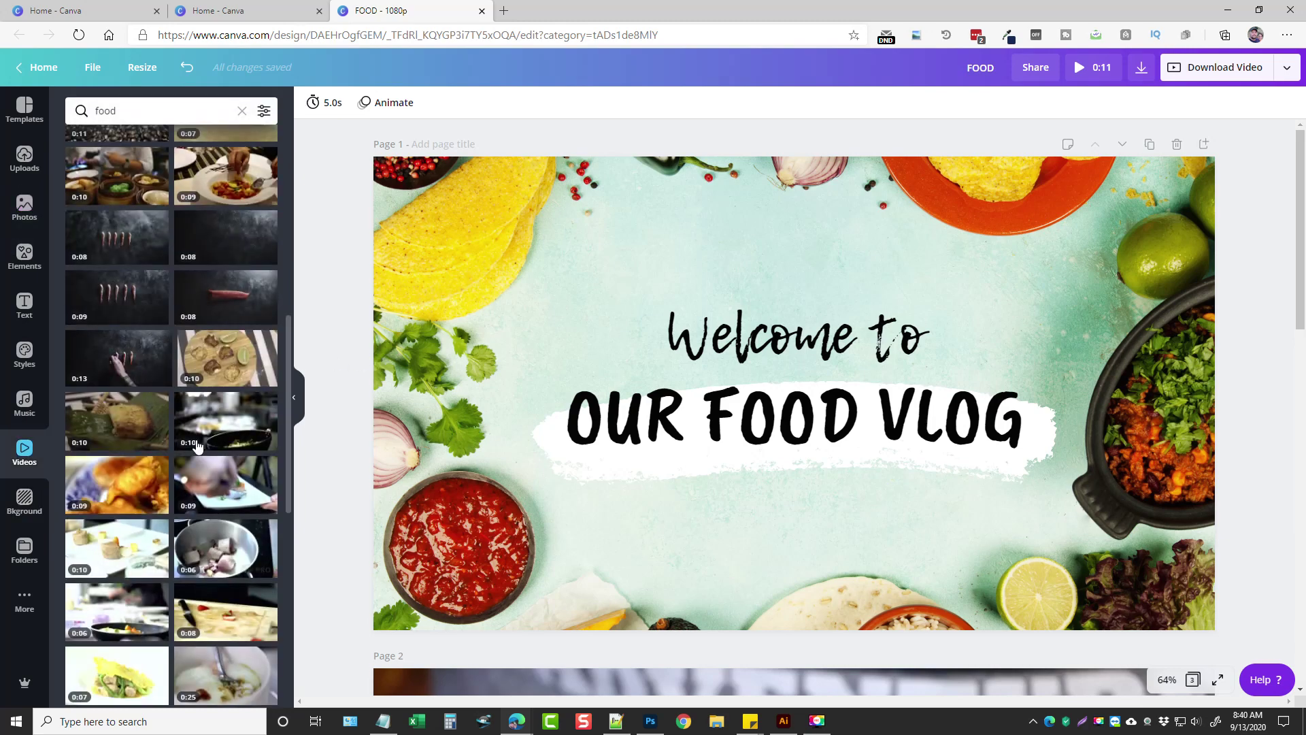
scroll(157, 517, down, 5)
scroll(169, 547, down, 5)
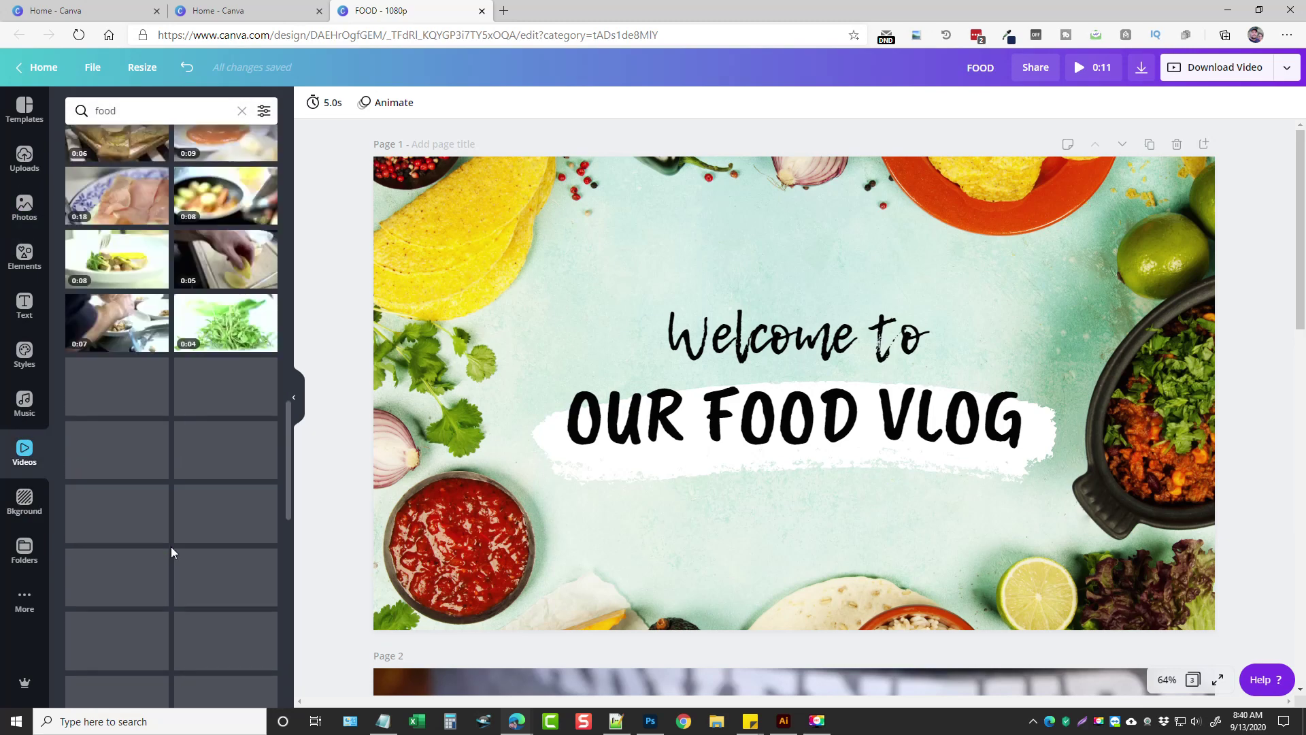
Exit the FOOD video design to the Canva home page
click(44, 67)
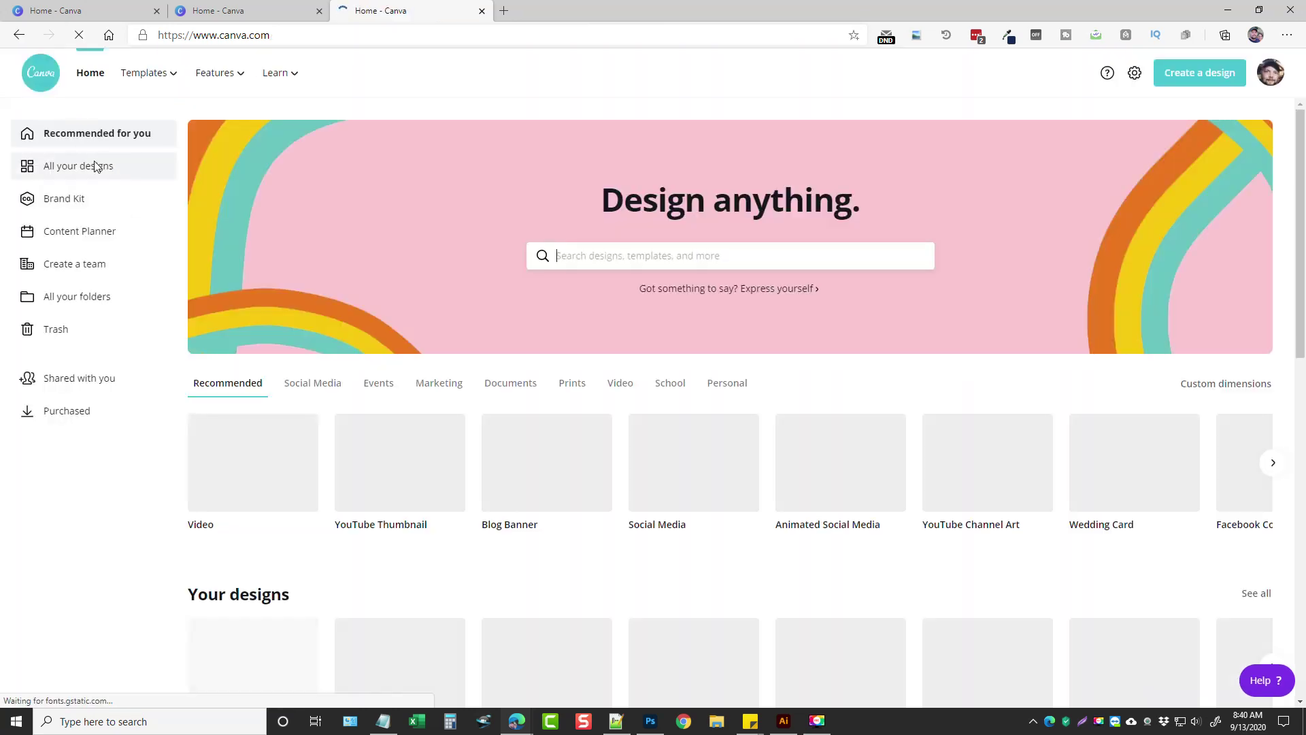
mouse_move(150, 80)
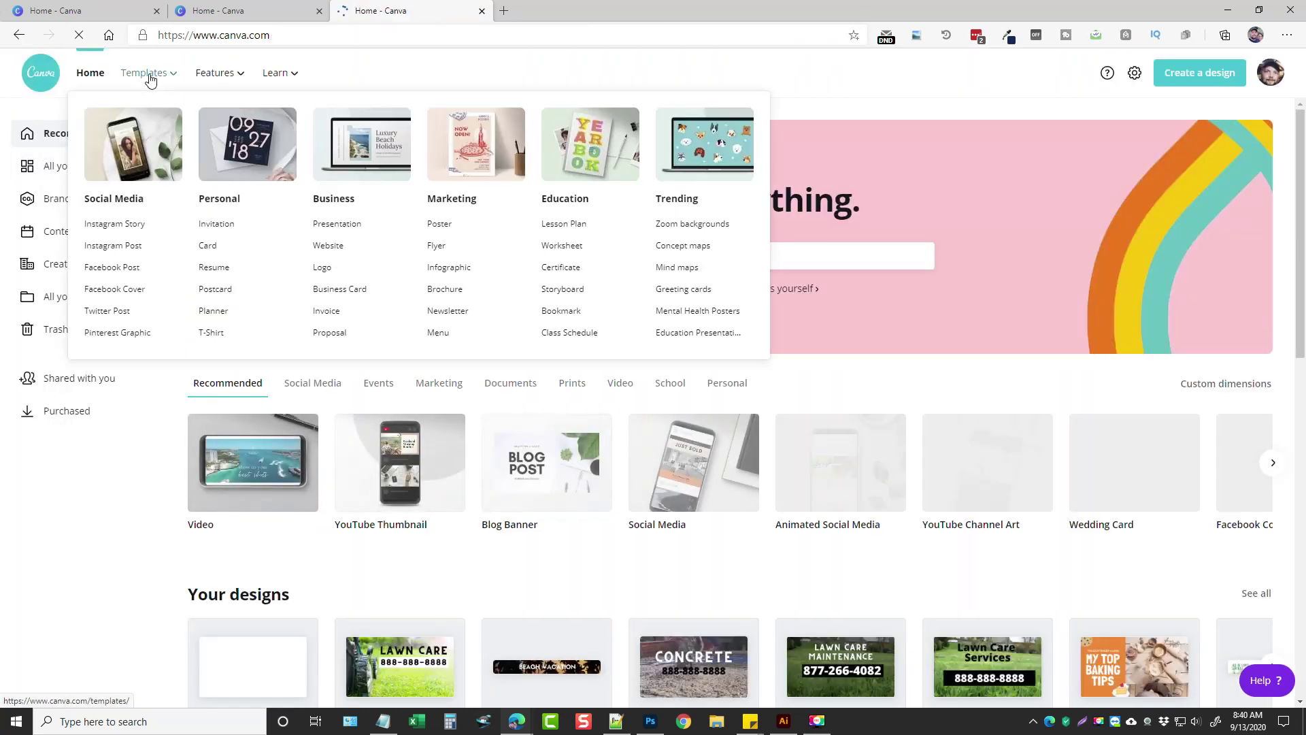